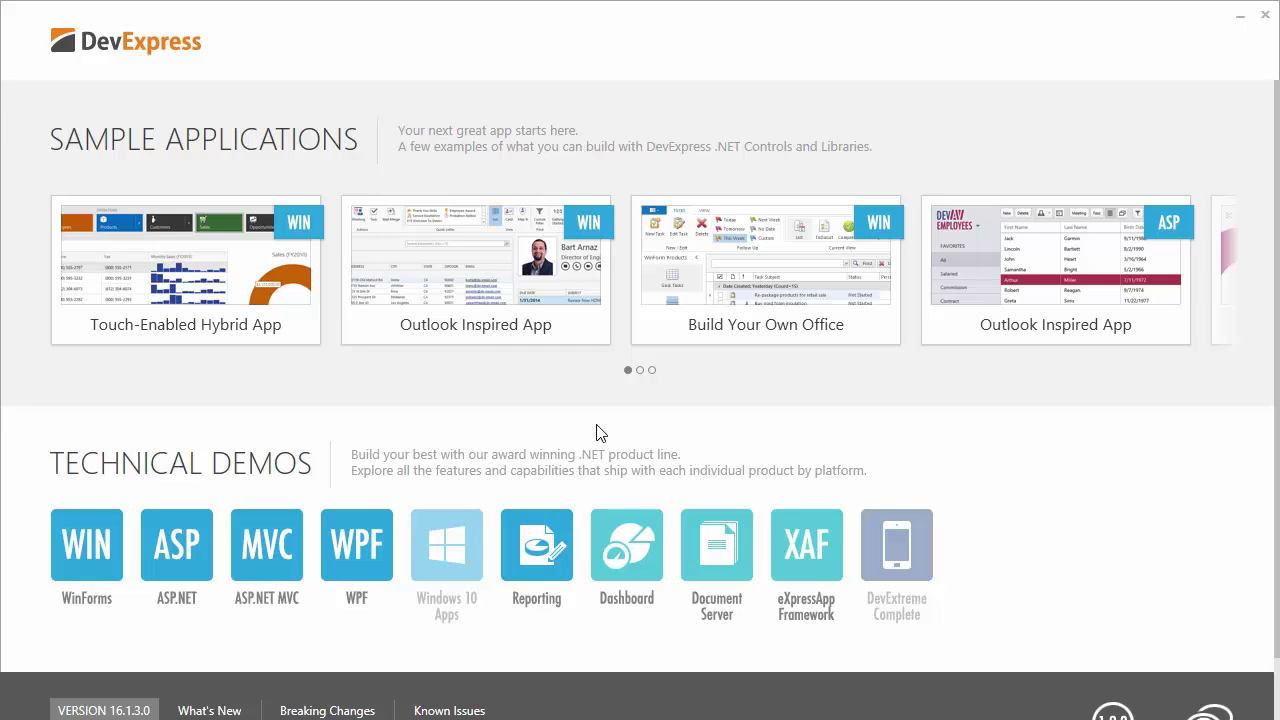
# Step: Open the WPF Reporting Tool demos and launch the designer for the Master-Detail Report demo
pyautogui.click(362, 568)
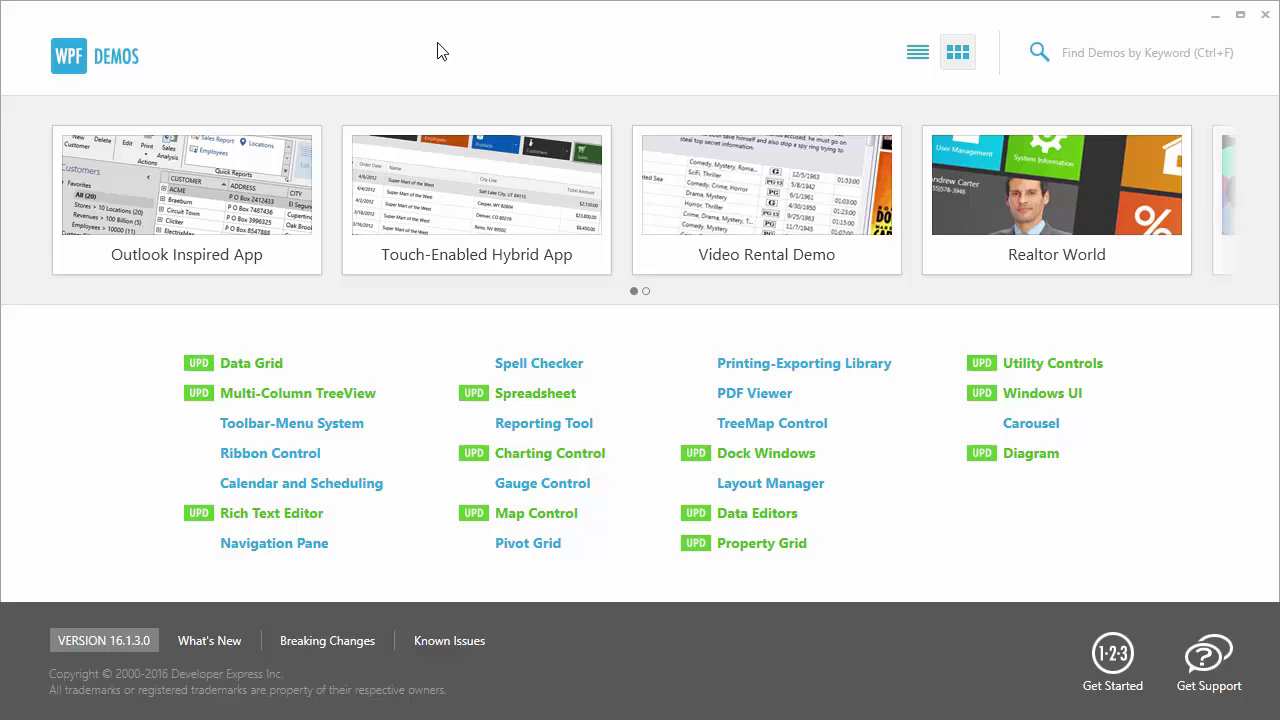
pyautogui.click(540, 432)
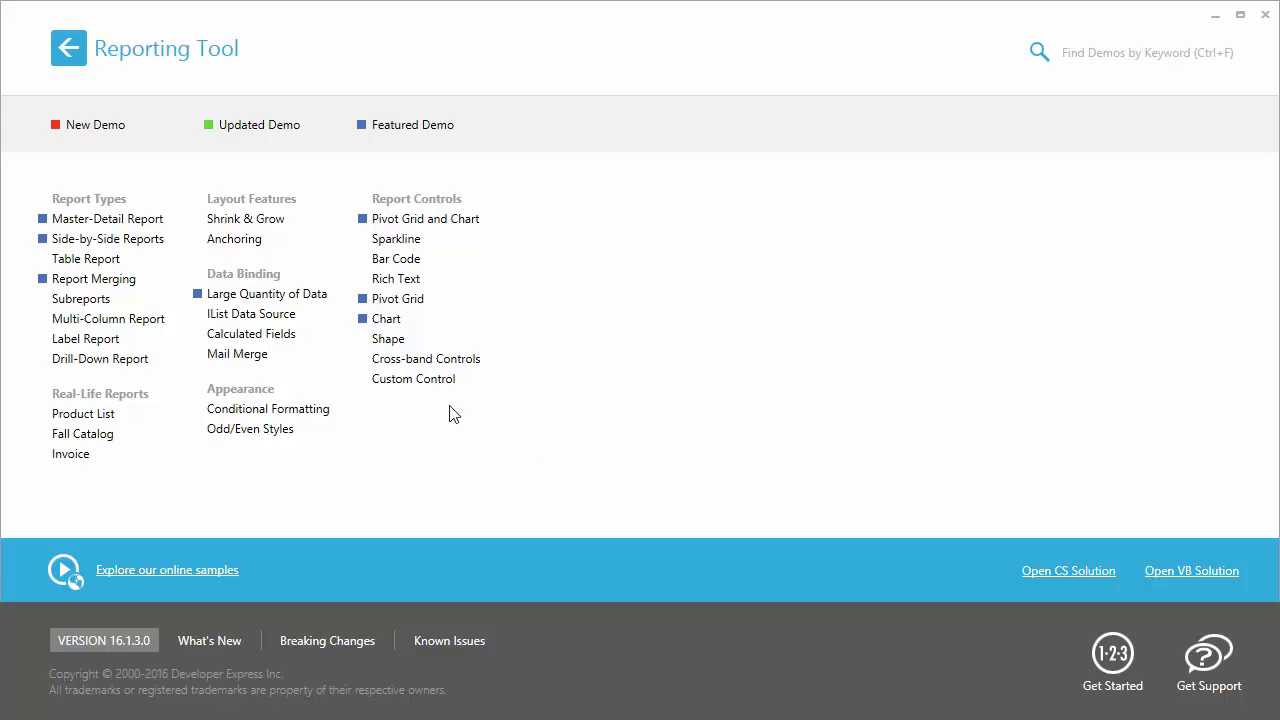
pyautogui.click(130, 228)
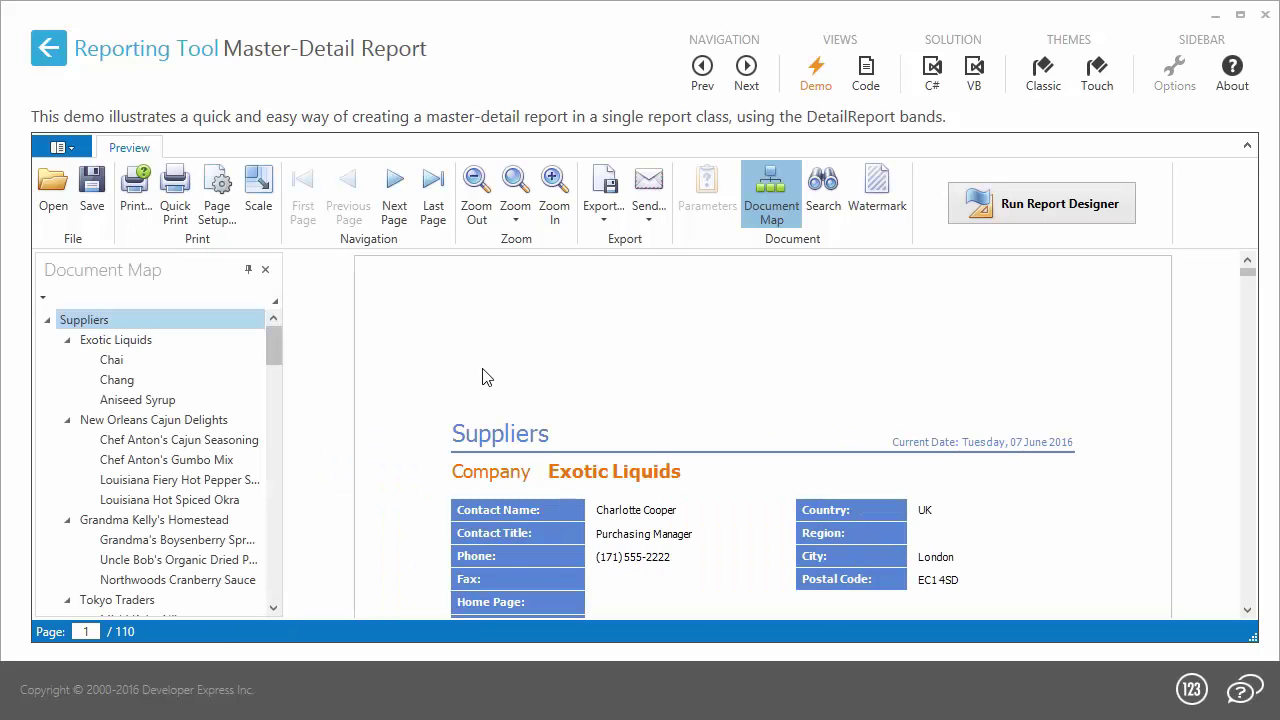
pyautogui.click(963, 222)
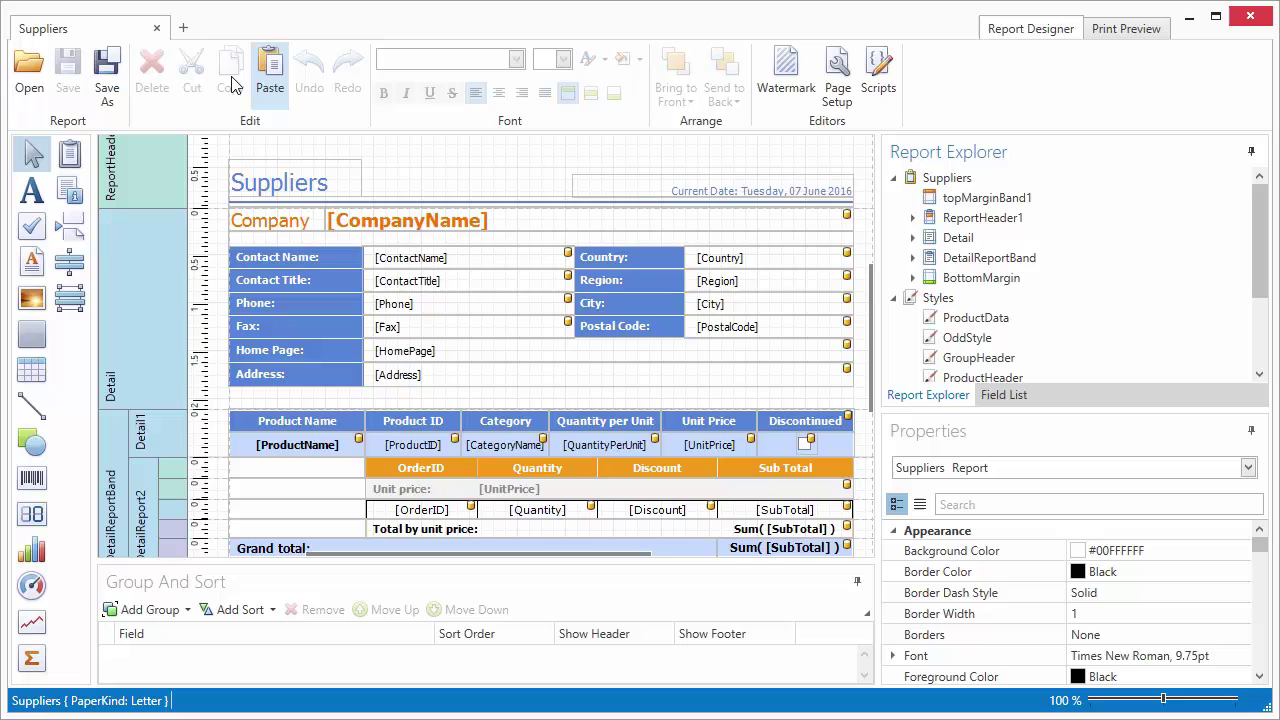
# Step: Start a new databound report from the NWindConnectionString database connection
pyautogui.click(183, 28)
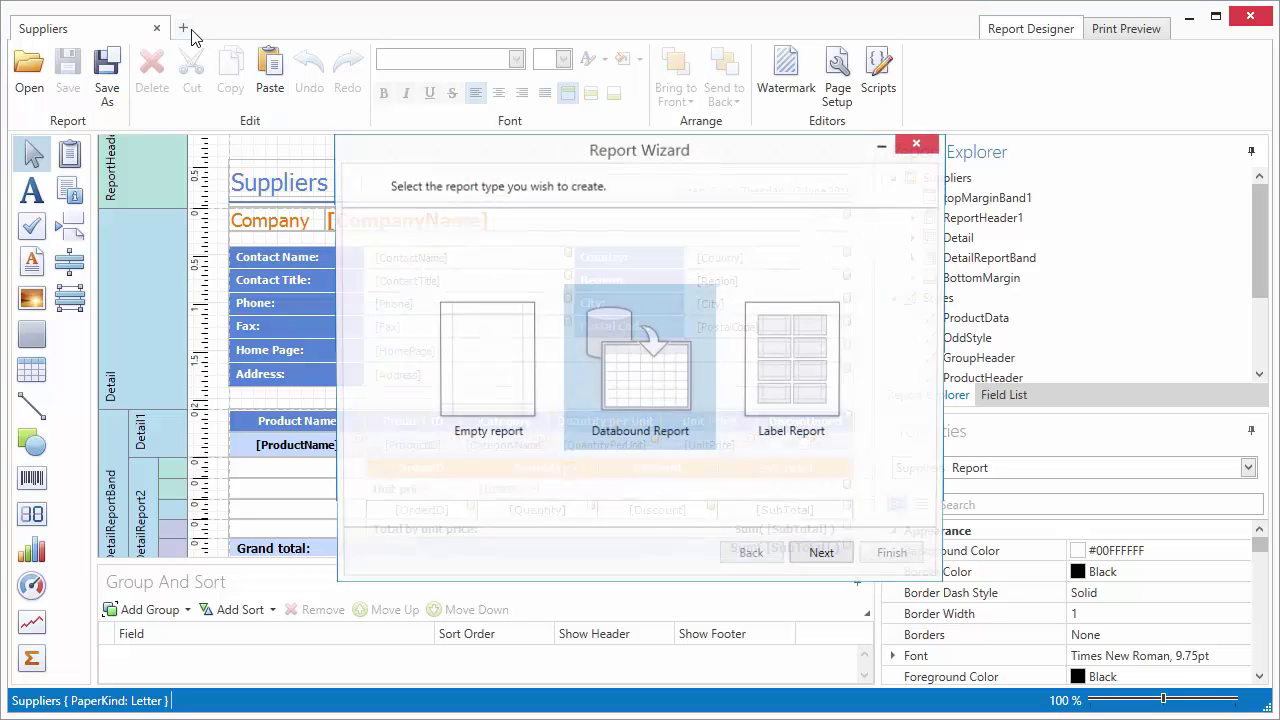
pyautogui.click(824, 557)
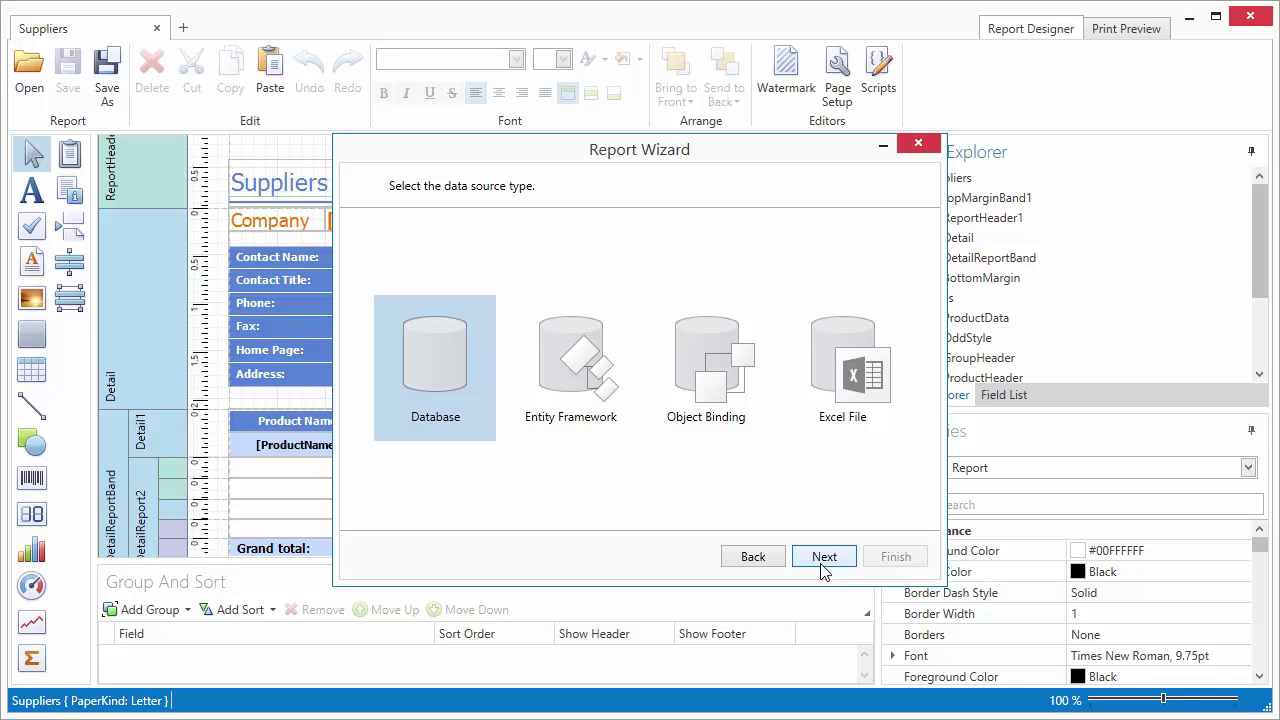
pyautogui.click(824, 566)
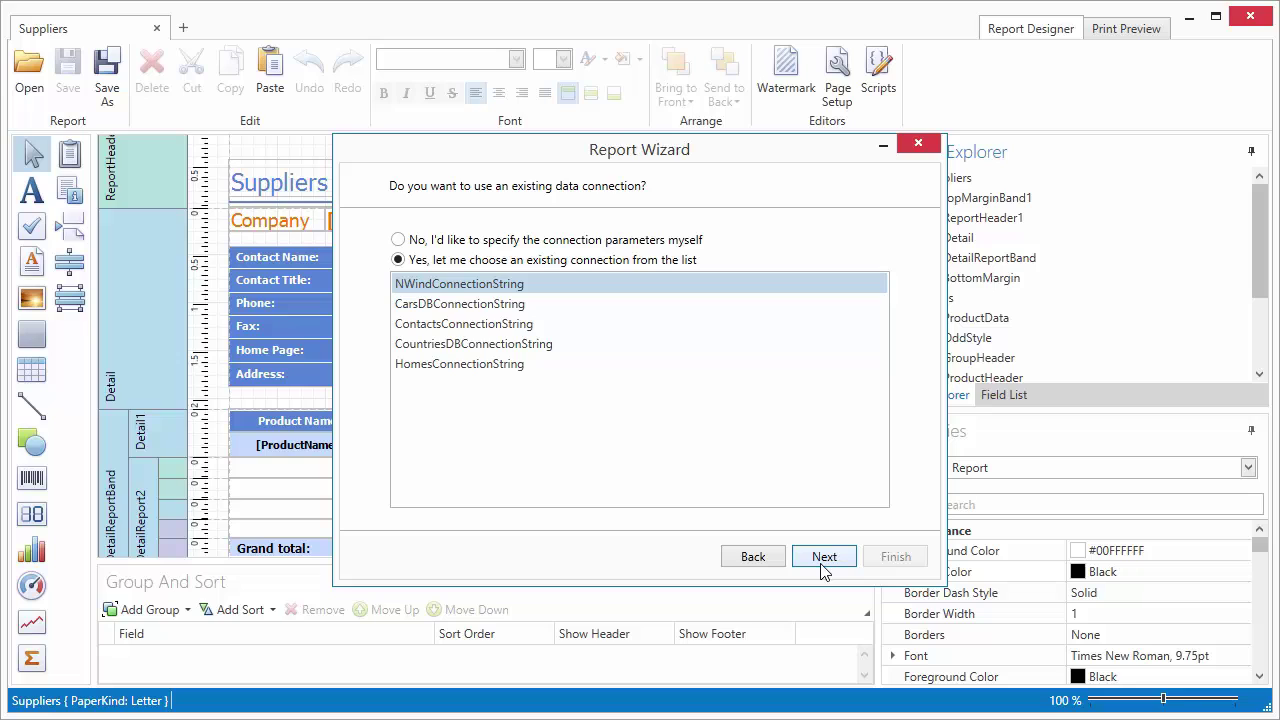
pyautogui.click(824, 566)
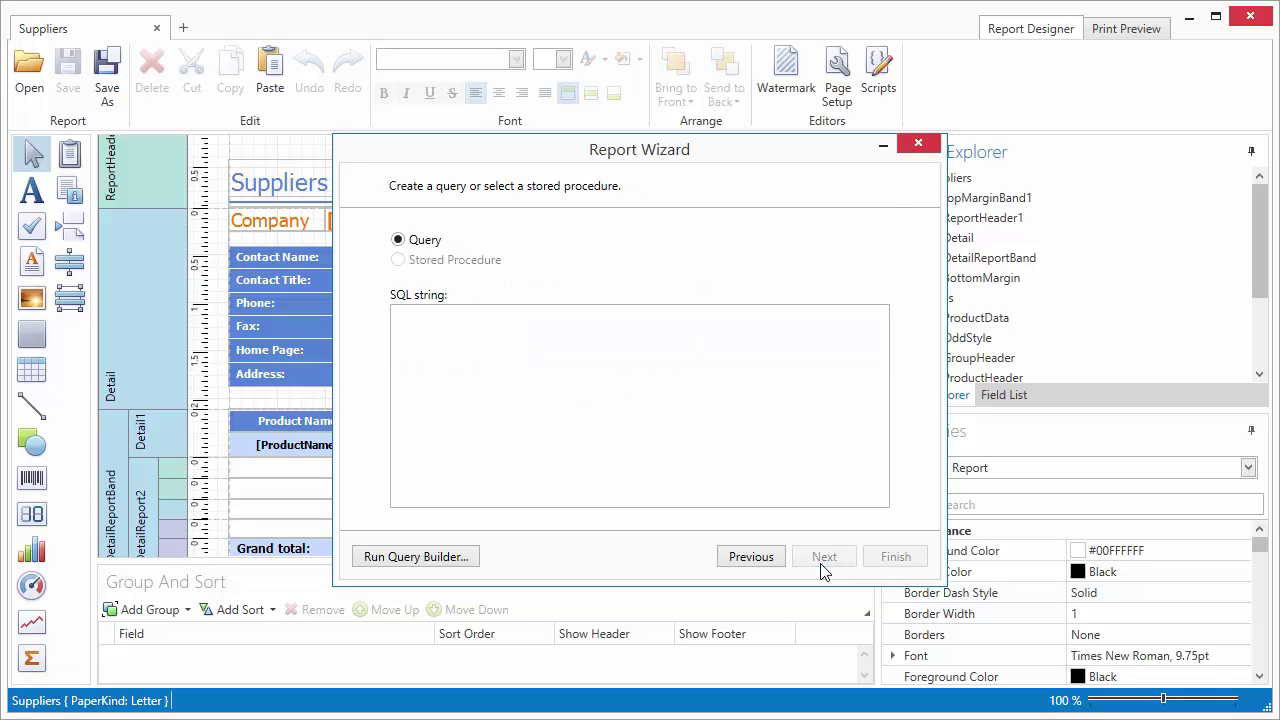
pyautogui.click(472, 567)
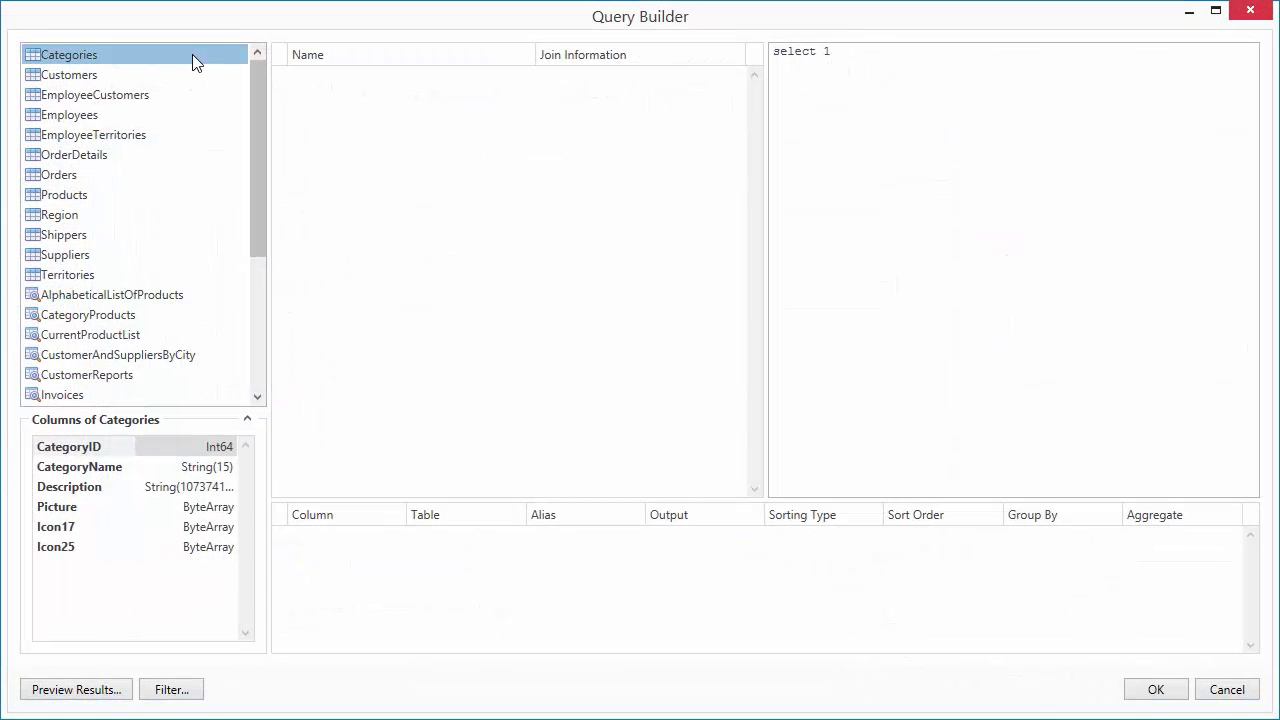
# Step: Query CategoryID, CategoryName, Description and Picture from Categories and finish the wizard
pyautogui.moveTo(192, 54); pyautogui.dragTo(377, 152)
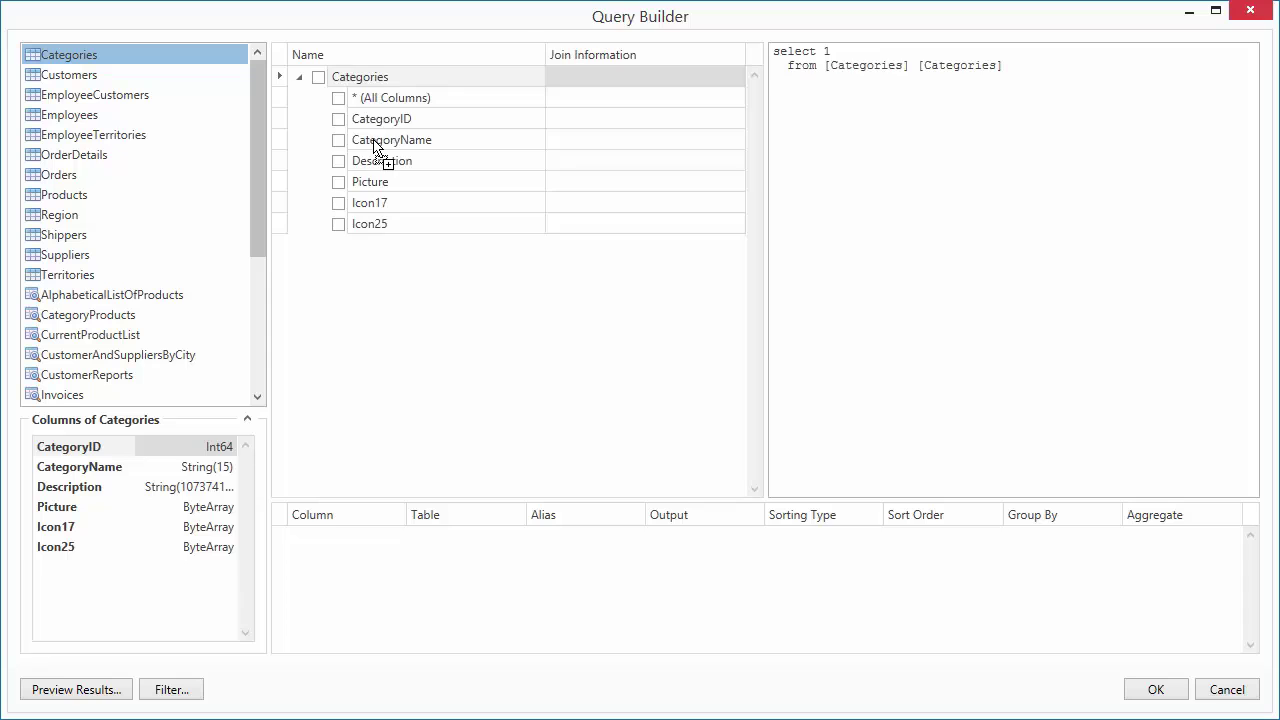
pyautogui.click(338, 119)
pyautogui.click(339, 140)
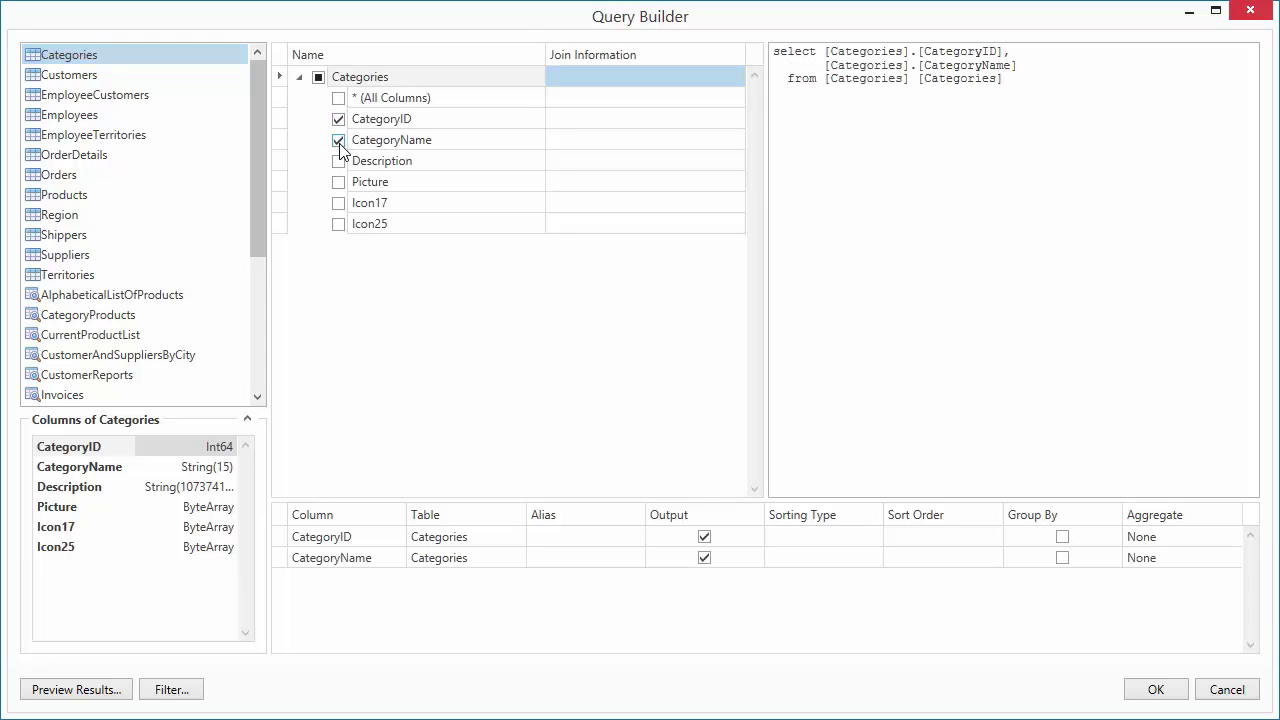
pyautogui.click(339, 161)
pyautogui.click(339, 182)
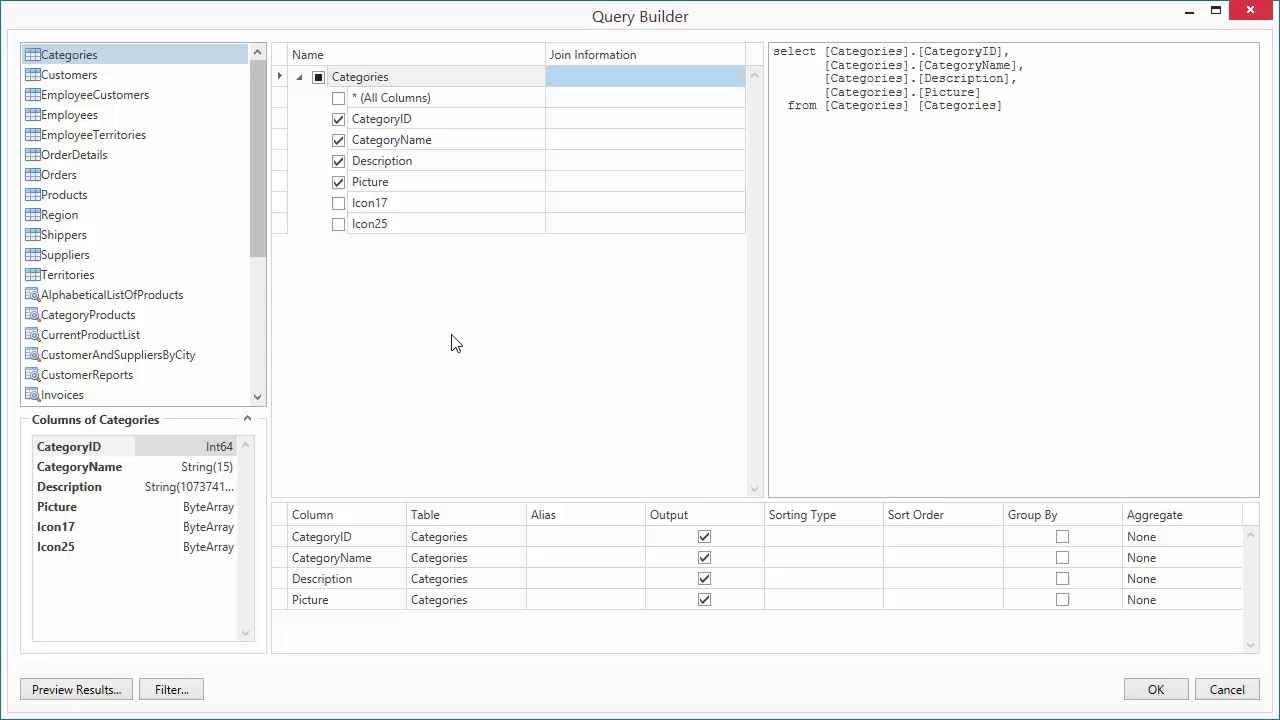
pyautogui.click(1137, 689)
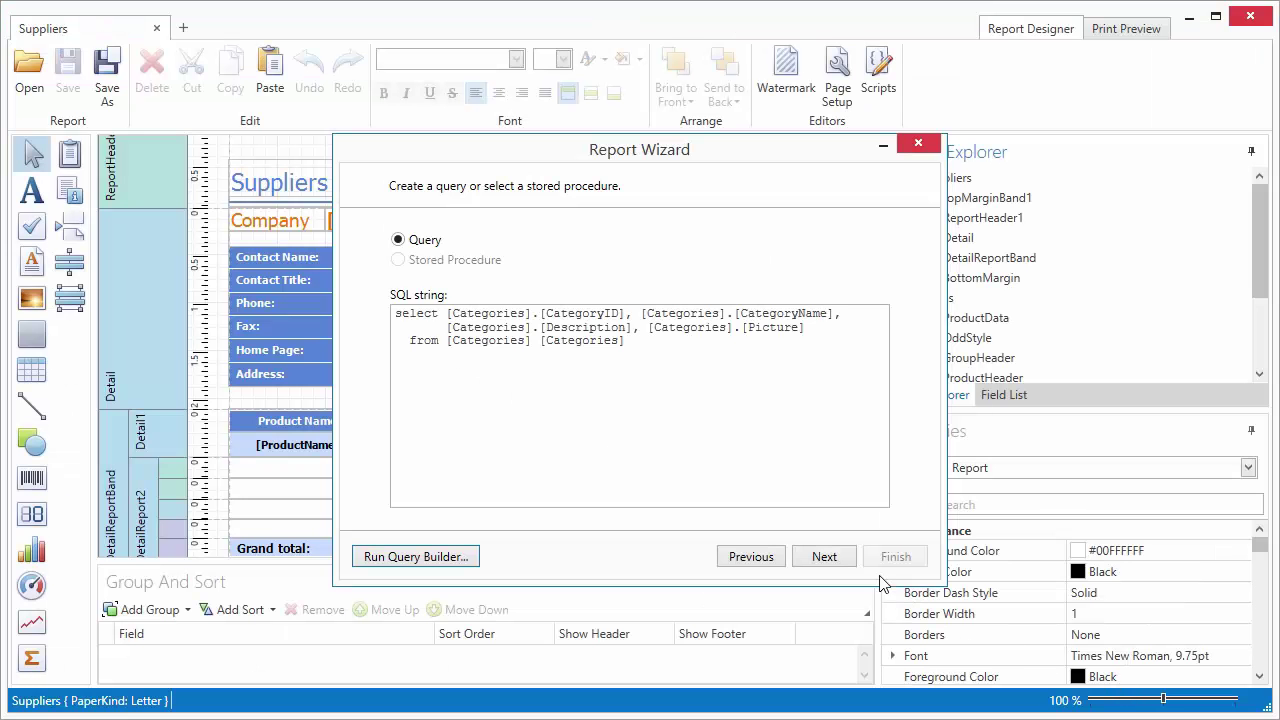
pyautogui.click(848, 563)
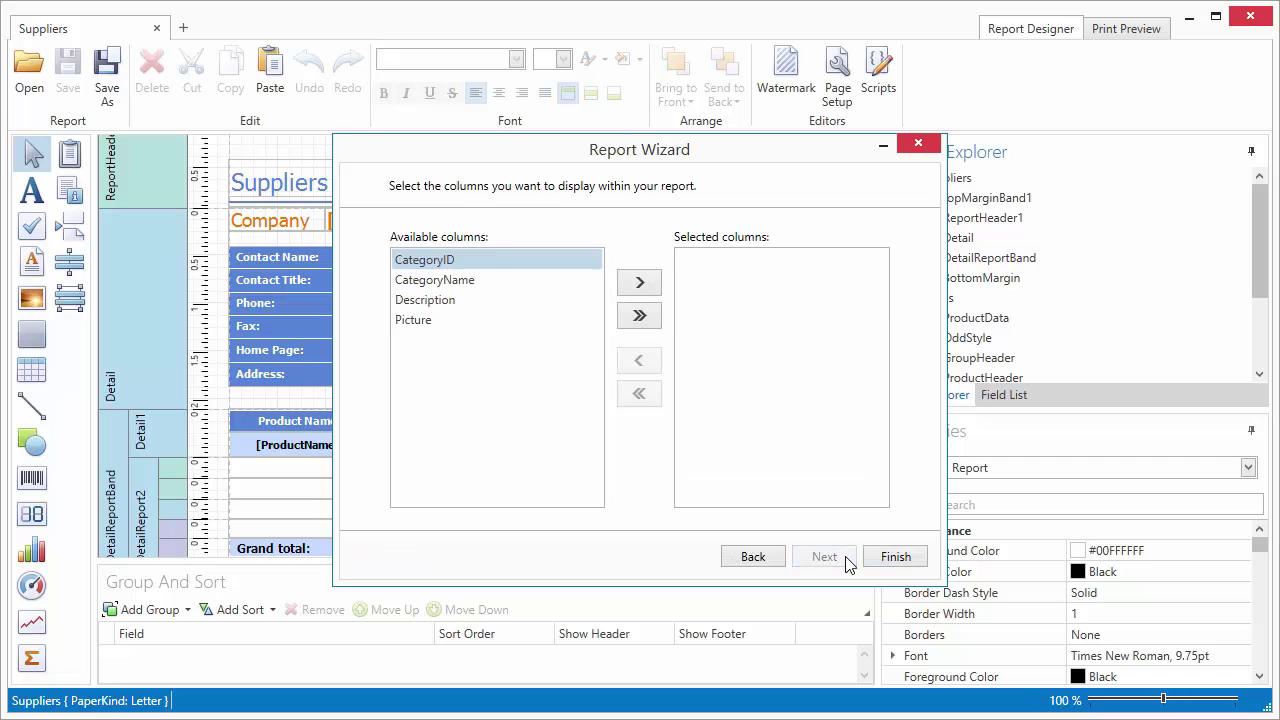
pyautogui.click(880, 563)
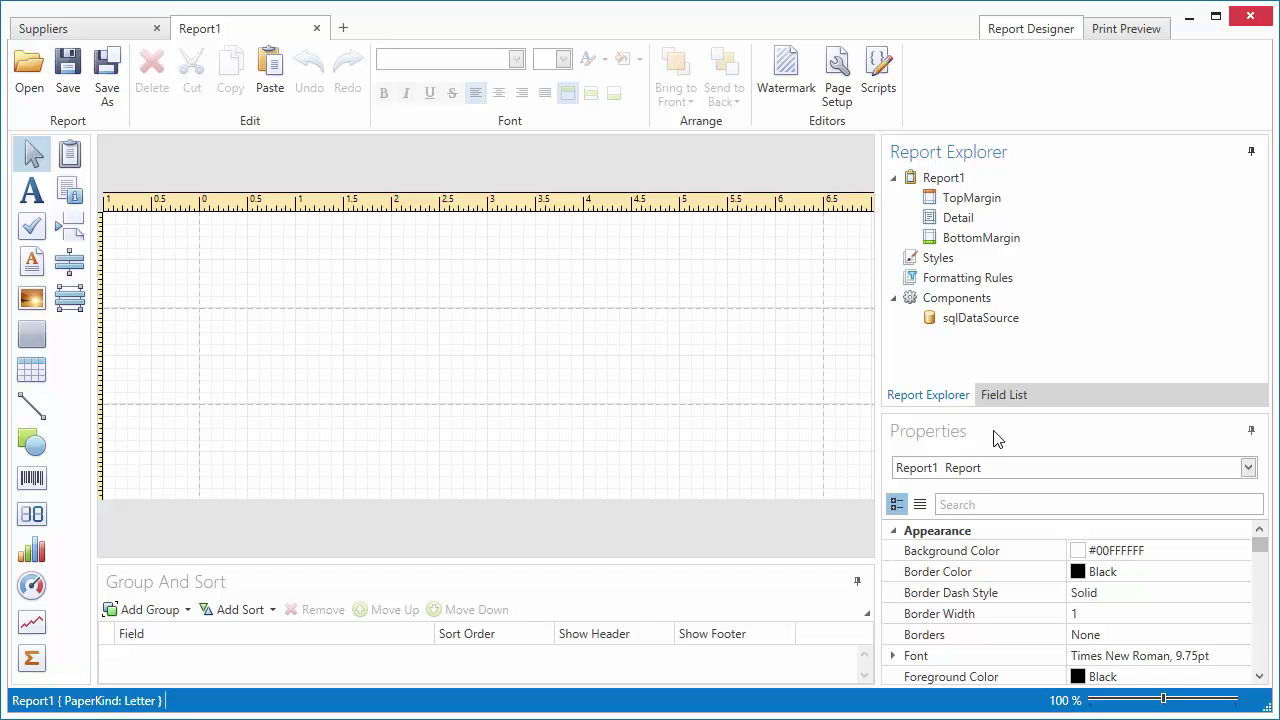
# Step: Place CategoryName and Description in the Detail band and widen both across it
pyautogui.click(1003, 398)
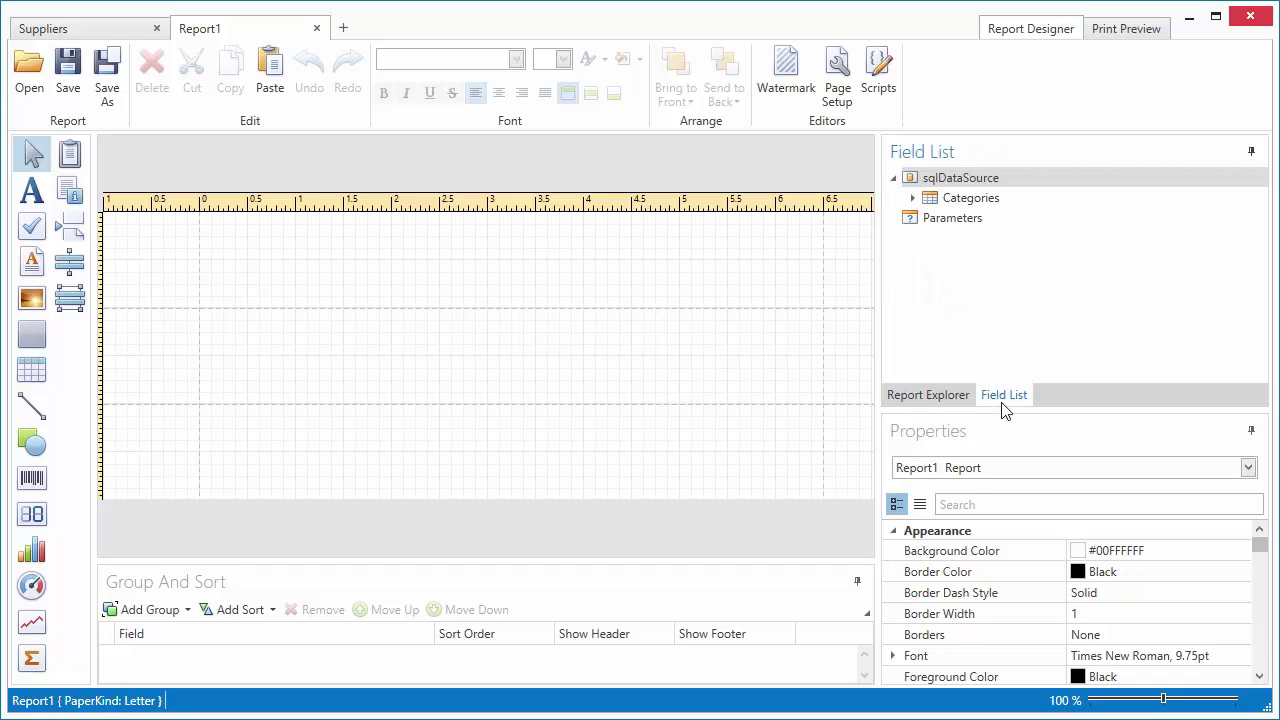
pyautogui.click(913, 199)
pyautogui.click(1087, 243)
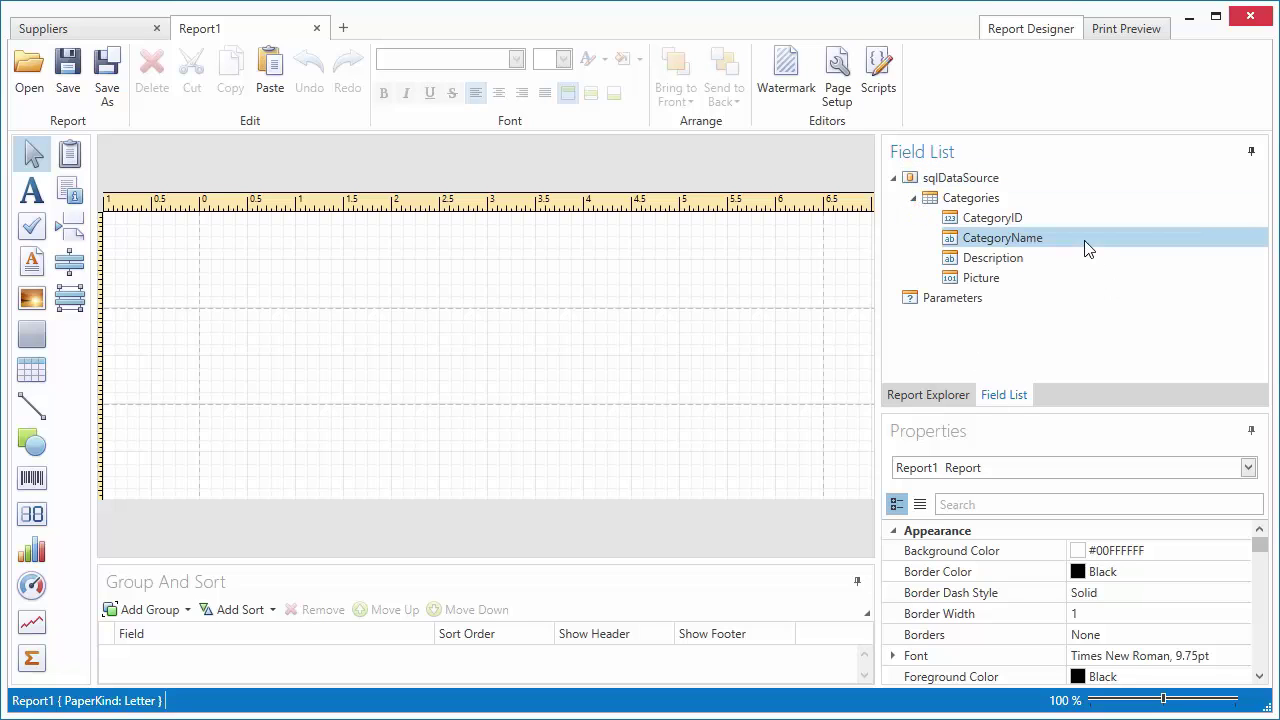
pyautogui.moveTo(1100, 247); pyautogui.dragTo(261, 337)
pyautogui.click(1000, 261)
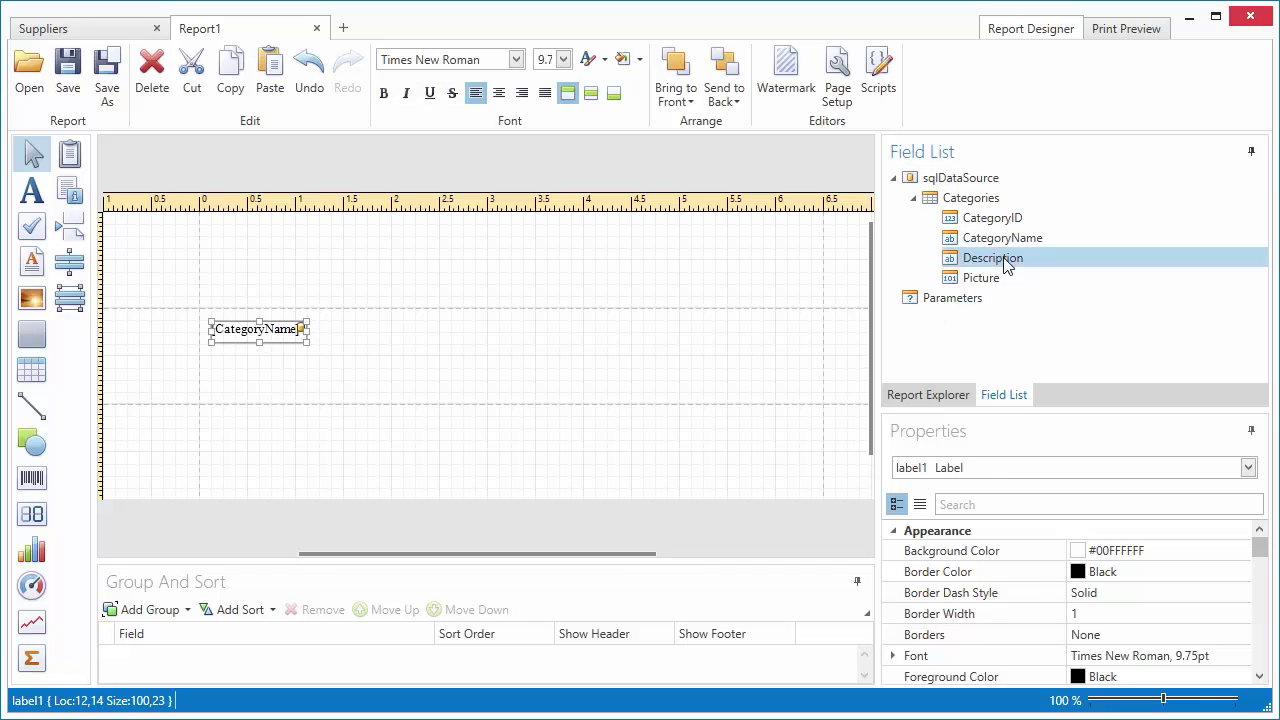
pyautogui.moveTo(1008, 268); pyautogui.dragTo(268, 376)
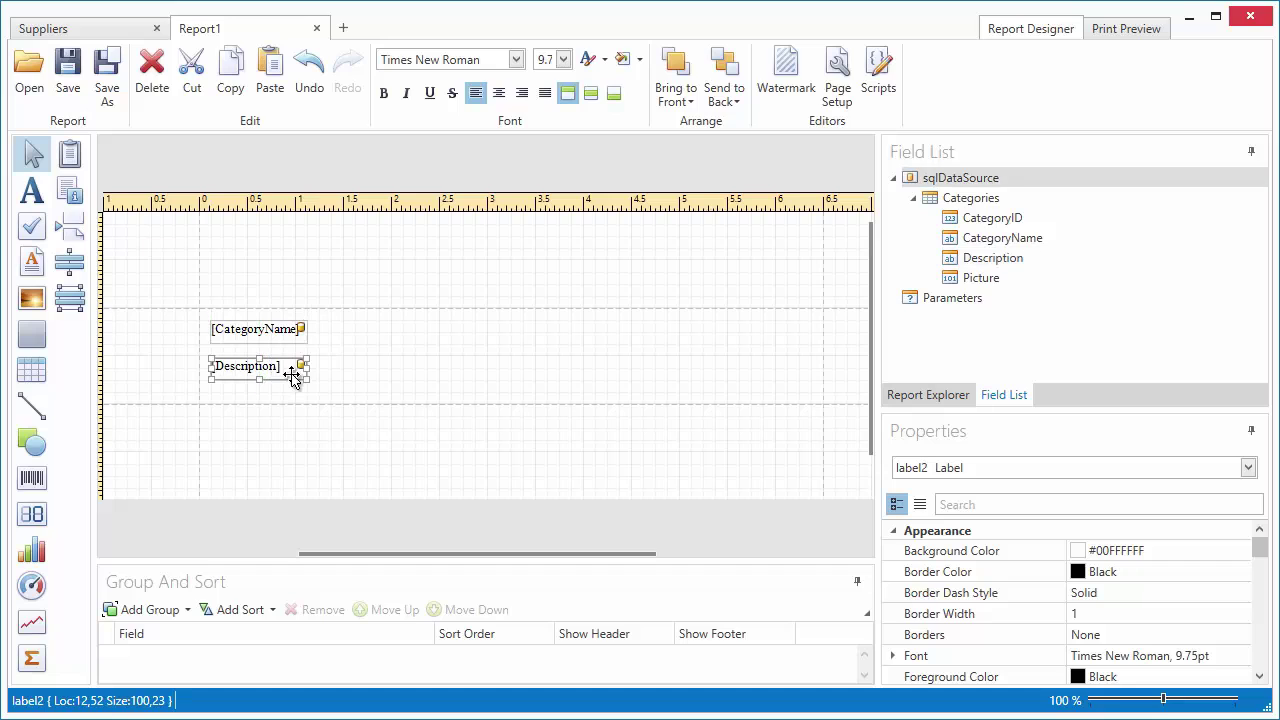
pyautogui.keyDown('ctrl'); pyautogui.click(277, 337); pyautogui.keyUp('ctrl')
pyautogui.moveTo(312, 351); pyautogui.dragTo(534, 352)
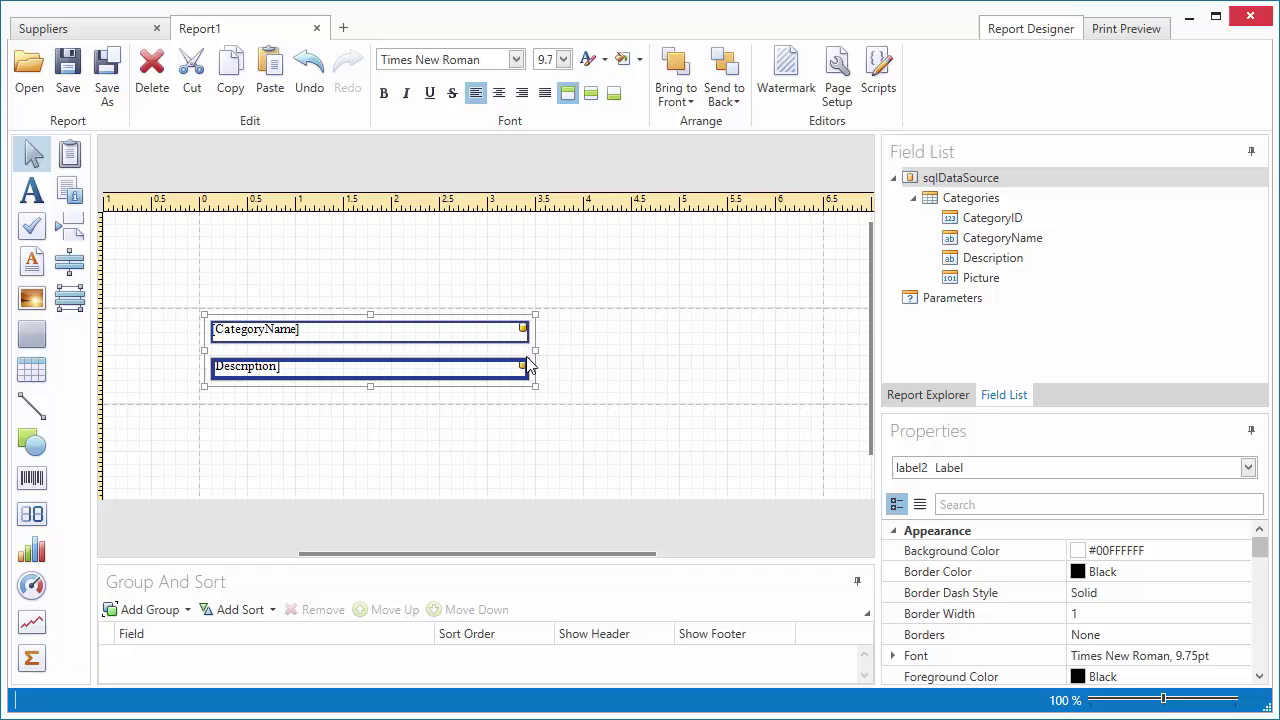
# Step: Set both labels to Tahoma, then make CategoryName 12pt bold
pyautogui.click(476, 59)
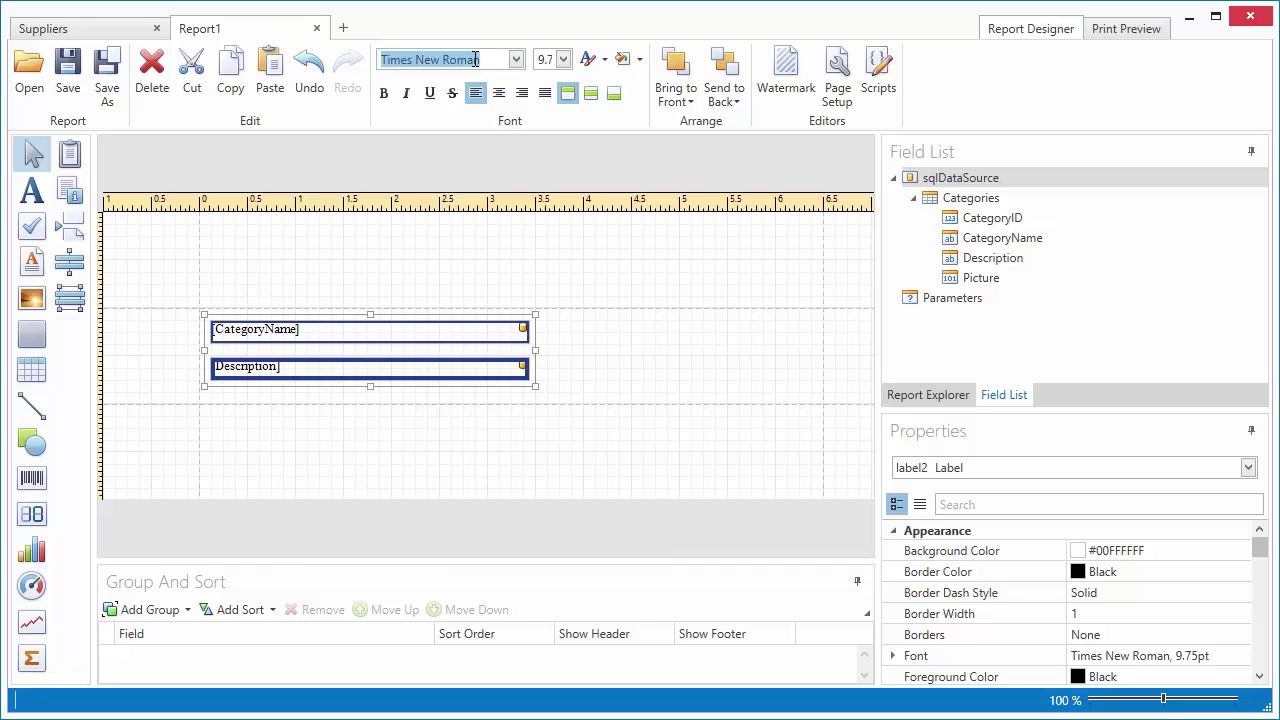
pyautogui.write('Tahoma')
pyautogui.press('Return')
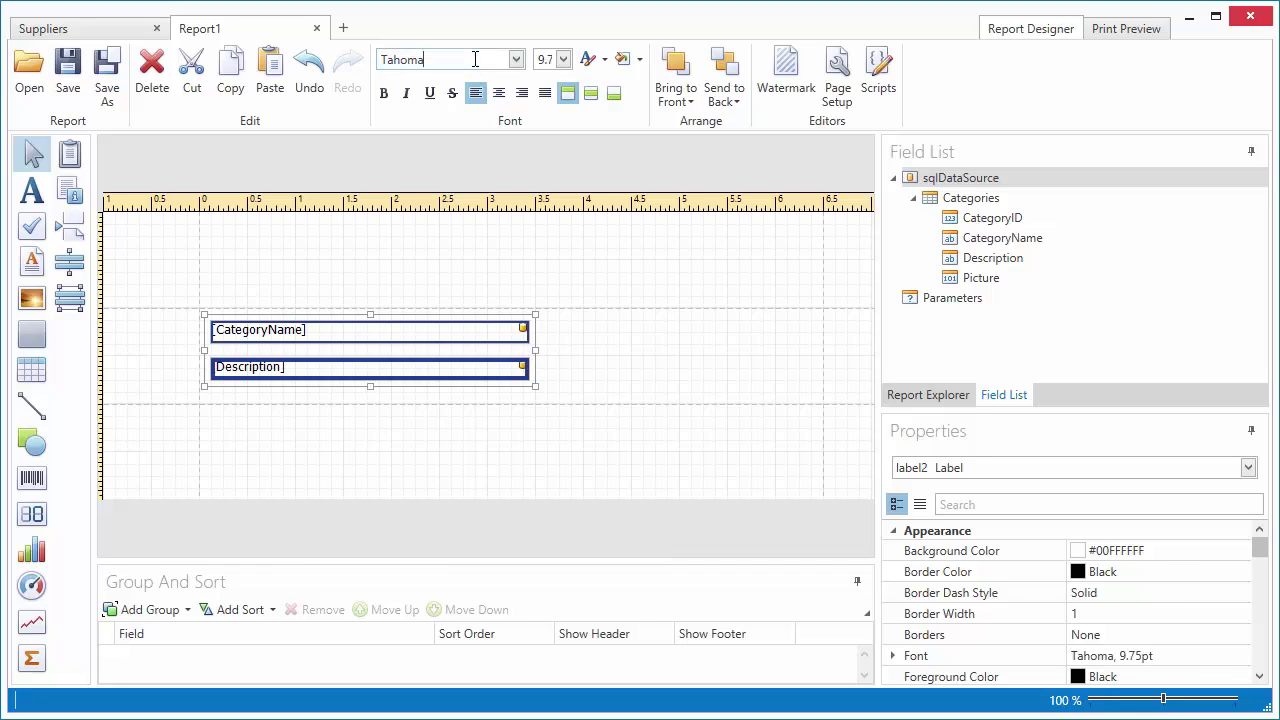
pyautogui.click(554, 331)
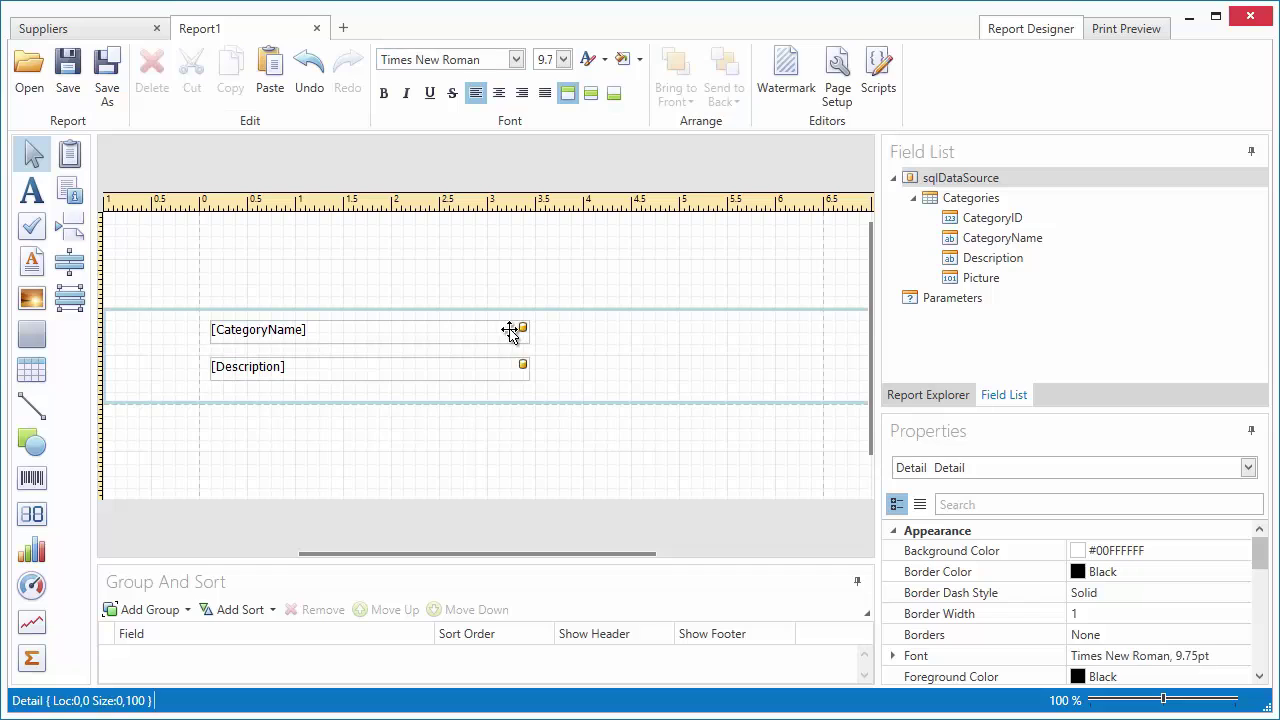
pyautogui.click(510, 331)
pyautogui.click(563, 59)
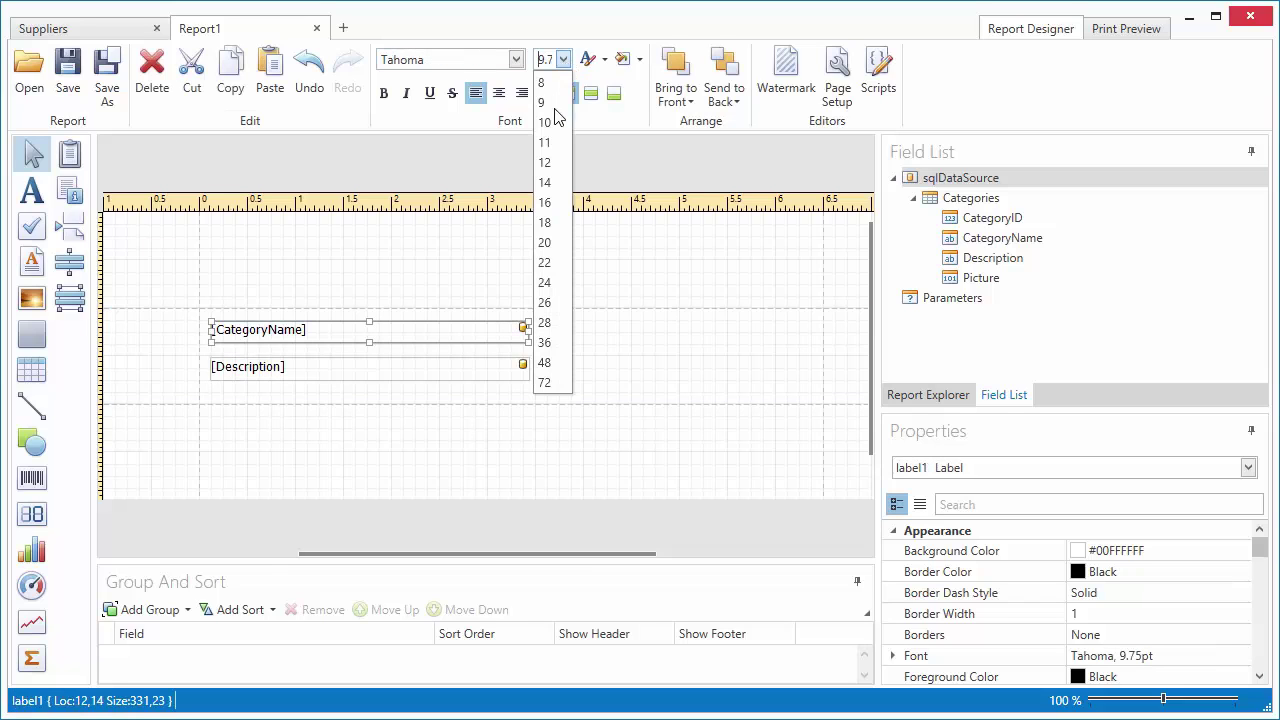
pyautogui.click(558, 162)
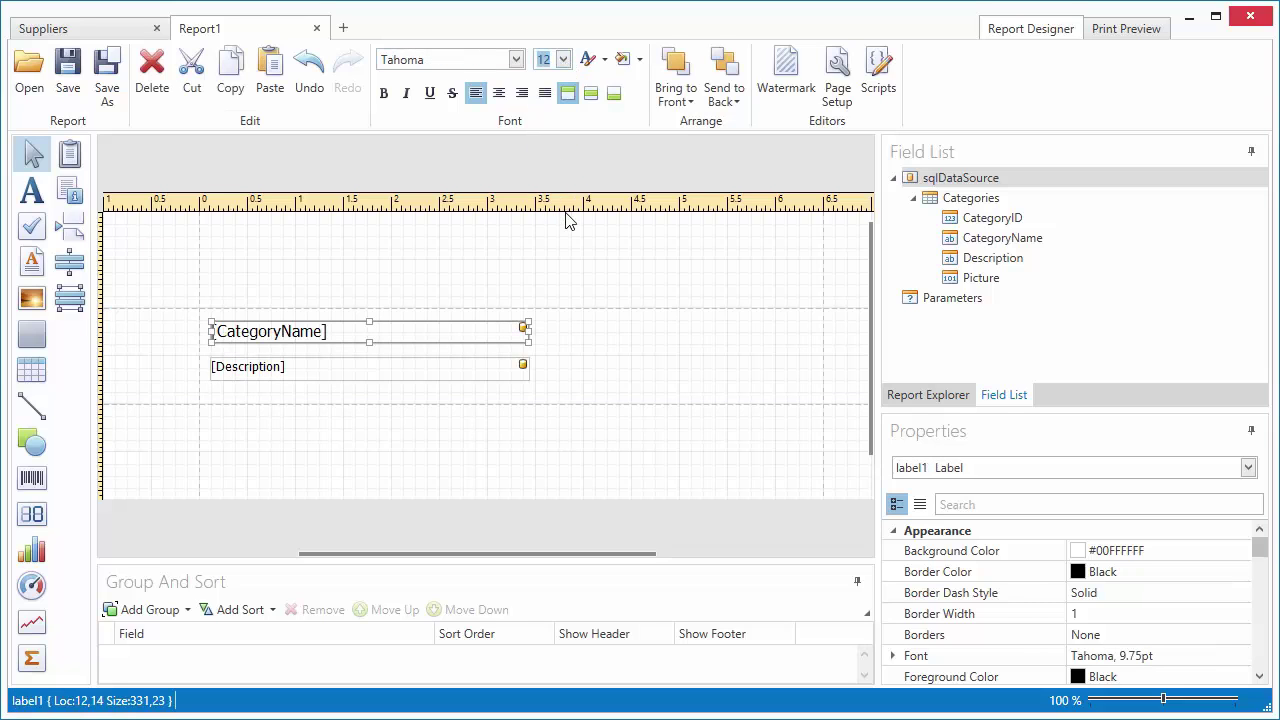
pyautogui.click(383, 93)
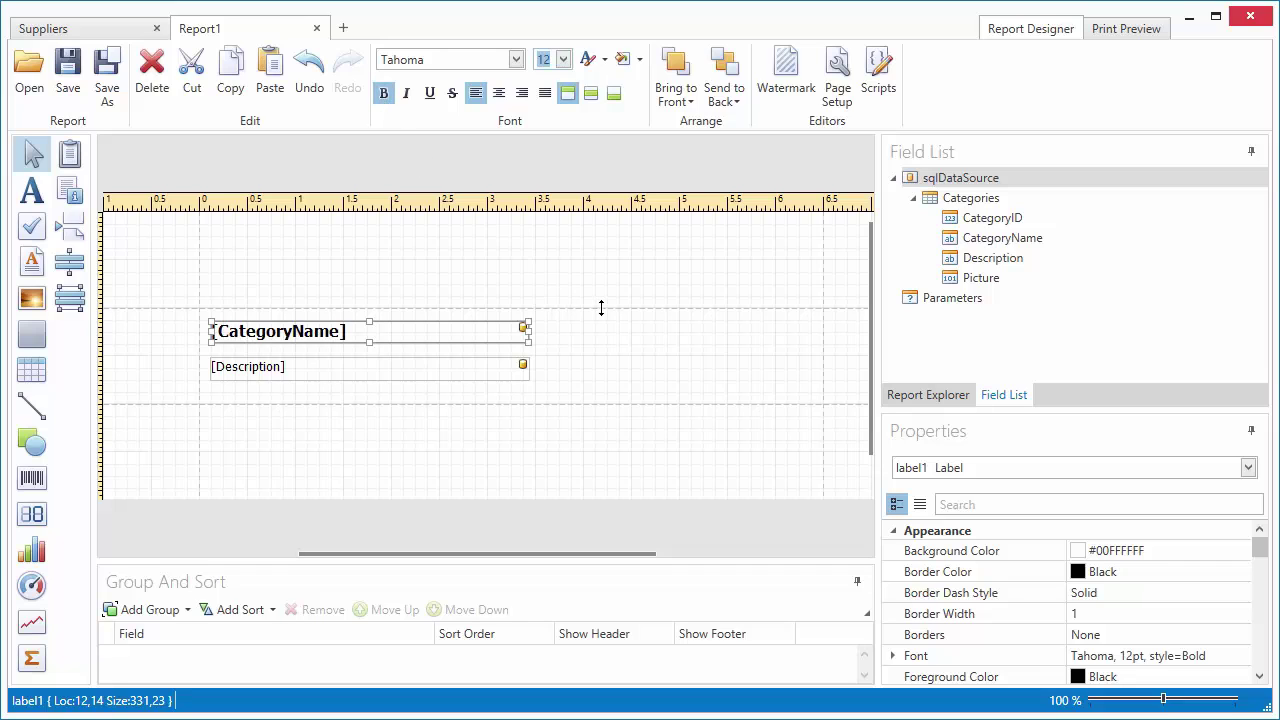
# Step: Add a Picture box beside the category labels, with its image set to squeeze to fit
pyautogui.moveTo(980, 278); pyautogui.dragTo(680, 386)
pyautogui.rightClick(712, 356)
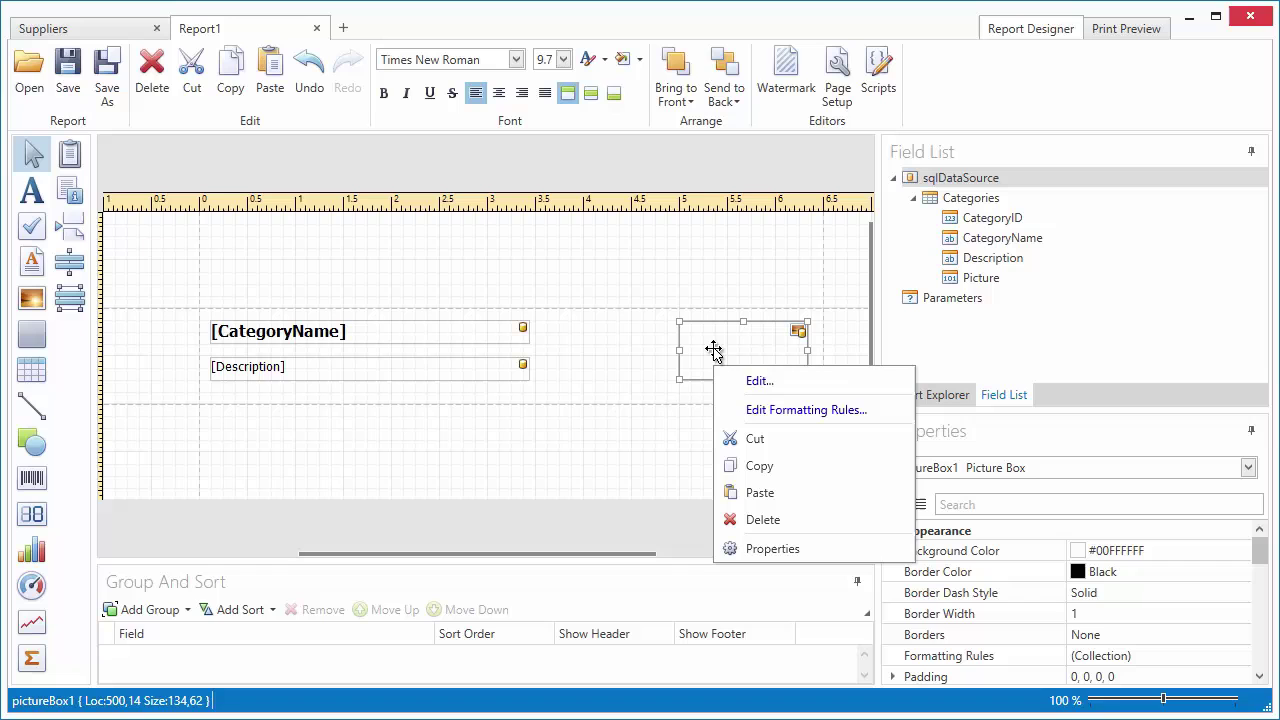
pyautogui.click(737, 384)
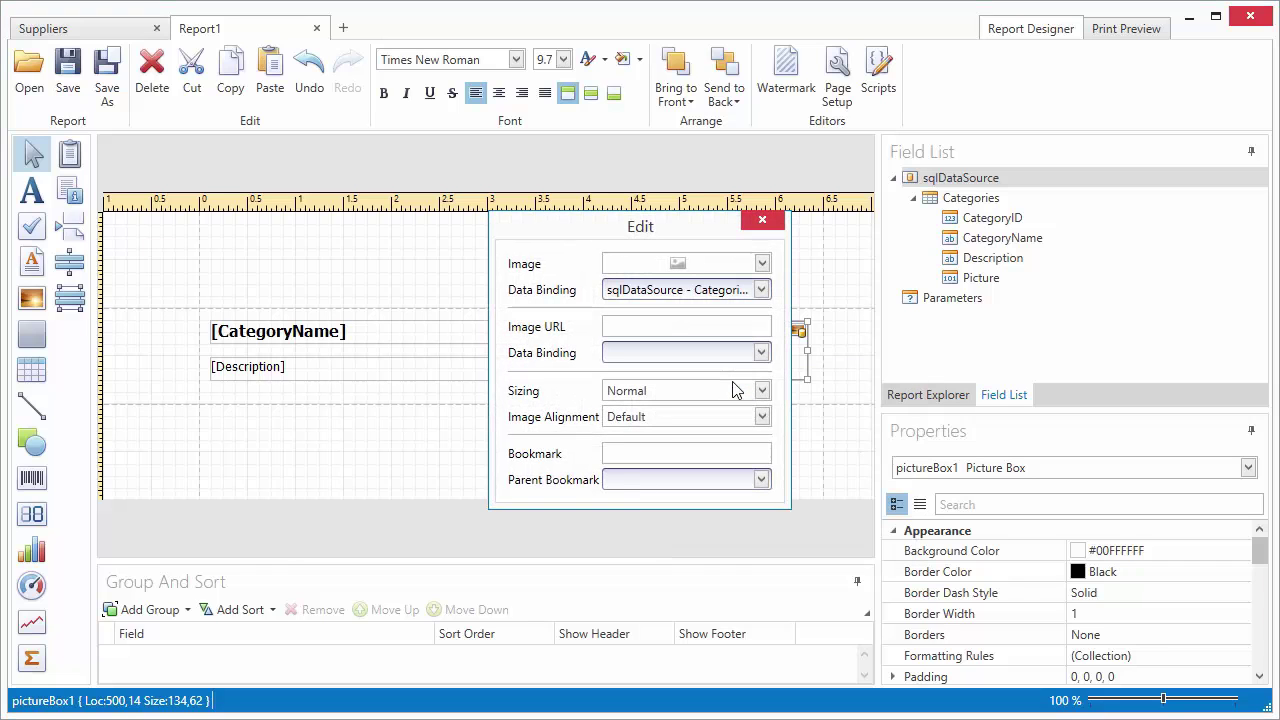
pyautogui.click(759, 393)
pyautogui.click(691, 512)
pyautogui.click(760, 225)
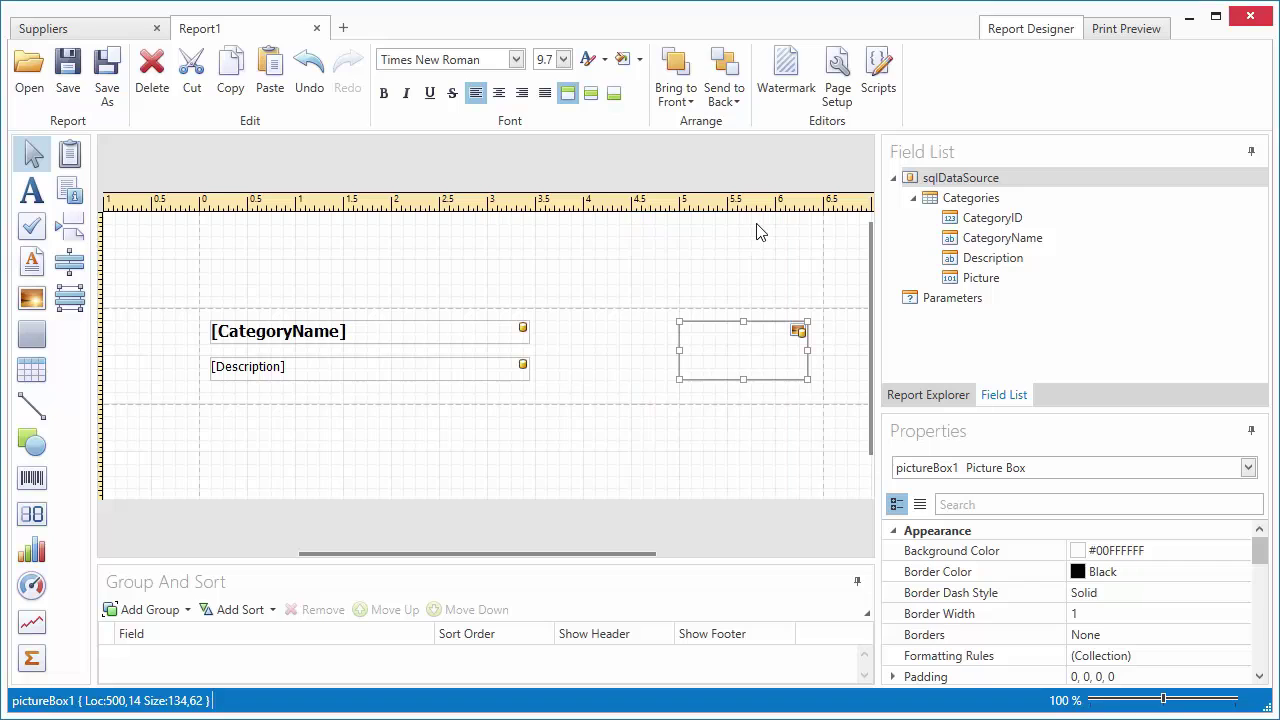
pyautogui.click(1105, 36)
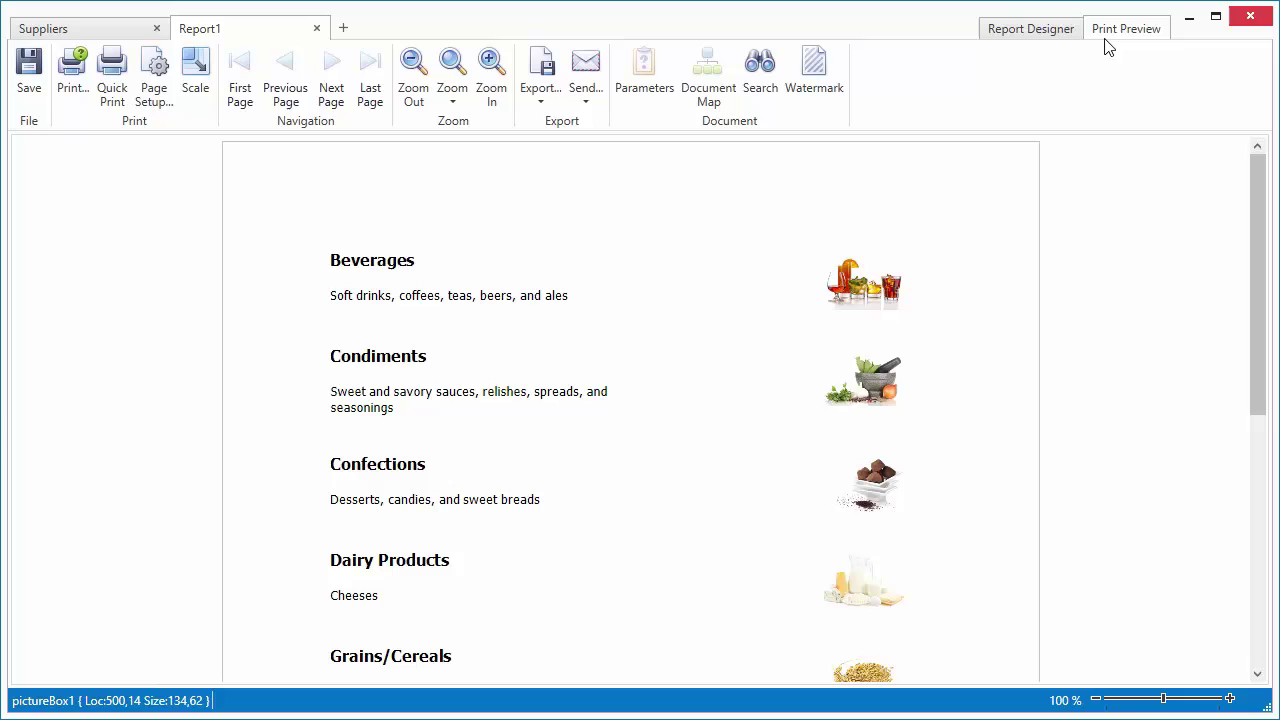
pyautogui.scroll(-2, 1258, 228)
pyautogui.moveTo(1258, 228); pyautogui.dragTo(1251, 166)
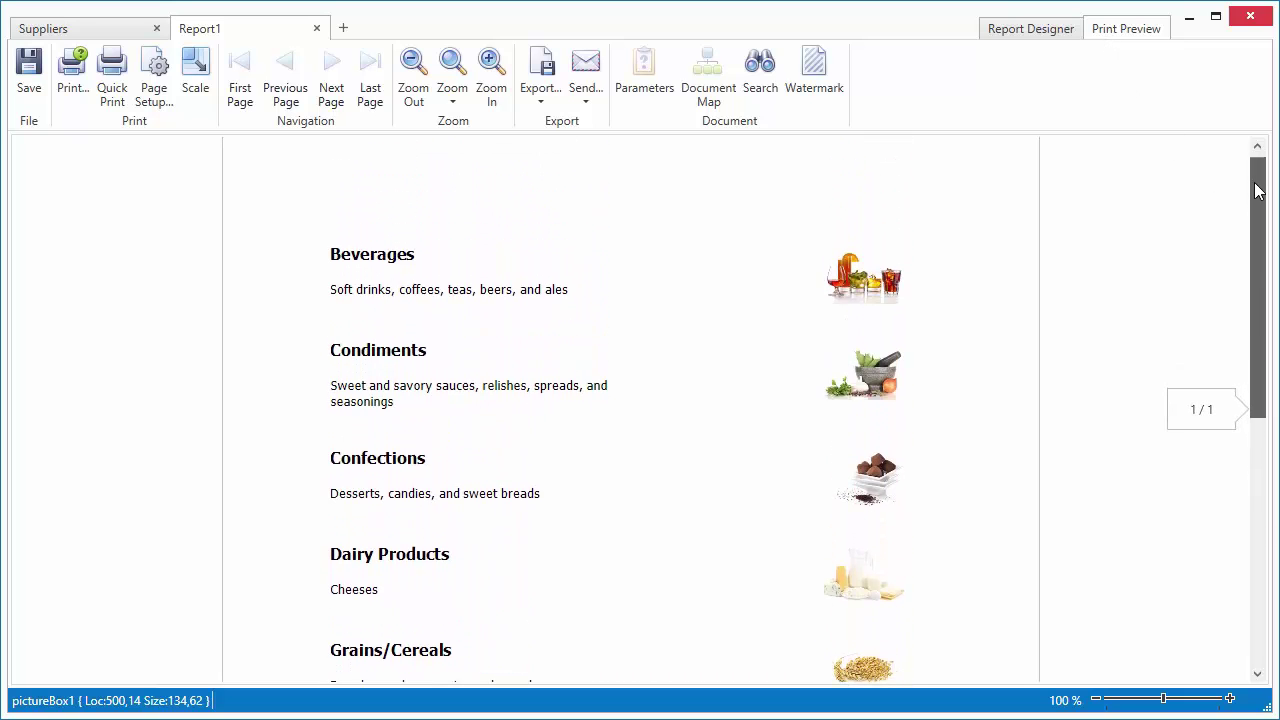
pyautogui.click(1032, 36)
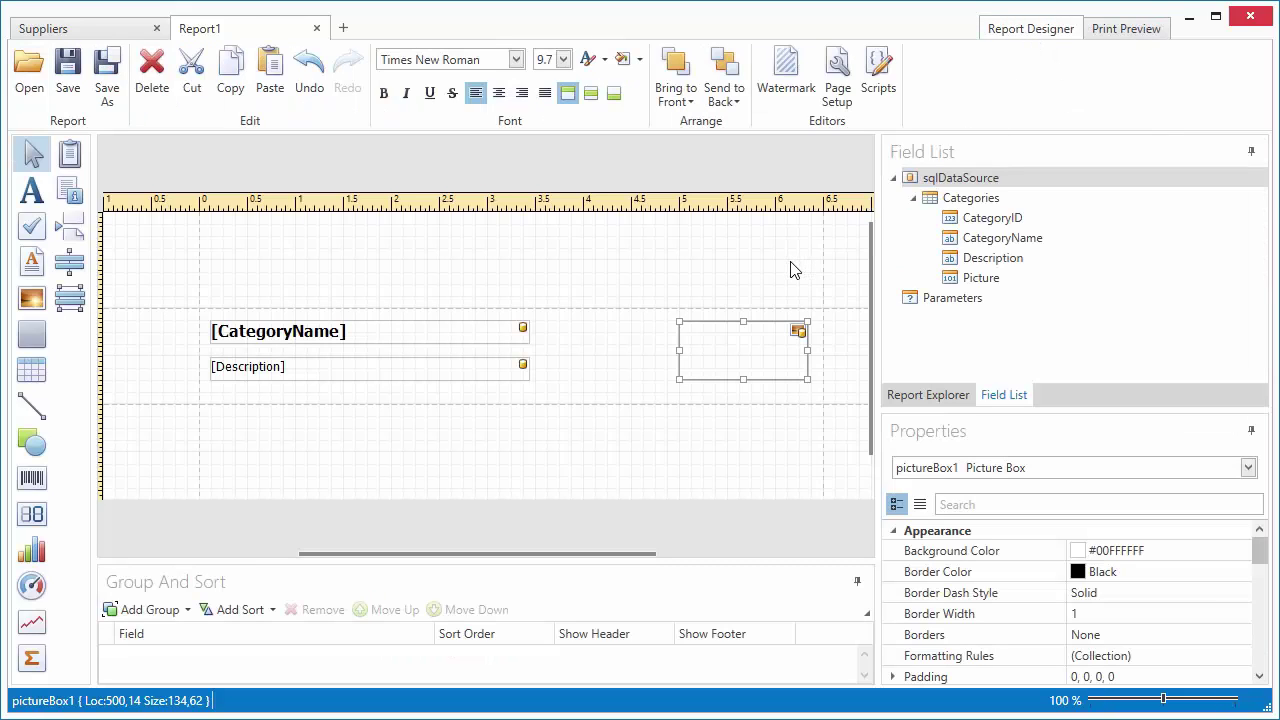
# Step: Through the sqlDataSource's Manage Queries, build a Query Builder query selecting all Products columns
pyautogui.click(925, 395)
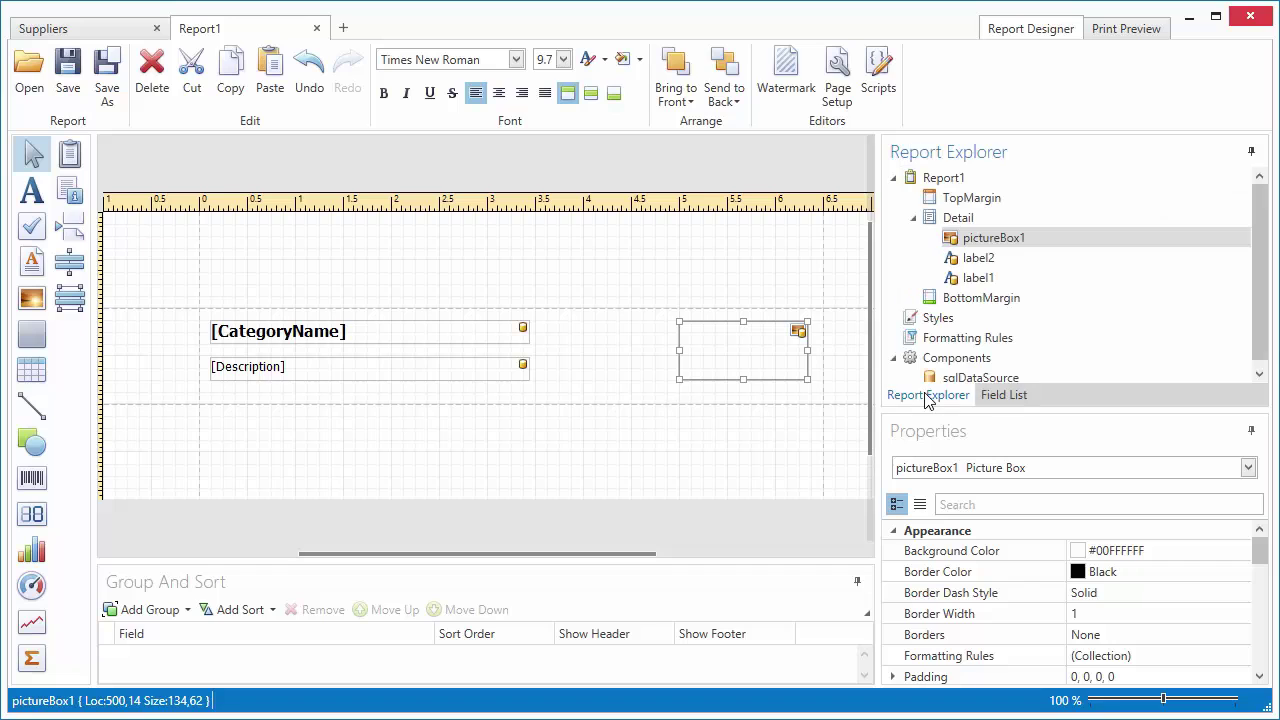
pyautogui.click(894, 178)
pyautogui.click(1038, 261)
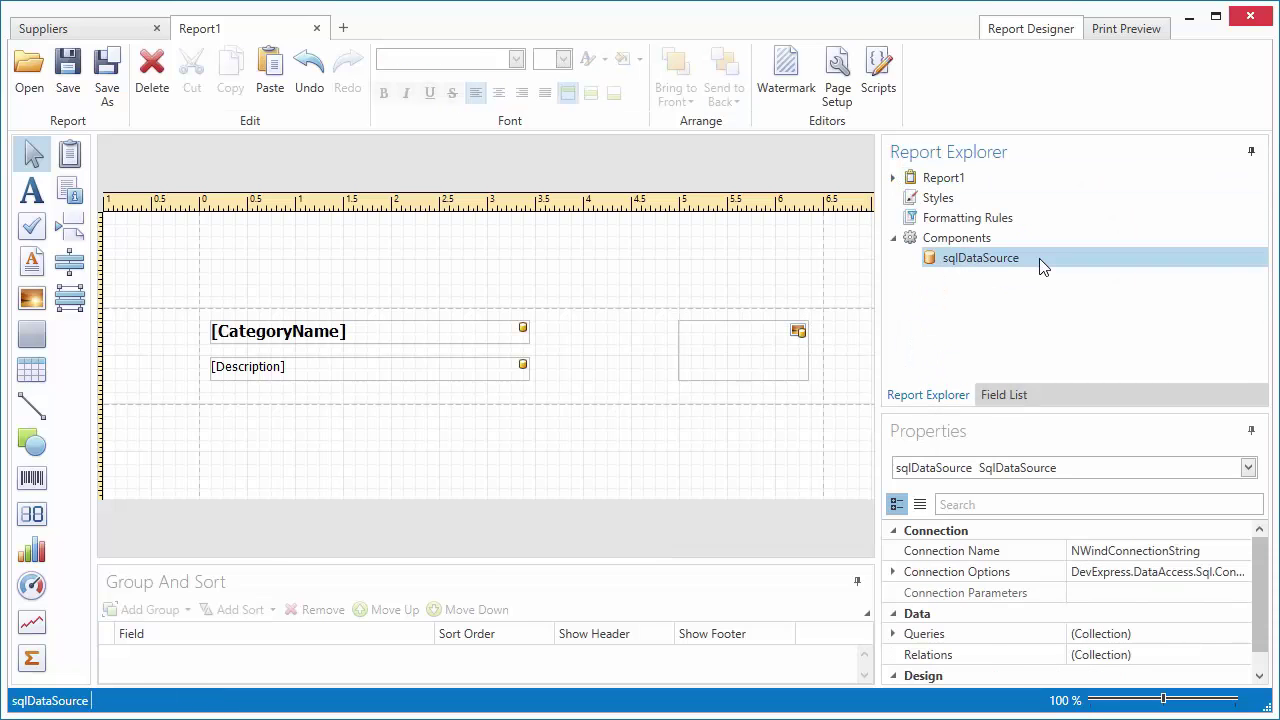
pyautogui.rightClick(990, 272)
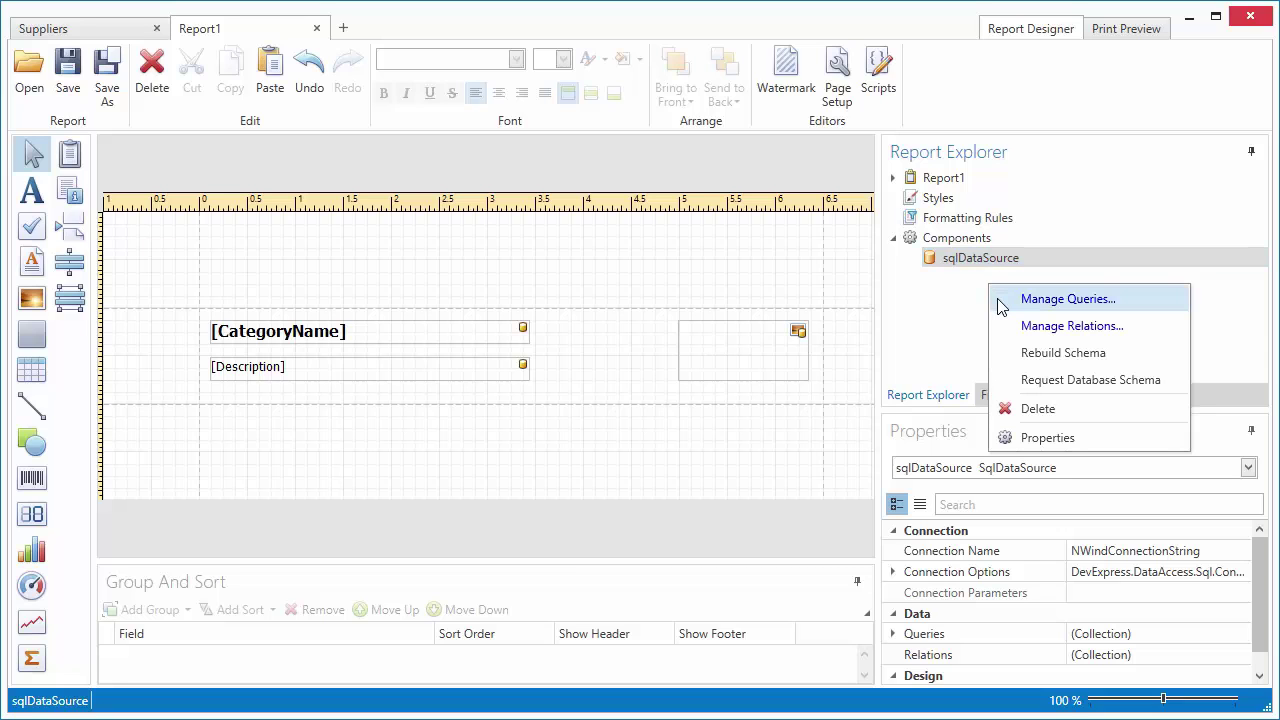
pyautogui.click(1000, 307)
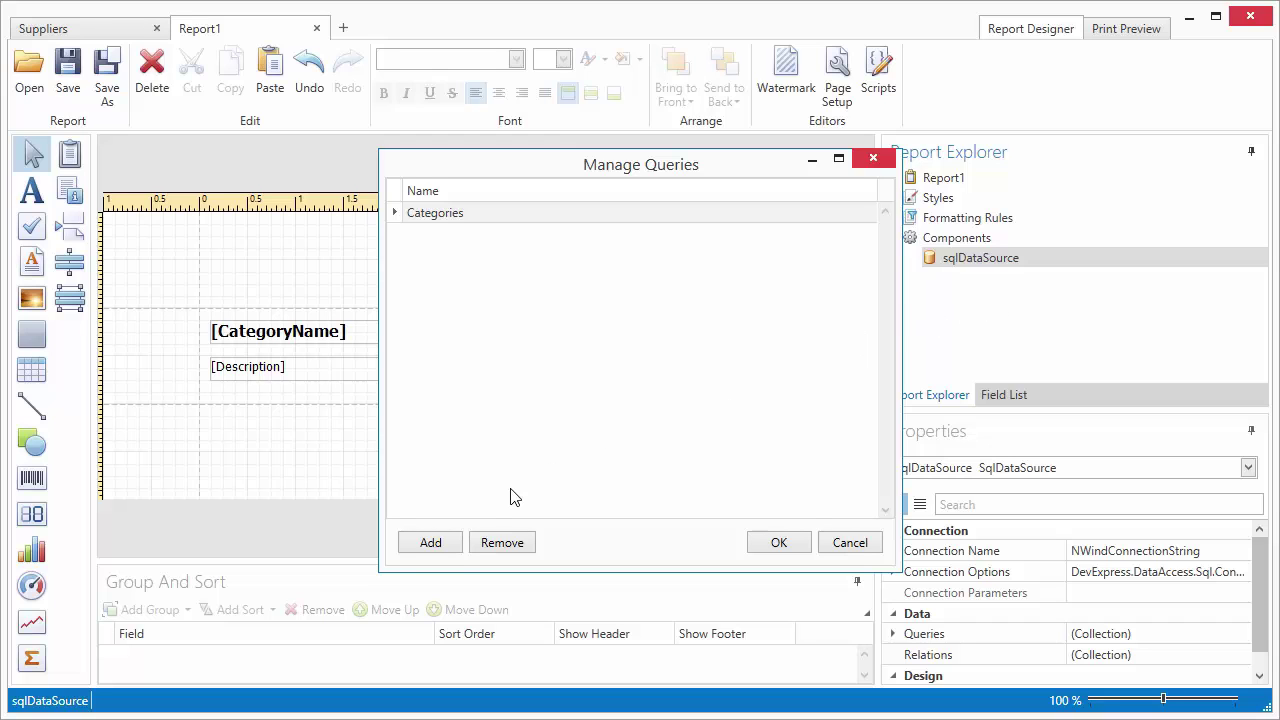
pyautogui.click(430, 542)
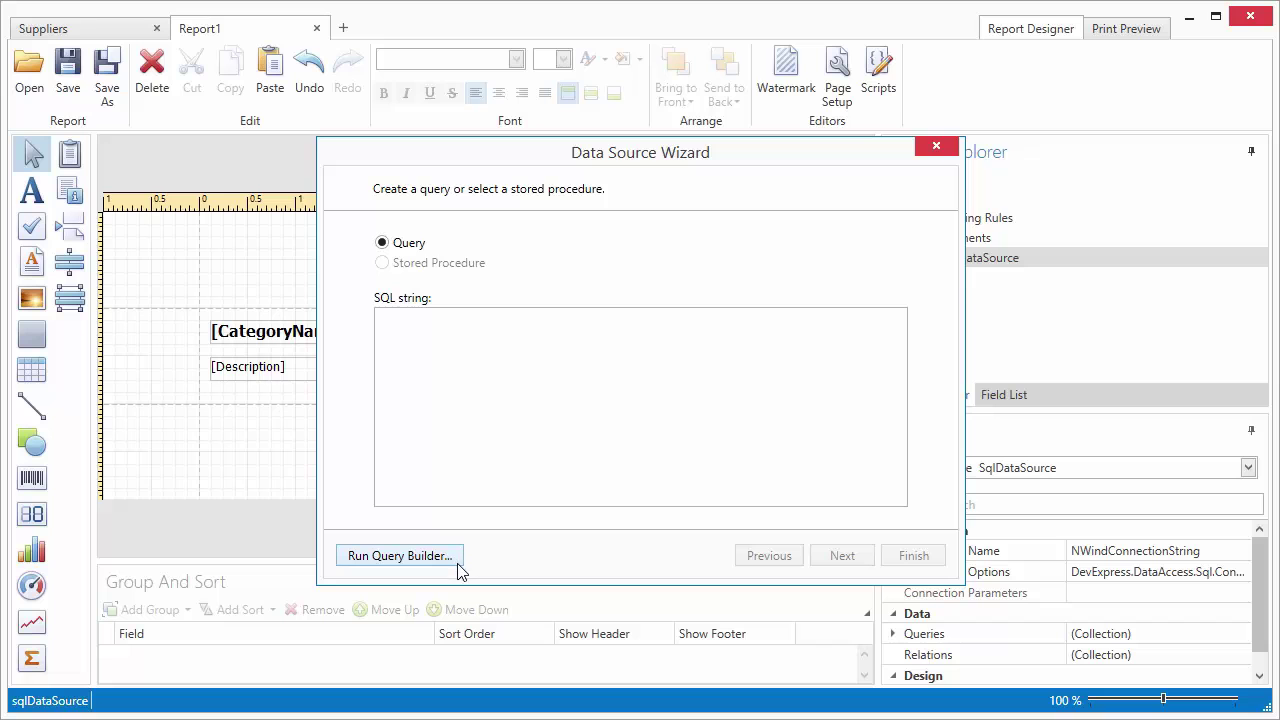
pyautogui.click(457, 563)
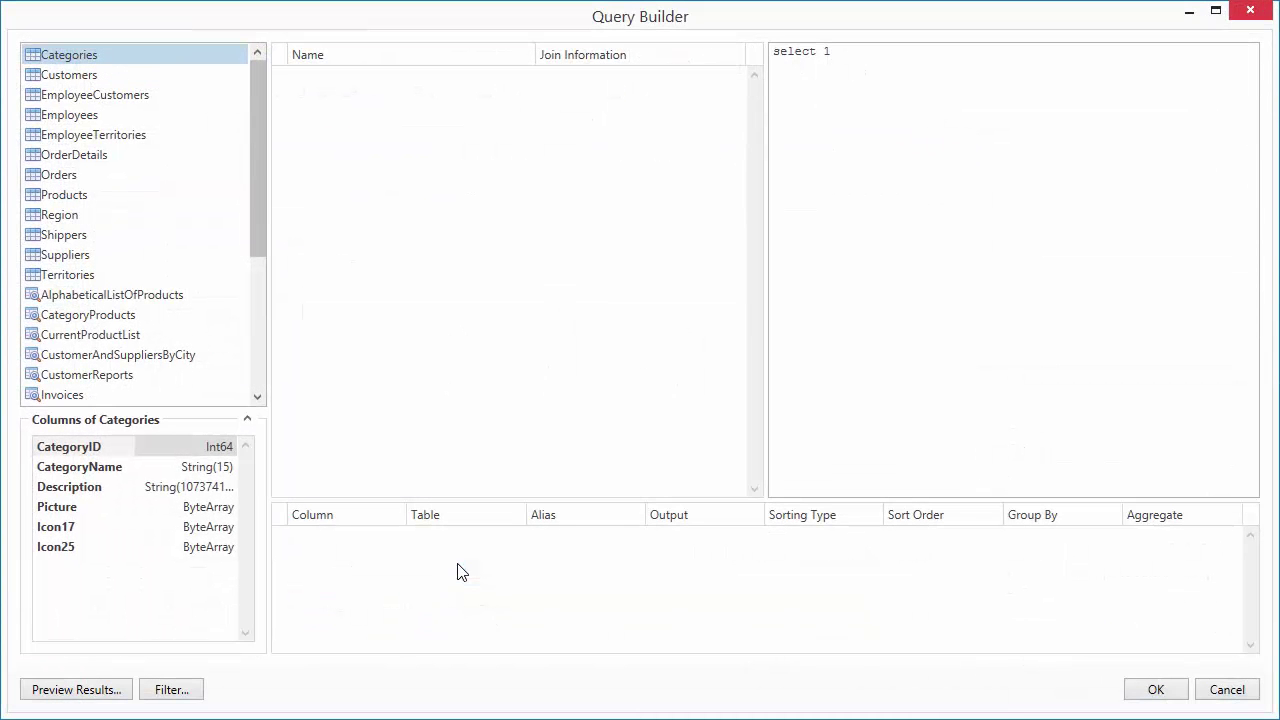
pyautogui.click(100, 199)
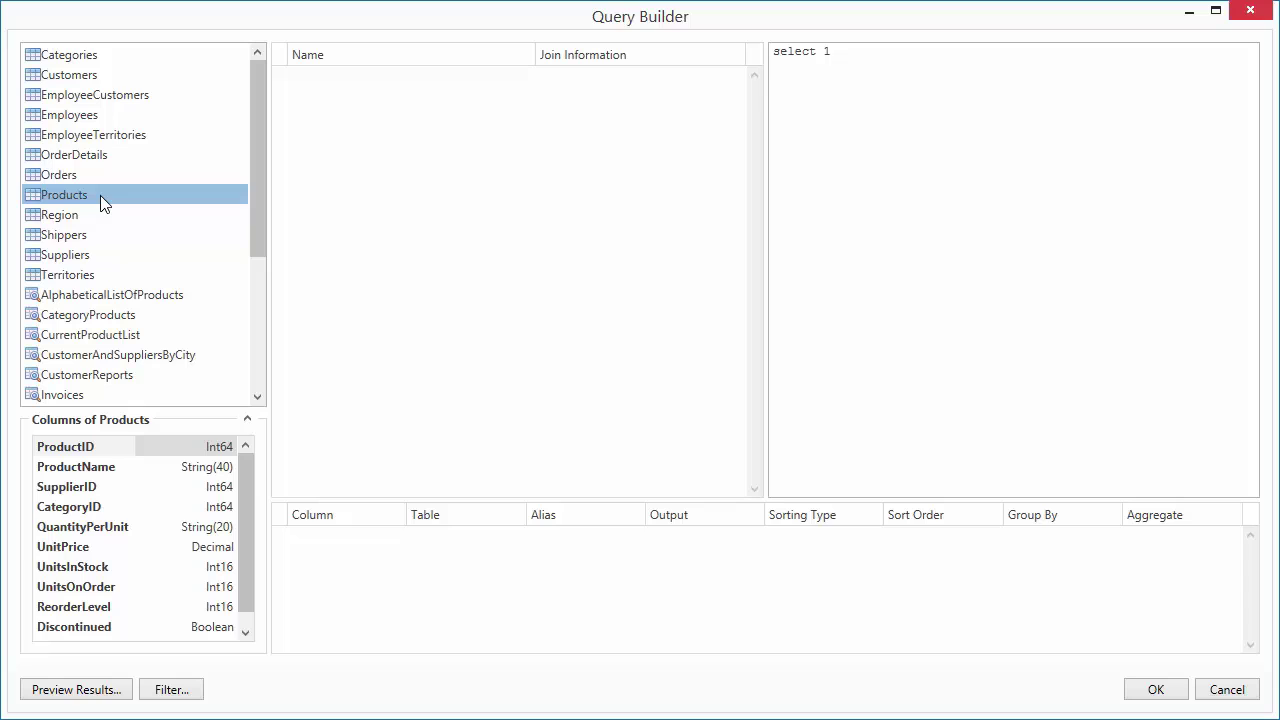
pyautogui.moveTo(100, 195); pyautogui.dragTo(358, 230)
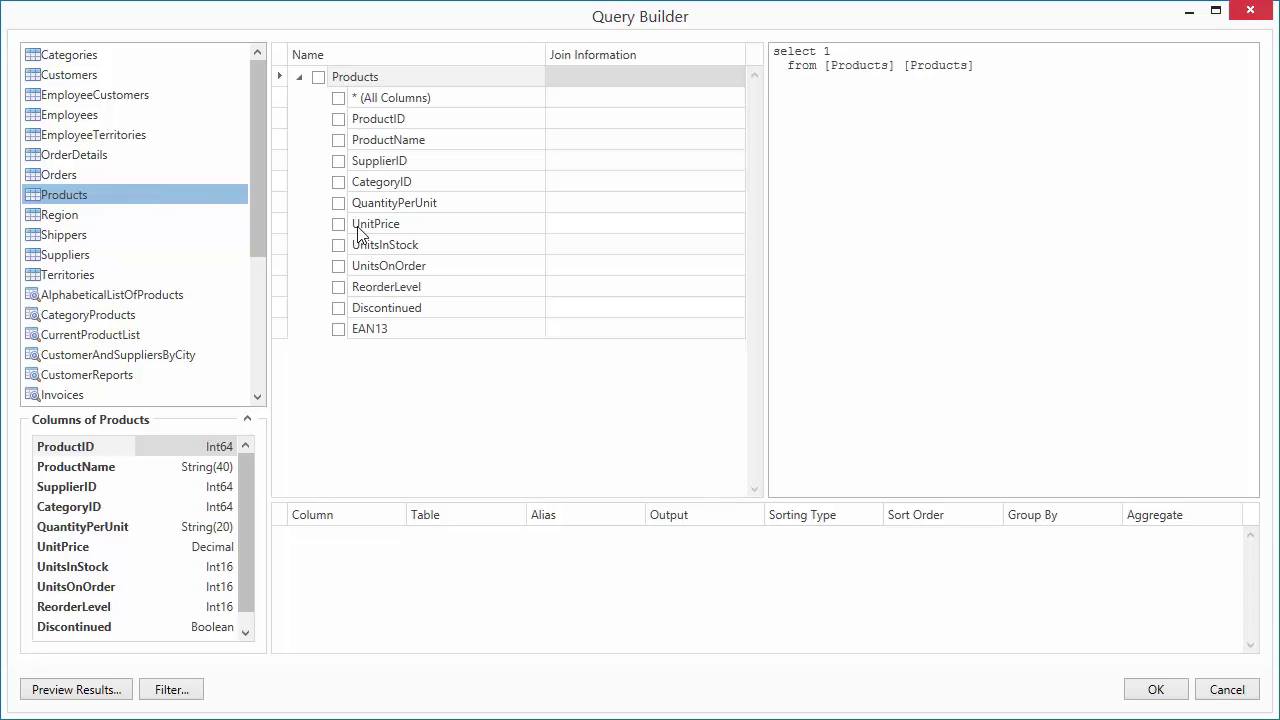
pyautogui.click(338, 98)
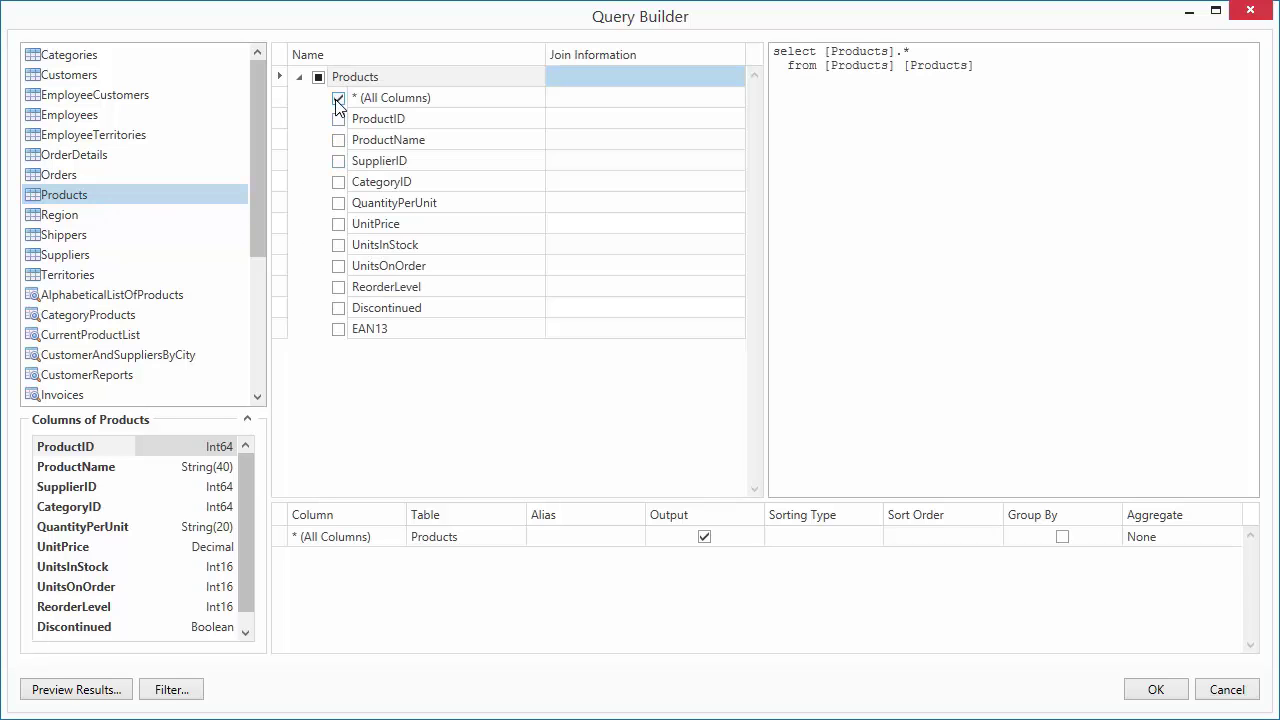
pyautogui.click(1145, 692)
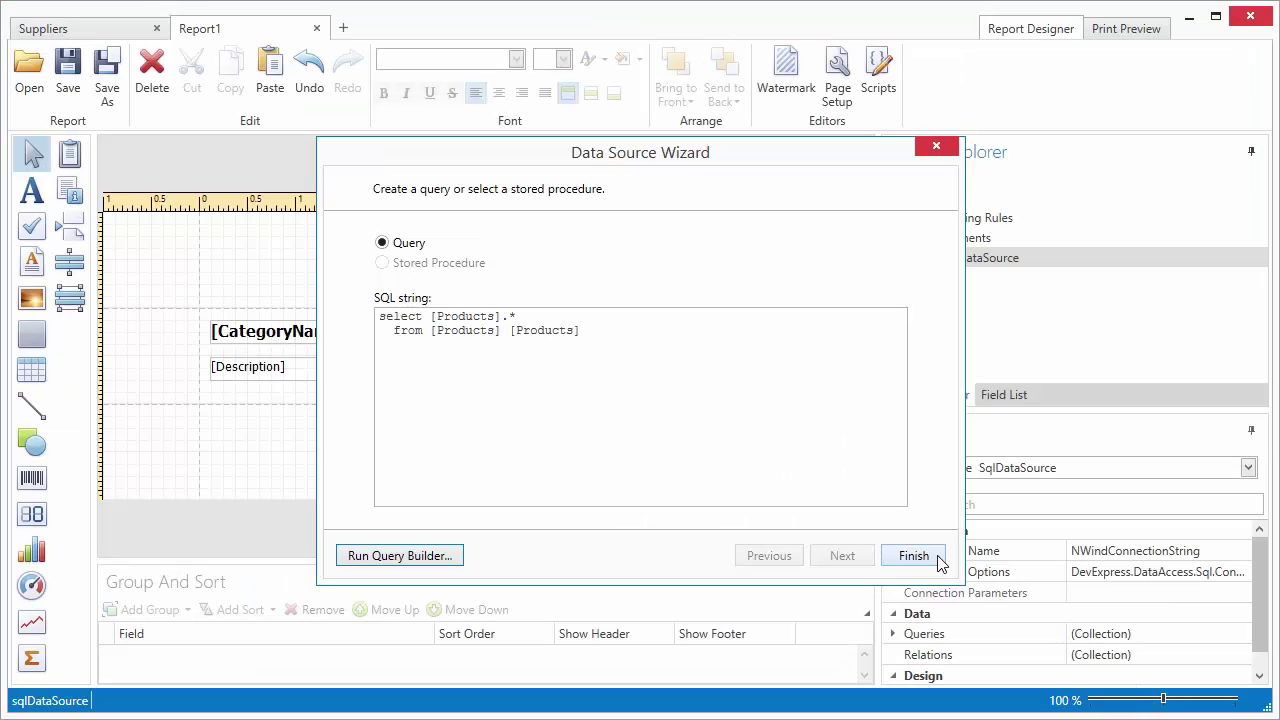
# Step: Finish the Products query and confirm the query list holding Categories and Products
pyautogui.click(913, 556)
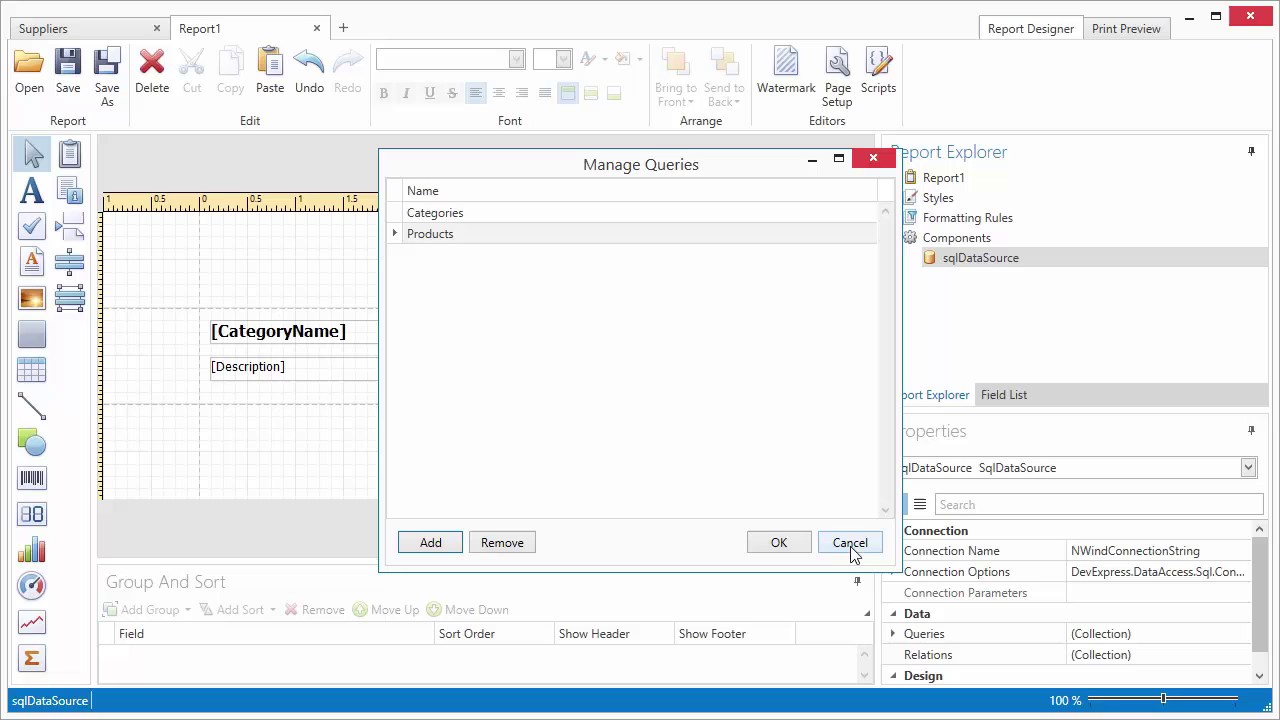
pyautogui.click(779, 543)
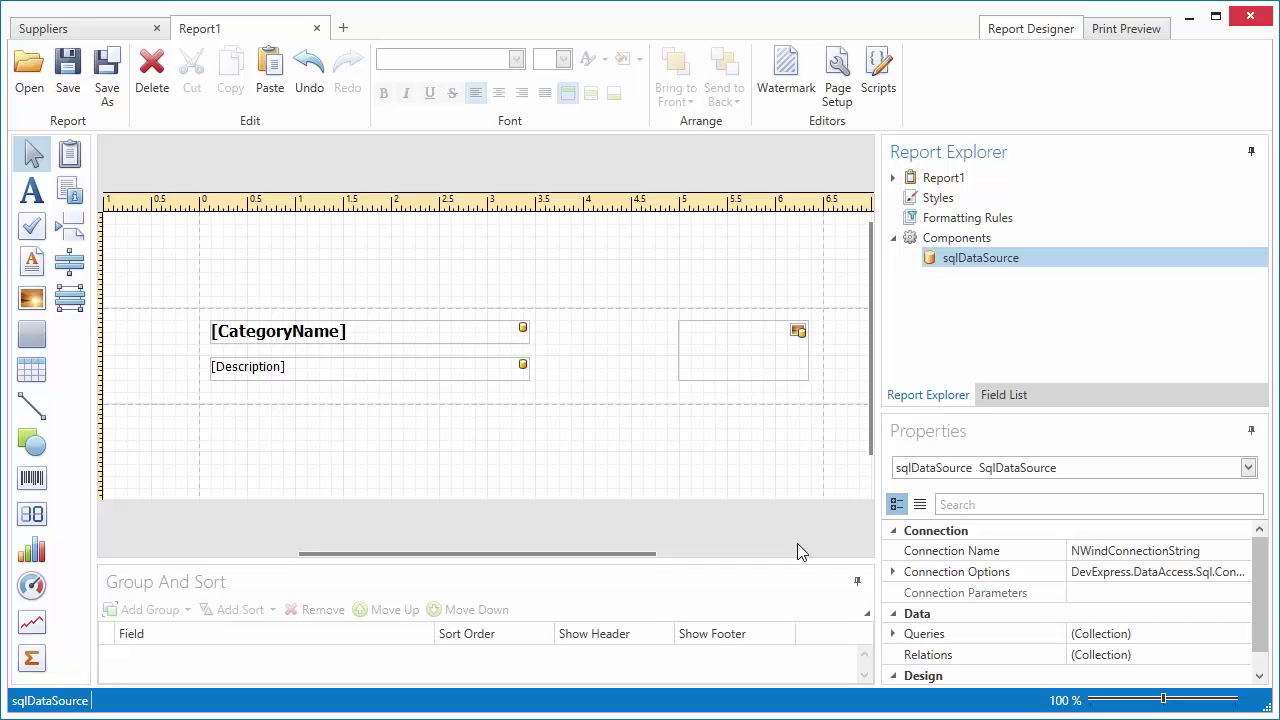
# Step: Create a relation joining Categories.CategoryID to Products.CategoryID as master and detail
pyautogui.rightClick(942, 280)
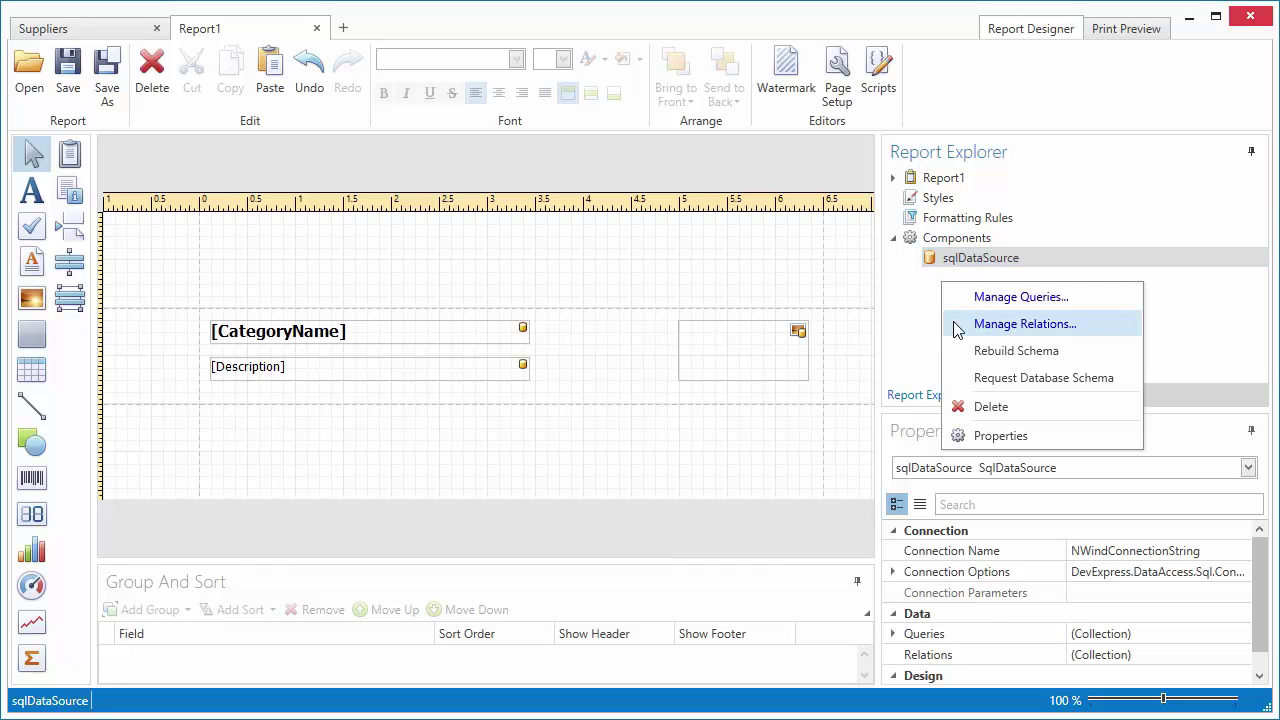
pyautogui.click(1000, 324)
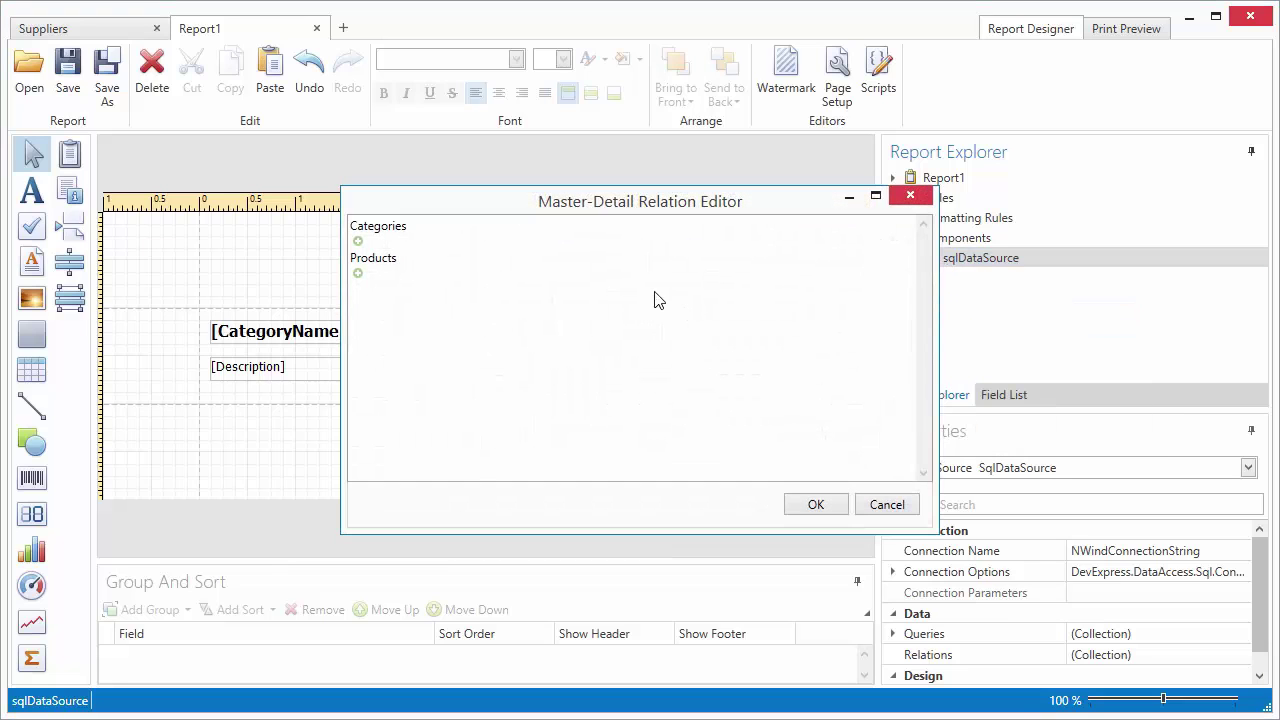
pyautogui.moveTo(380, 257)
pyautogui.mouseDown()
pyautogui.moveTo(356, 240)
pyautogui.moveTo(370, 260)
pyautogui.mouseUp()
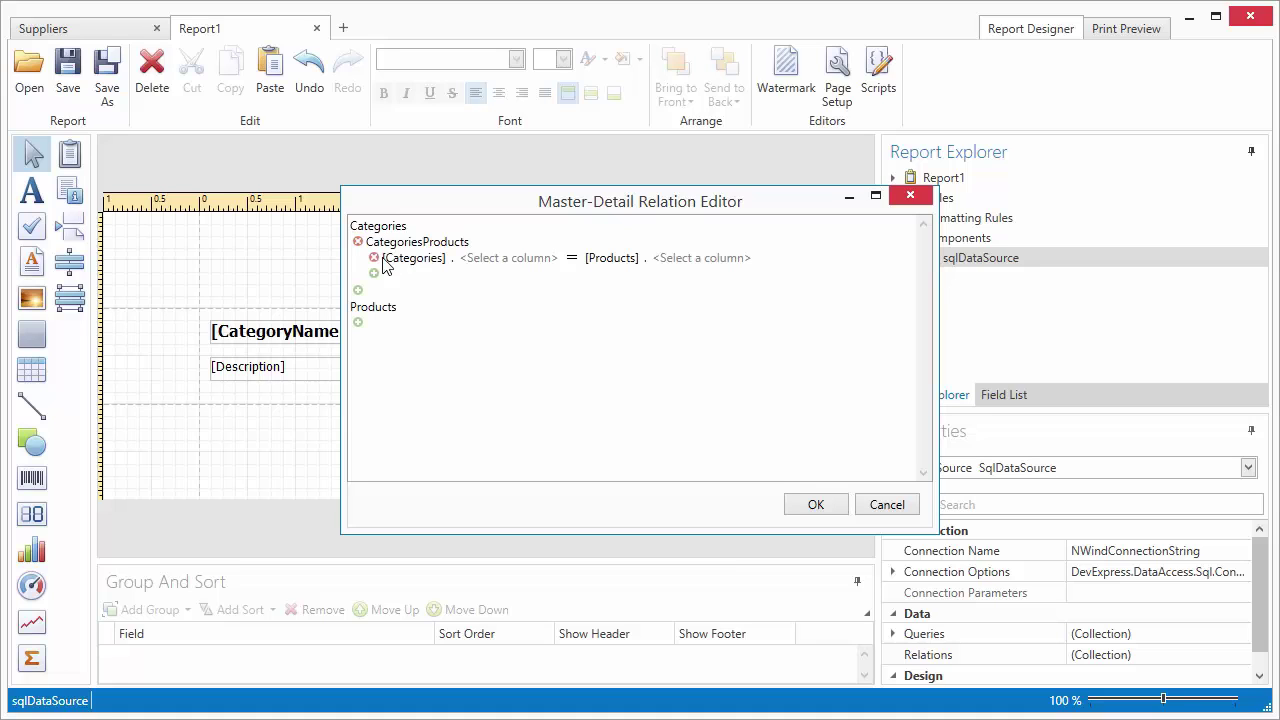
pyautogui.click(501, 262)
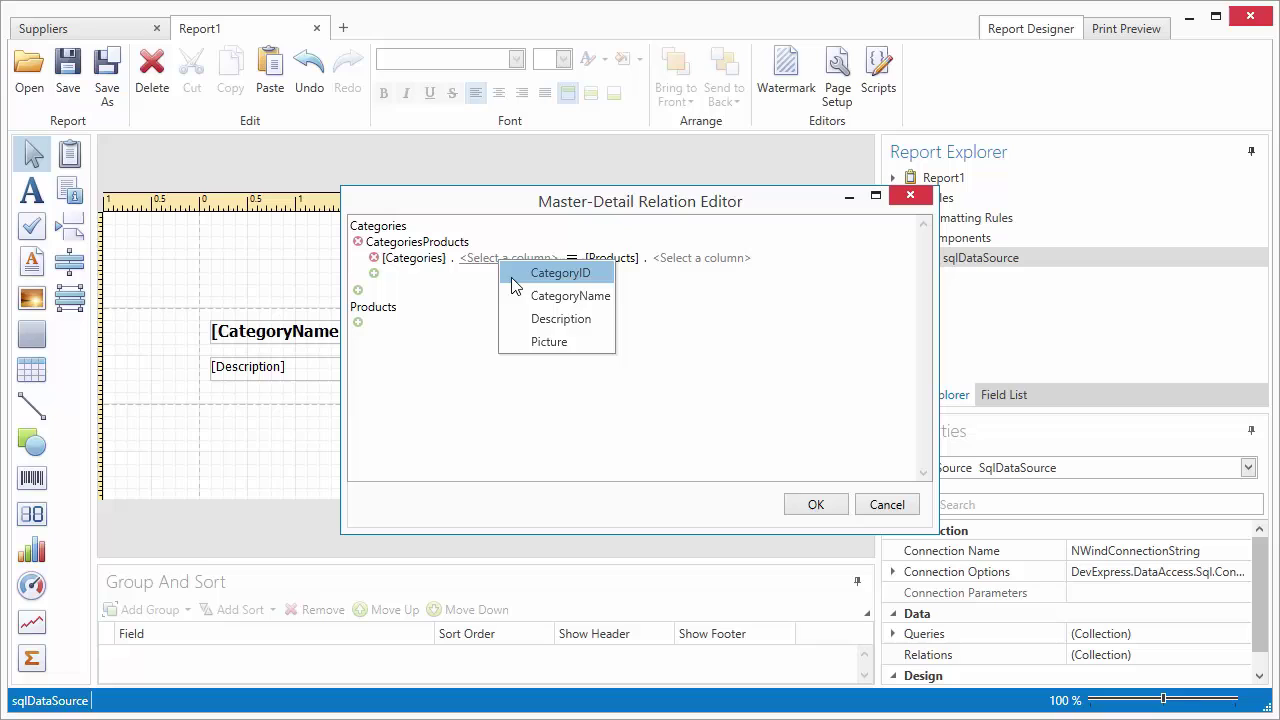
pyautogui.click(512, 275)
pyautogui.click(660, 259)
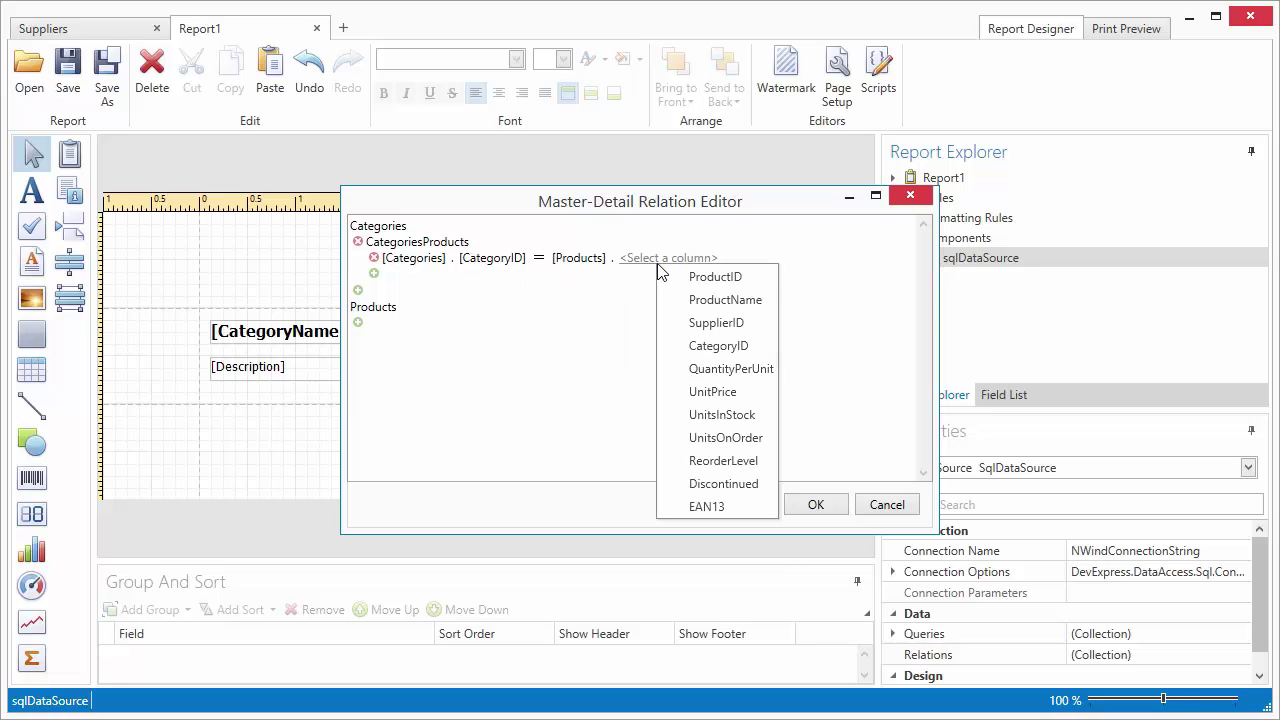
pyautogui.click(675, 346)
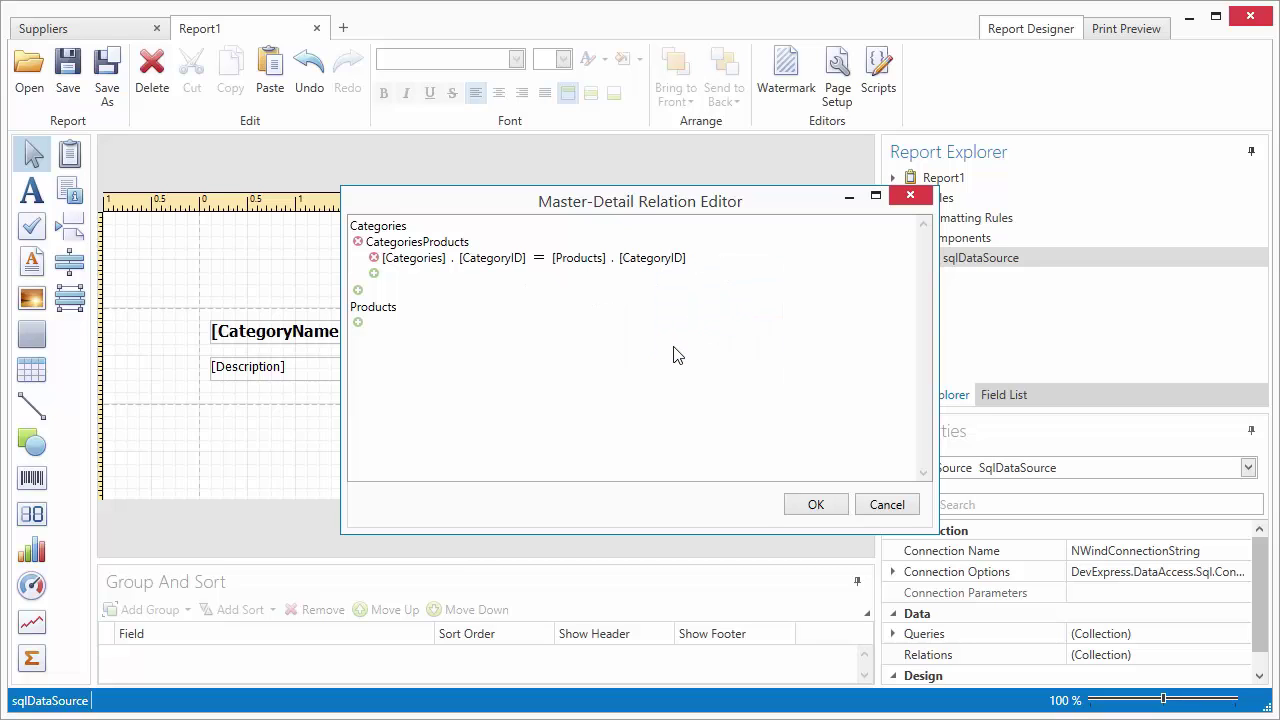
pyautogui.click(797, 505)
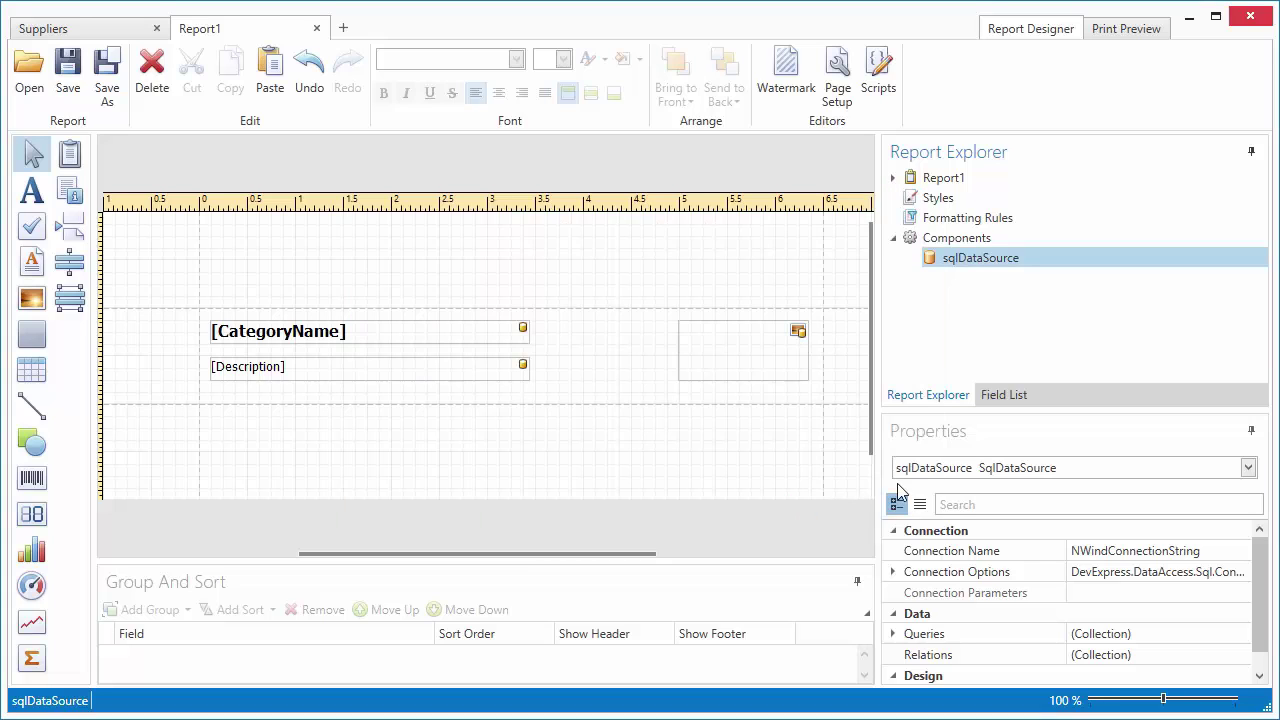
# Step: Inspect the CategoriesProducts relation and its product fields in the Field List
pyautogui.click(985, 400)
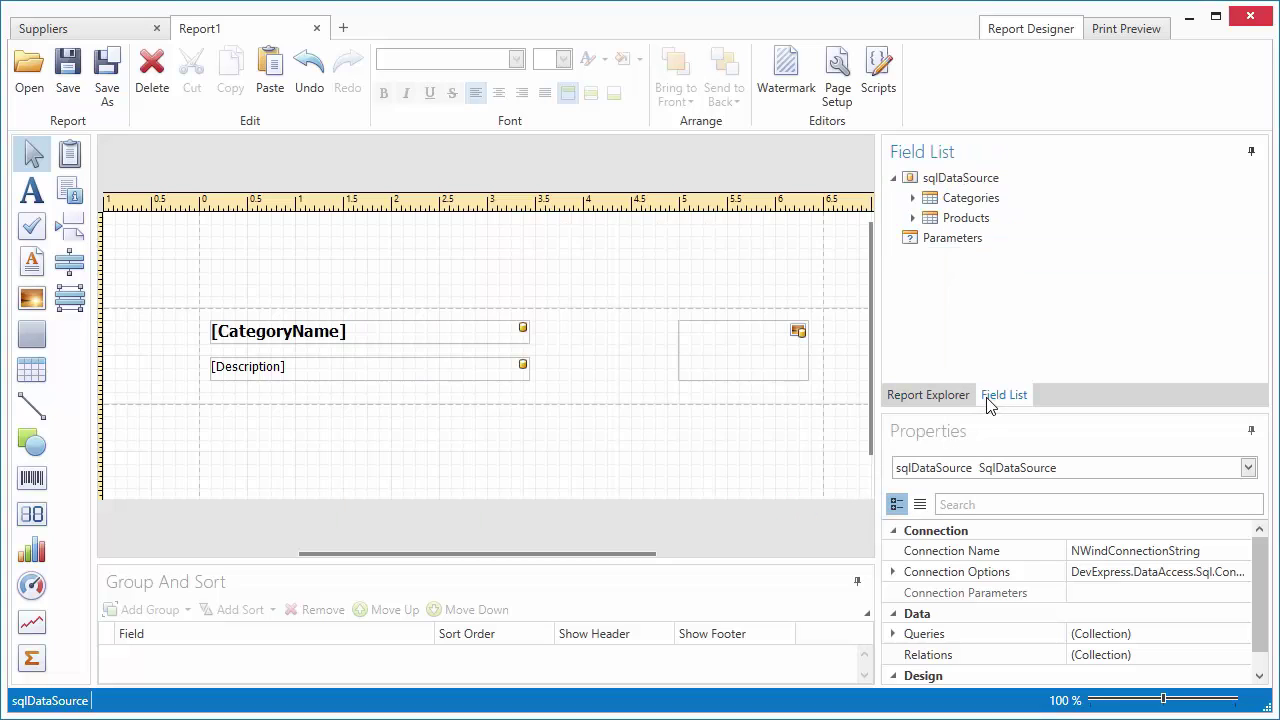
pyautogui.click(913, 198)
pyautogui.click(1058, 232)
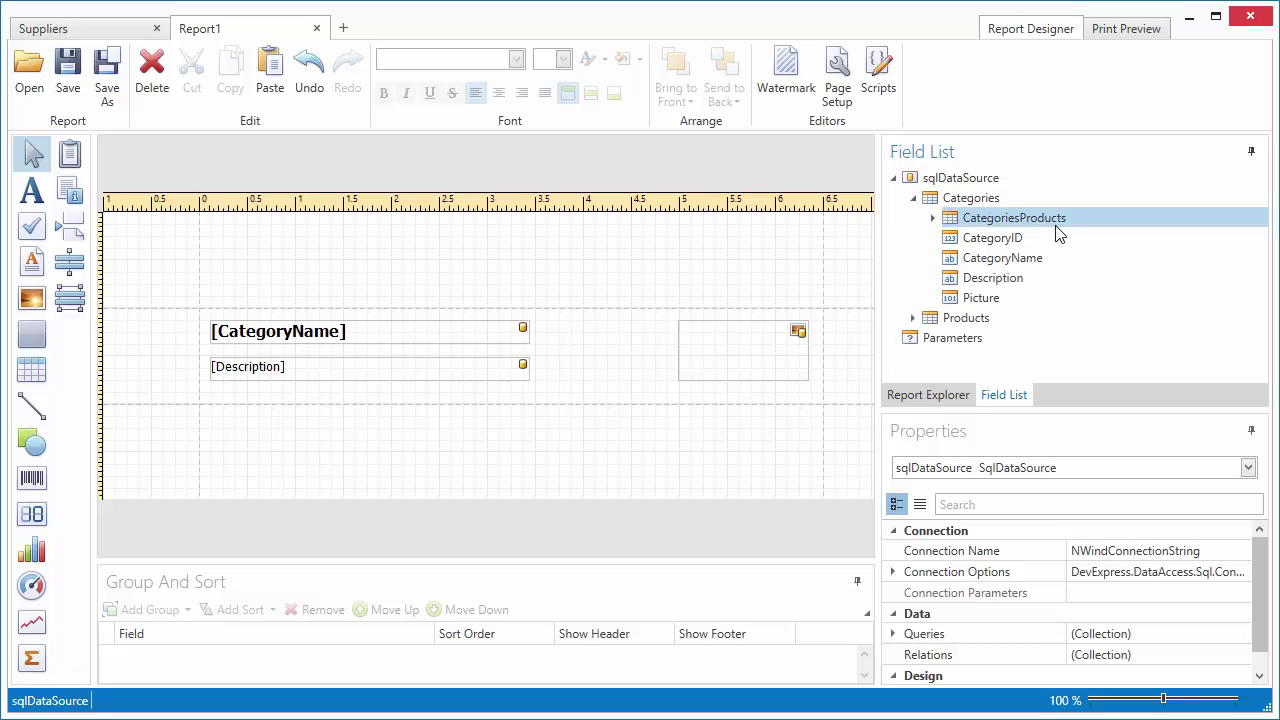
pyautogui.click(933, 218)
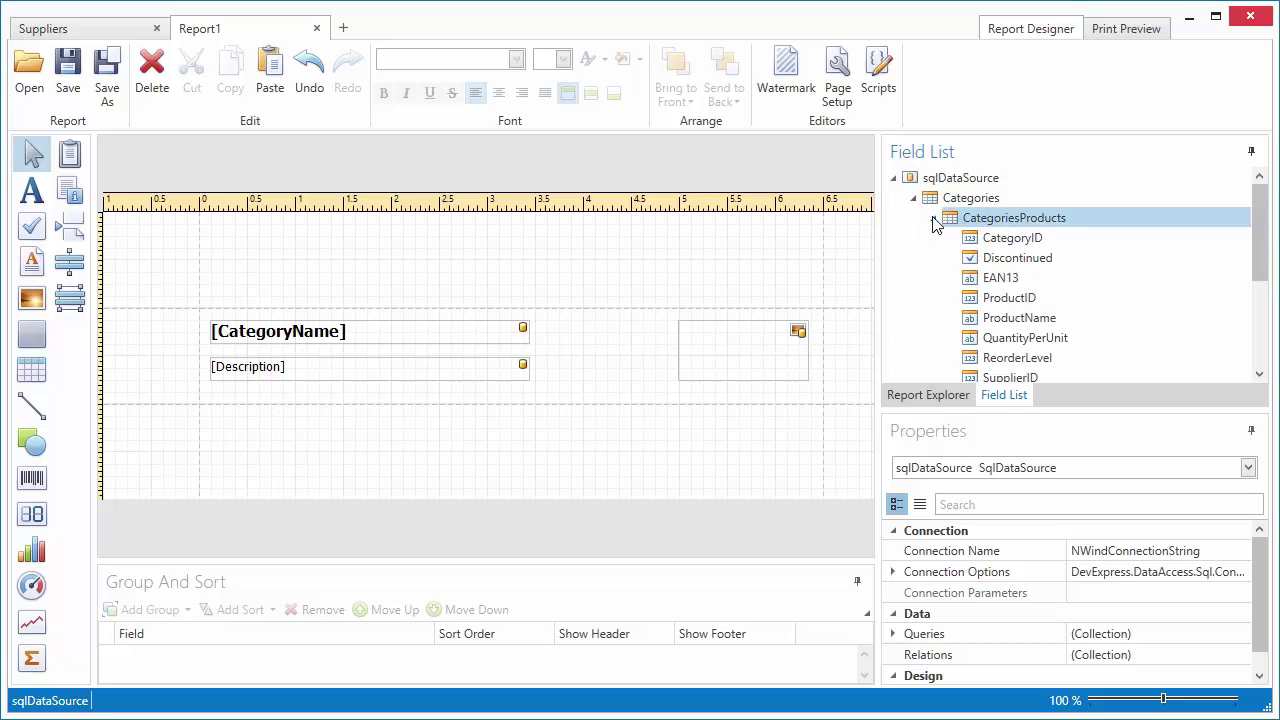
pyautogui.click(933, 218)
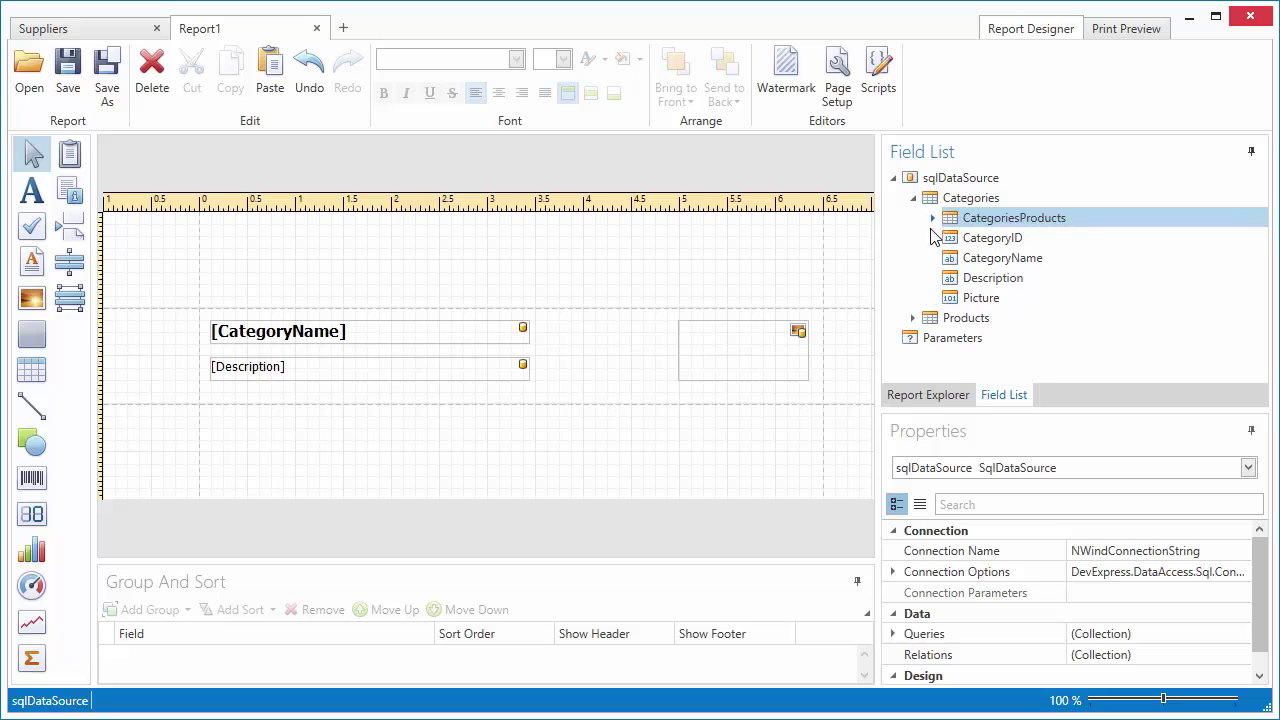
# Step: Insert a detail report bound to CategoriesProducts under the Detail band and scroll to it
pyautogui.click(180, 372)
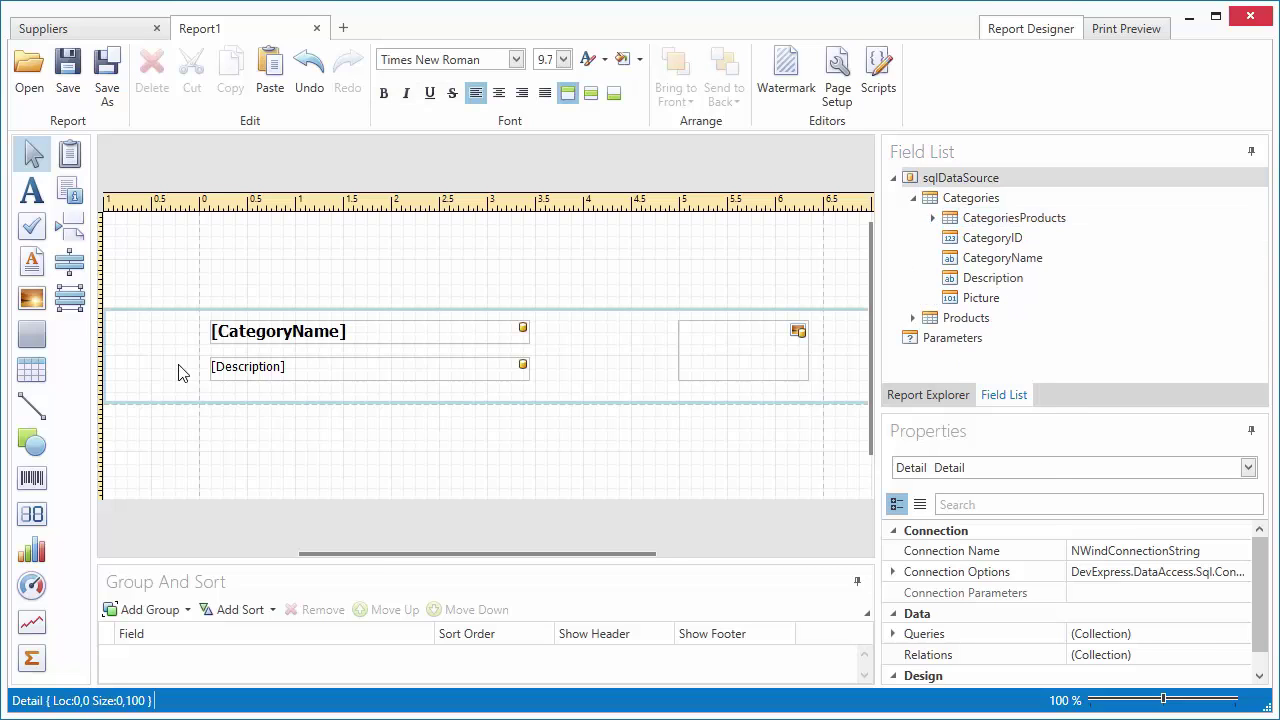
pyautogui.rightClick(180, 372)
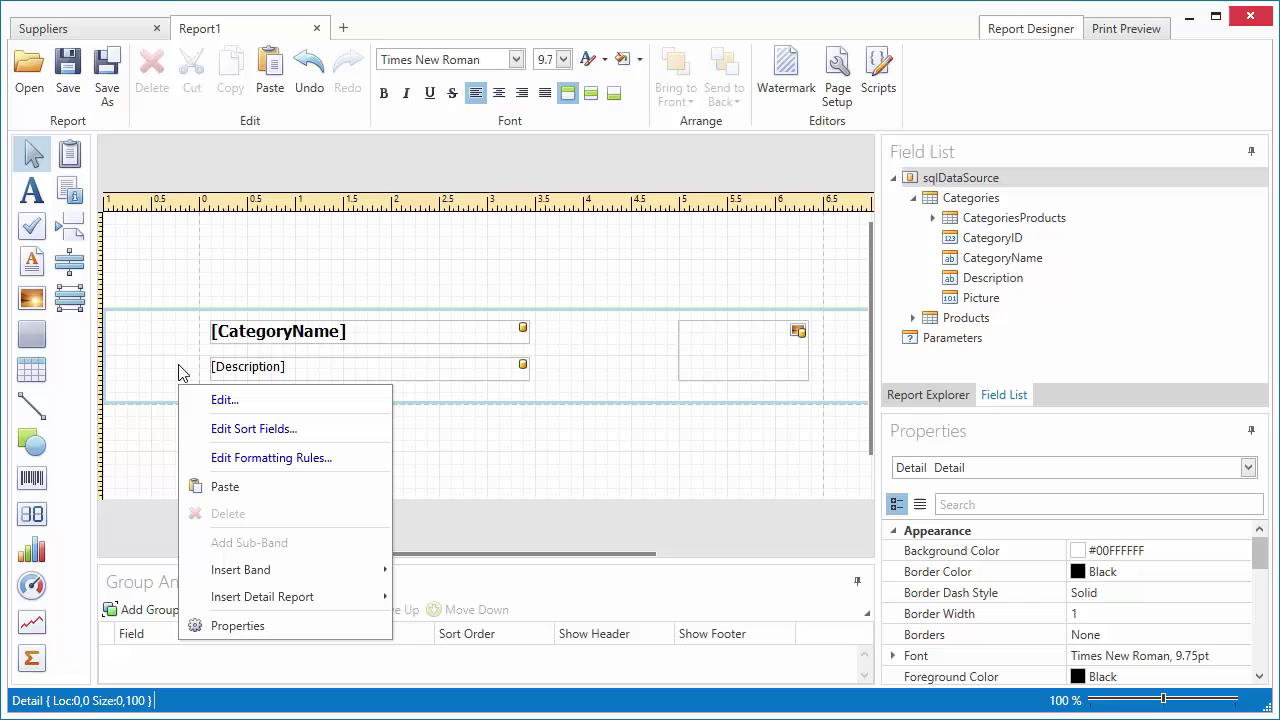
pyautogui.moveTo(273, 597)
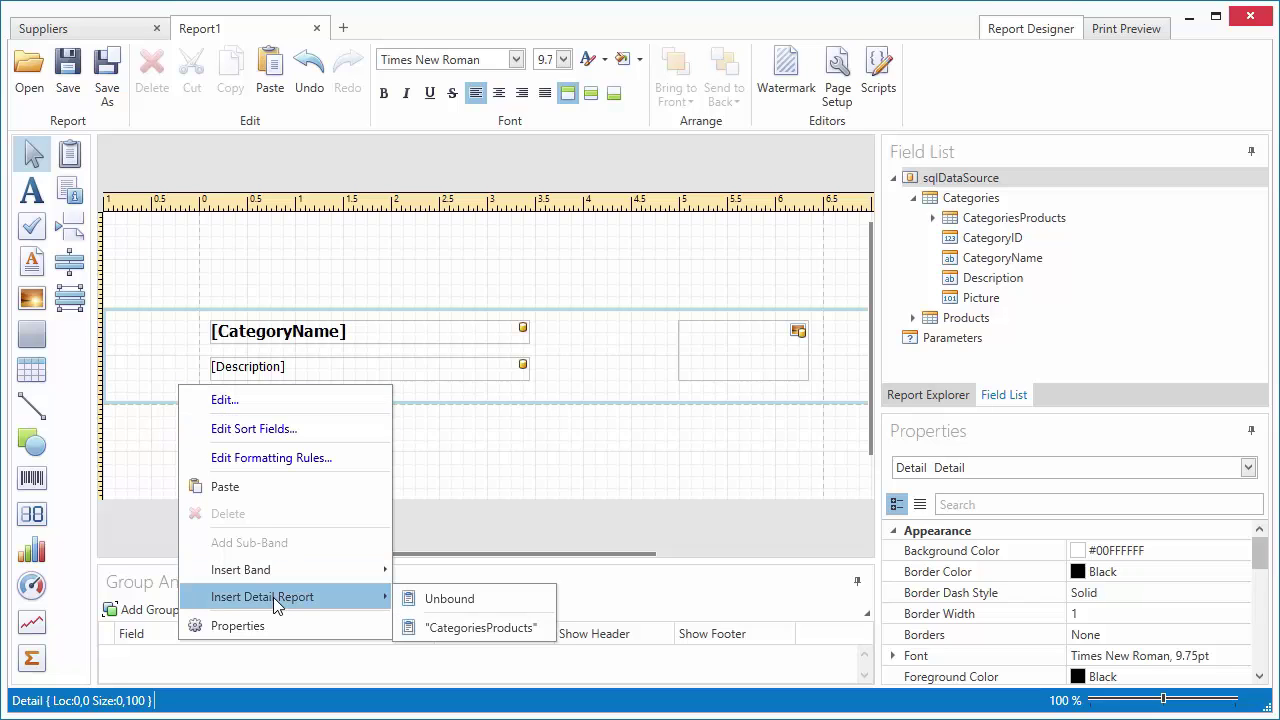
pyautogui.click(547, 632)
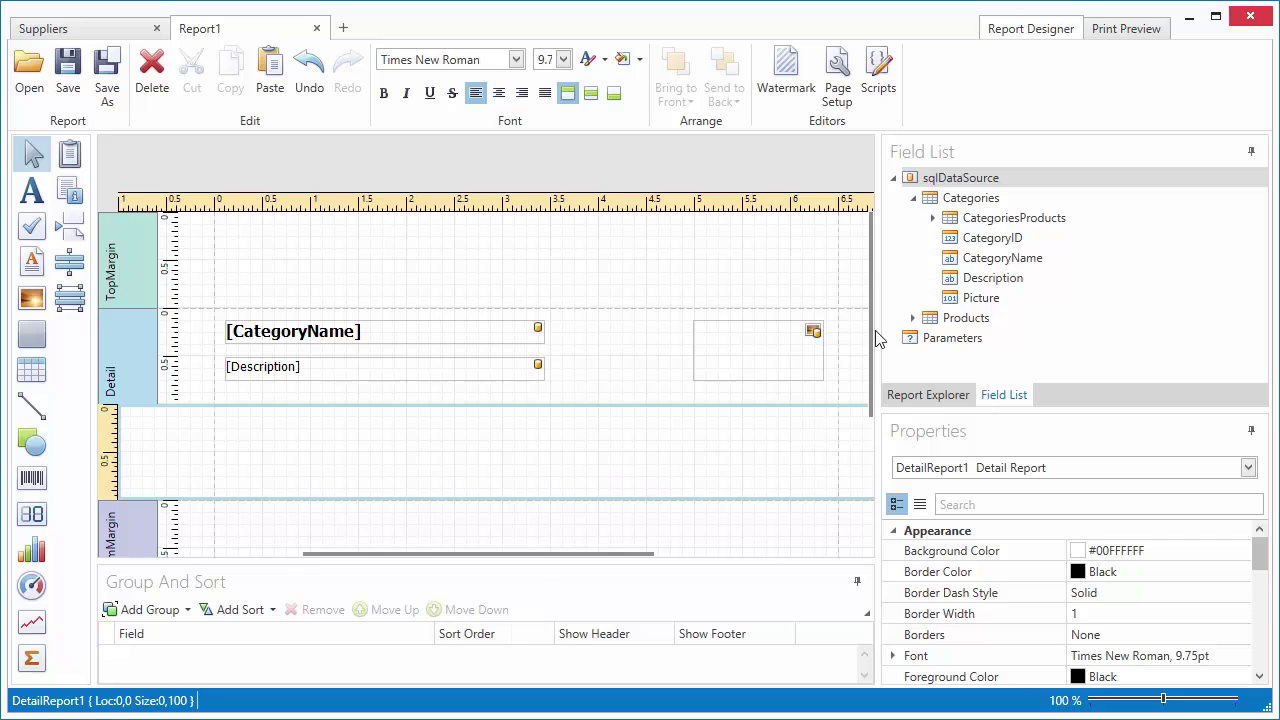
pyautogui.moveTo(867, 337); pyautogui.dragTo(867, 362)
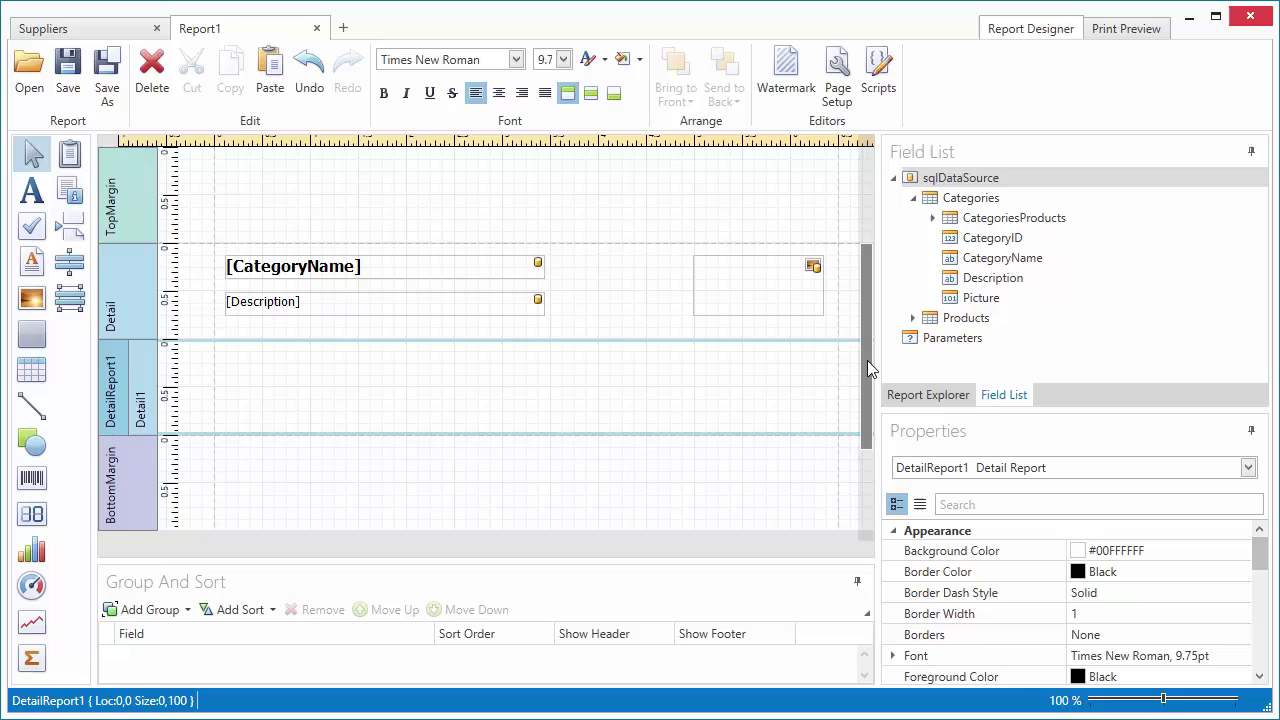
# Step: Drag ProductName, UnitPrice and UnitsOnOrder into one Detail1 row, then shrink the band to fit
pyautogui.click(932, 218)
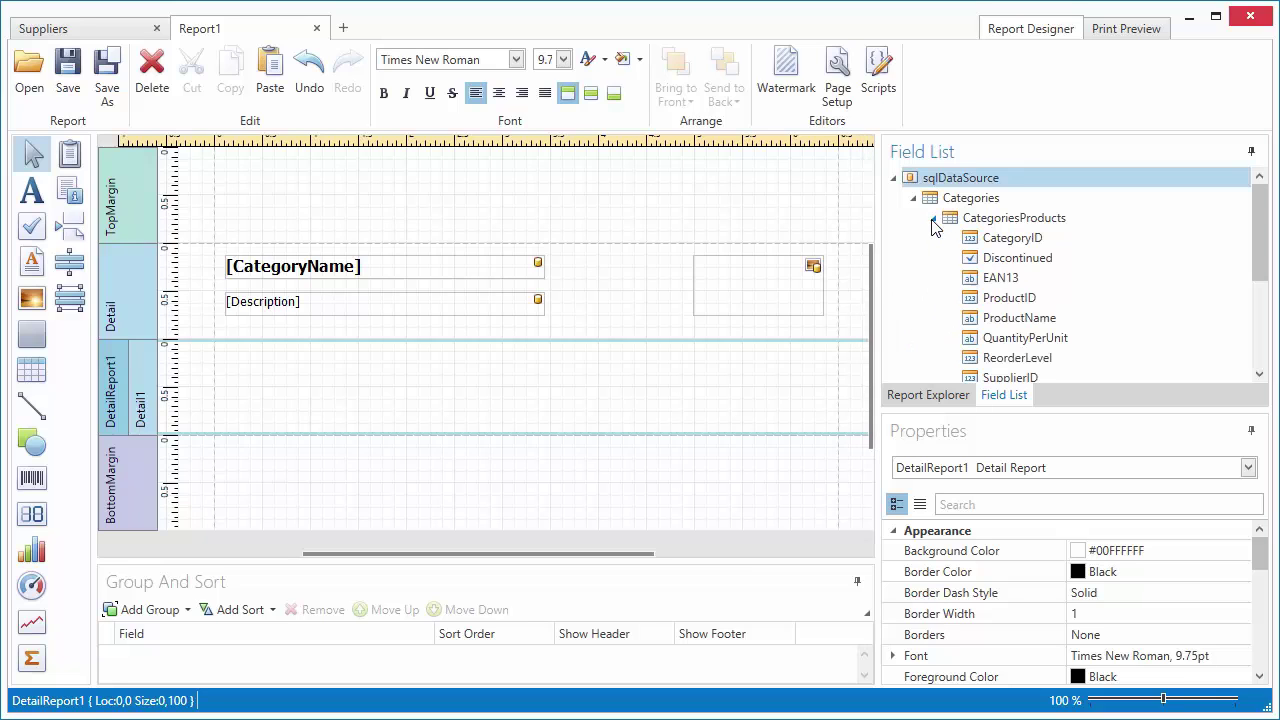
pyautogui.moveTo(1258, 245); pyautogui.dragTo(1258, 285)
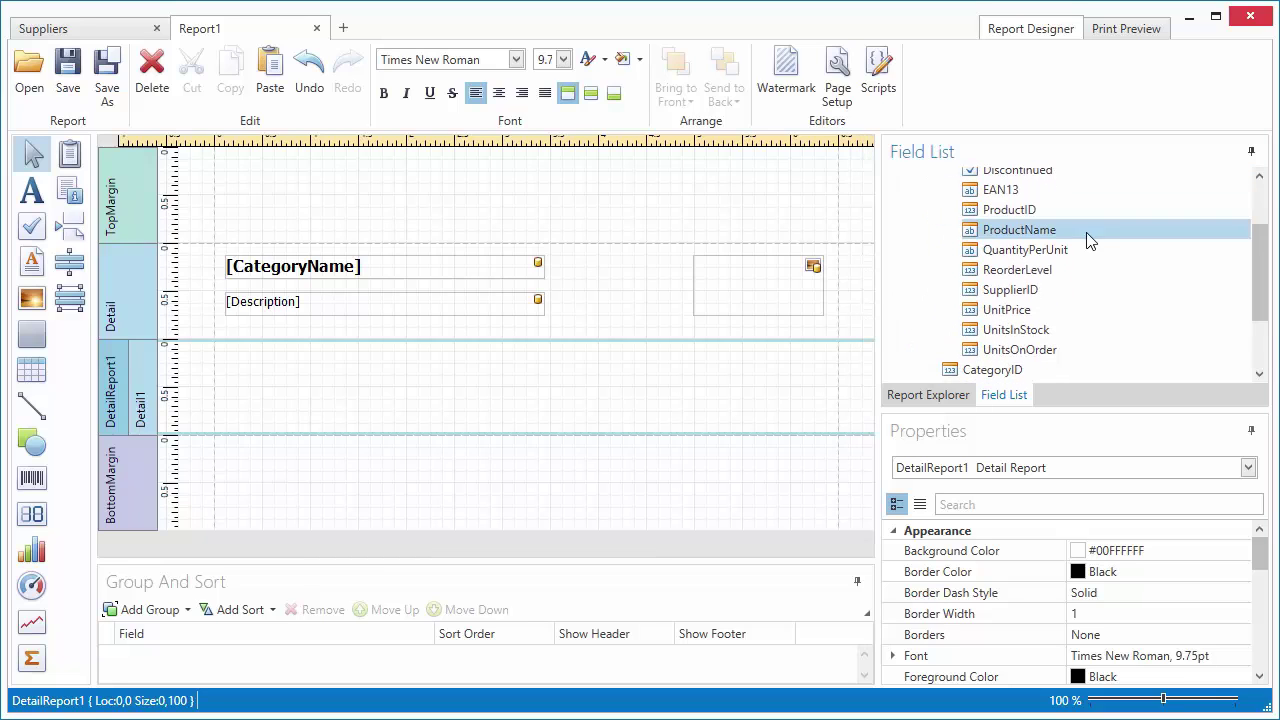
pyautogui.moveTo(1085, 232); pyautogui.dragTo(450, 350)
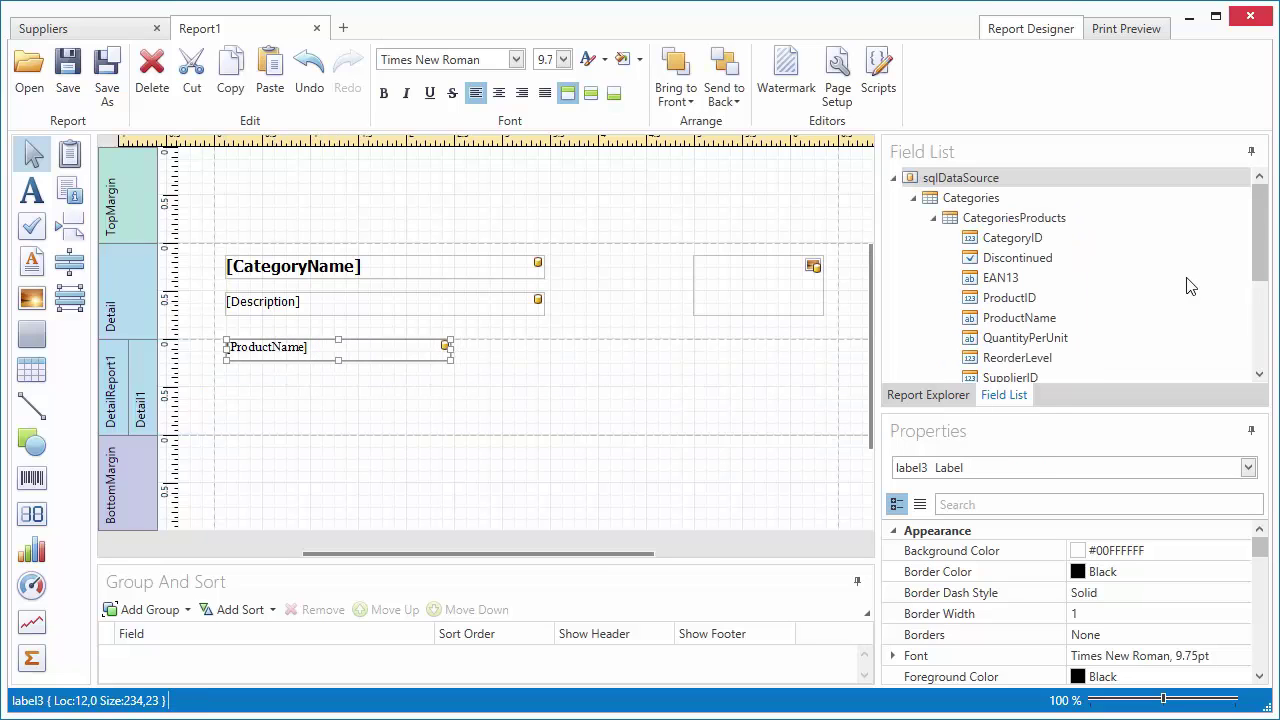
pyautogui.moveTo(1258, 265); pyautogui.dragTo(1258, 325)
pyautogui.moveTo(1030, 268); pyautogui.dragTo(605, 350)
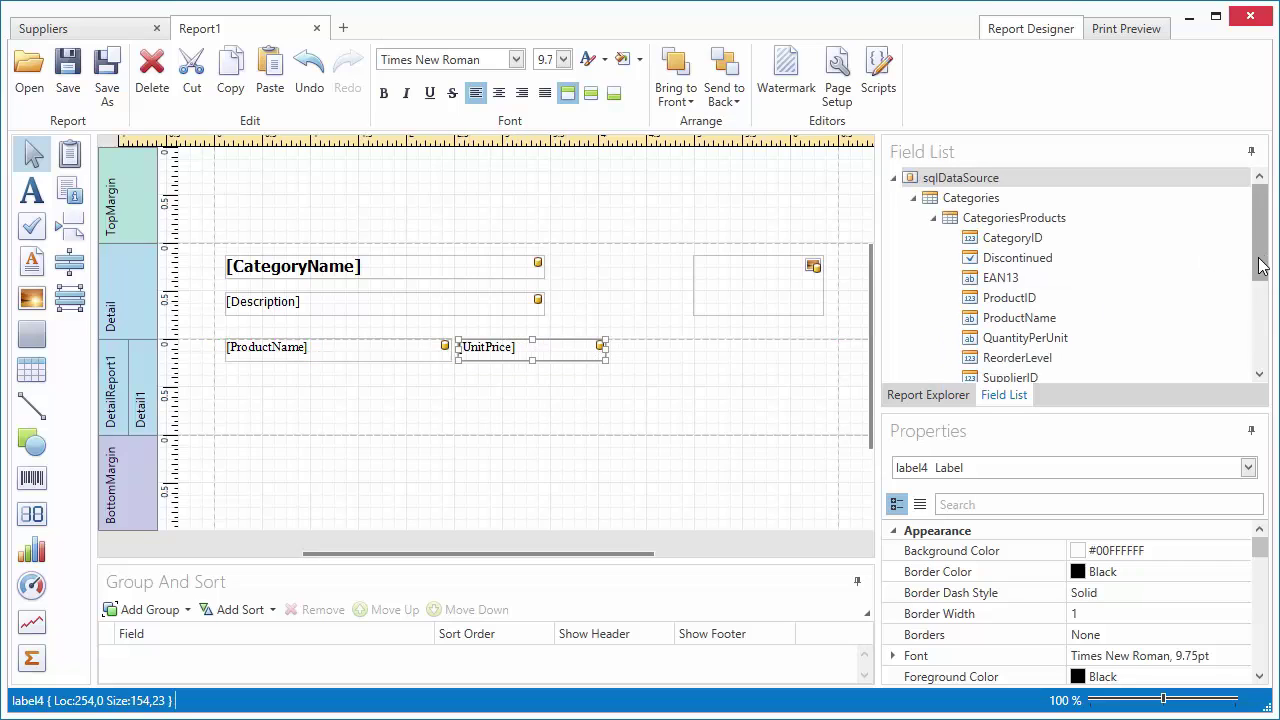
pyautogui.moveTo(1260, 265); pyautogui.dragTo(1260, 325)
pyautogui.moveTo(1096, 299); pyautogui.dragTo(762, 351)
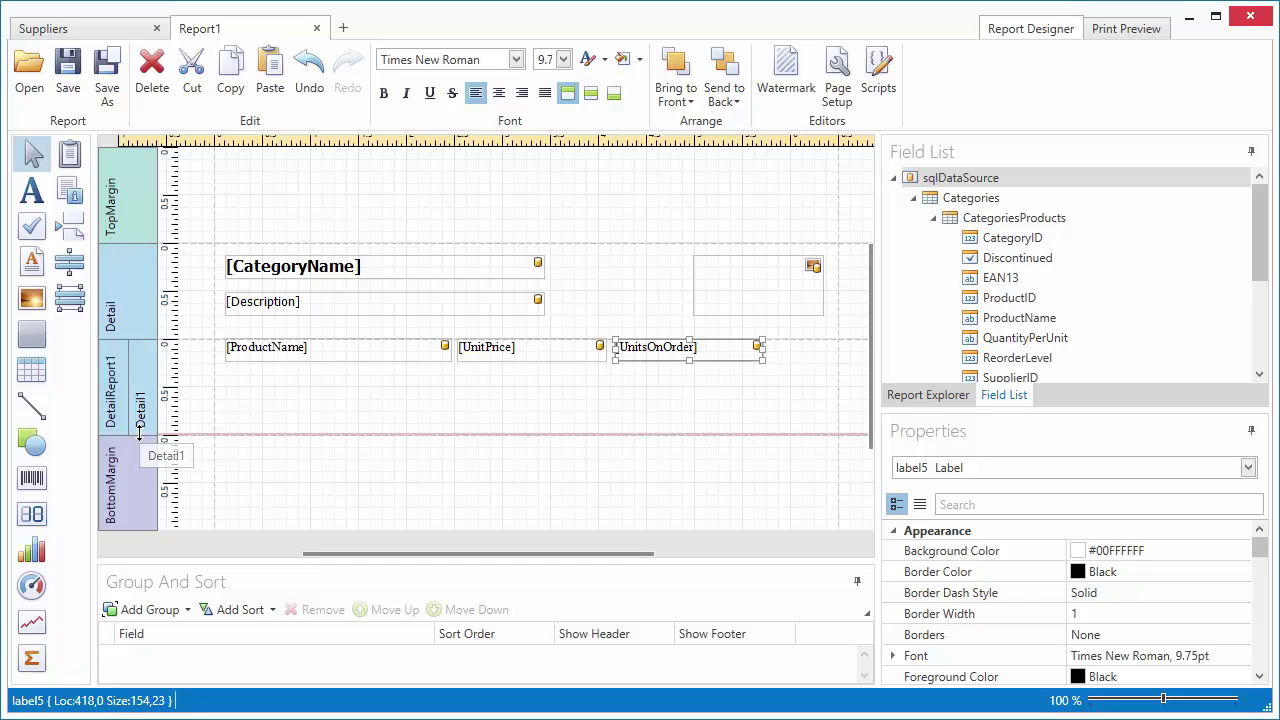
pyautogui.moveTo(140, 433); pyautogui.dragTo(147, 362)
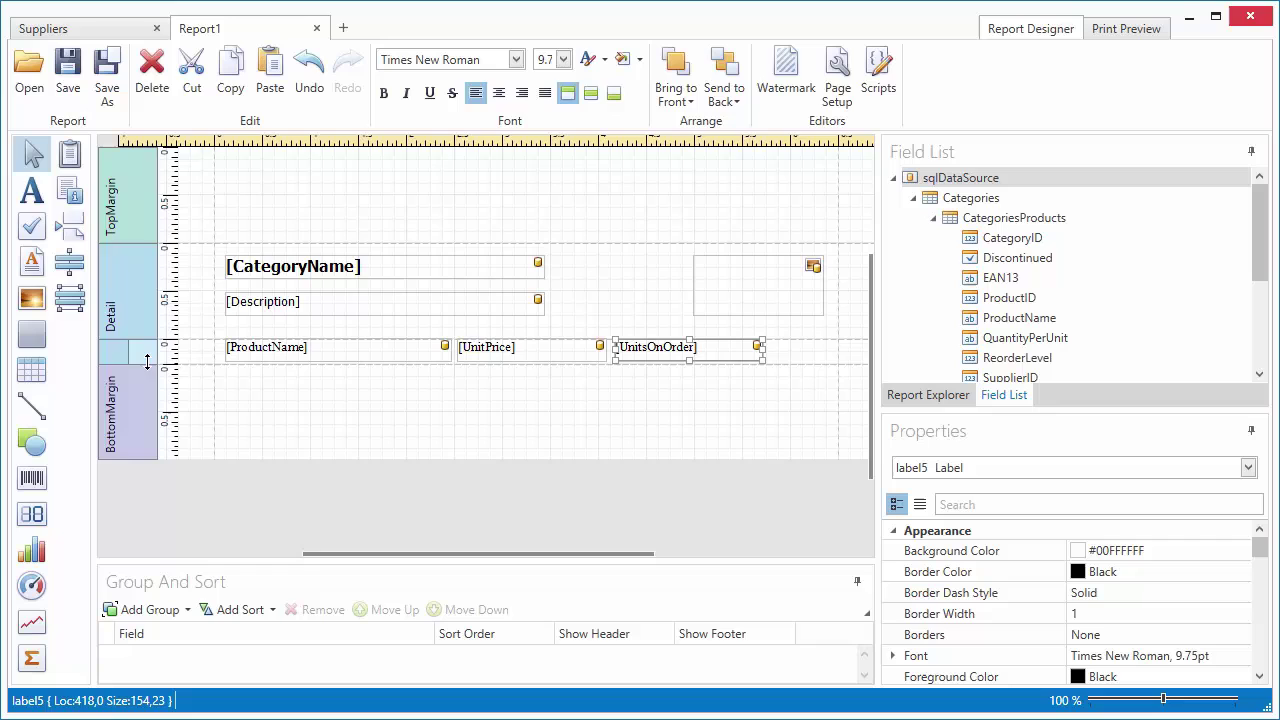
# Step: Right-align the UnitPrice and UnitsOnOrder fields
pyautogui.keyDown('shift'); pyautogui.click(557, 361); pyautogui.keyUp('shift')
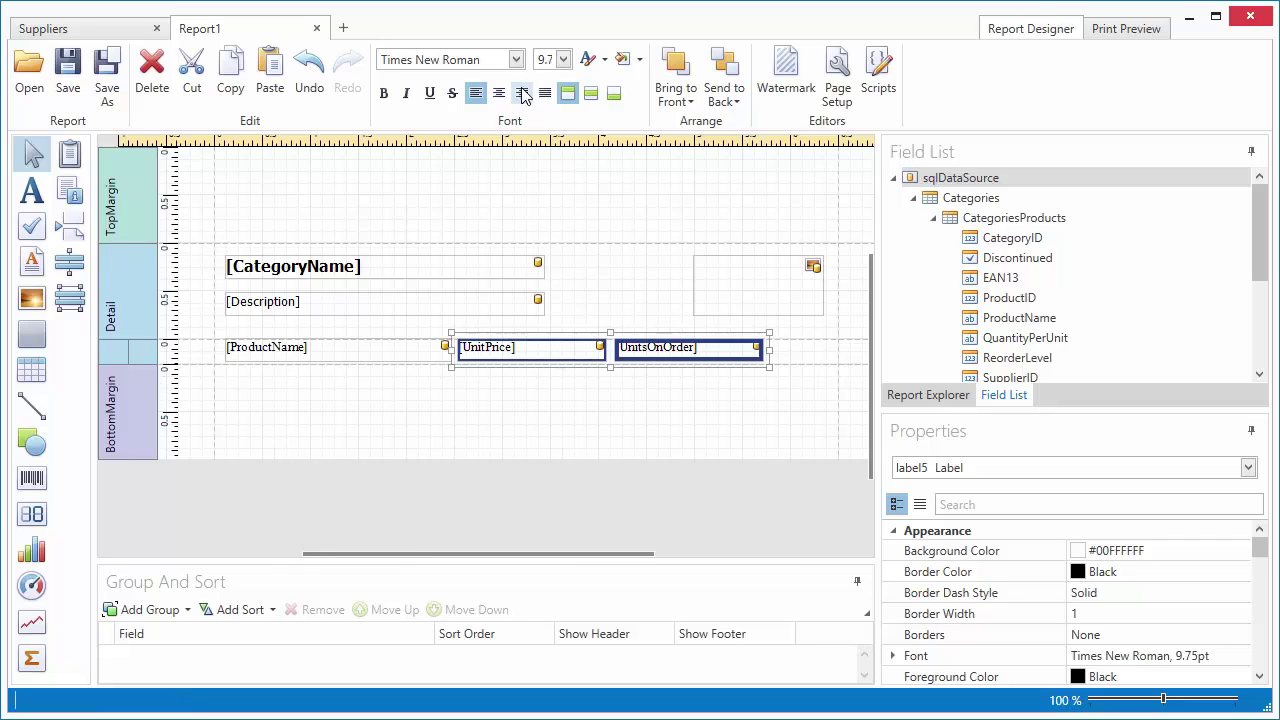
pyautogui.click(522, 94)
pyautogui.click(550, 392)
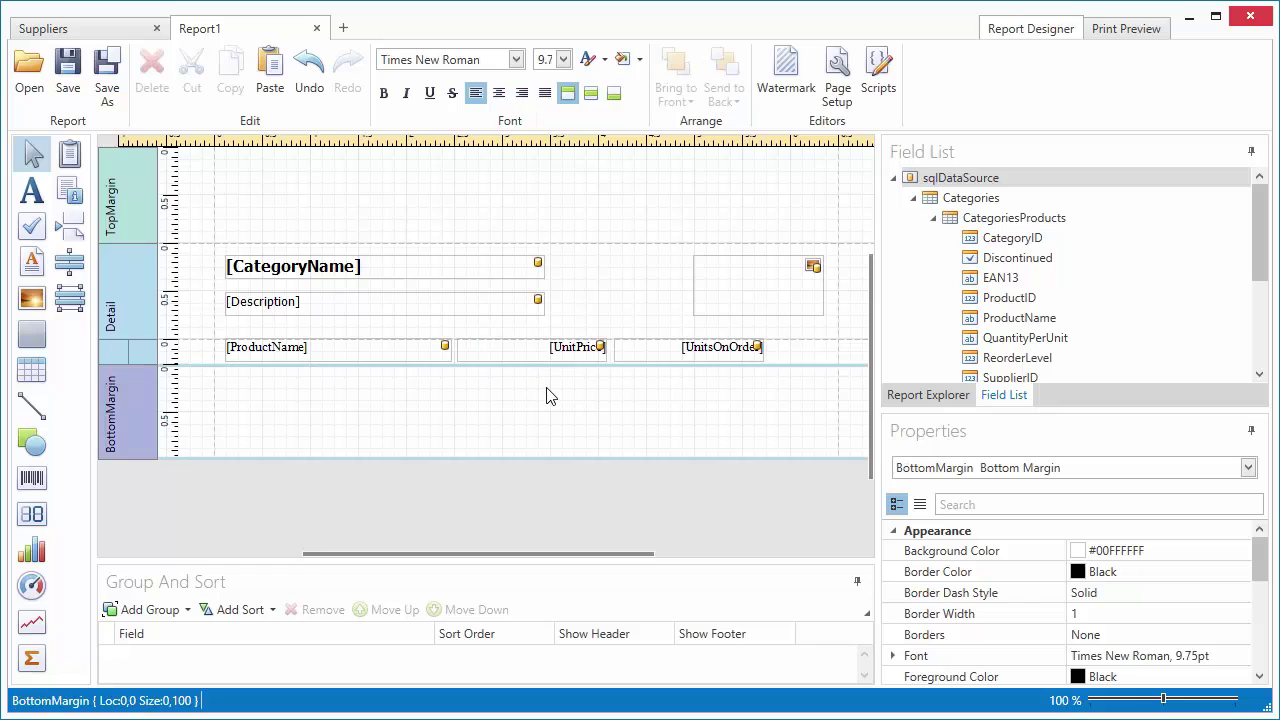
# Step: Give UnitPrice the $0.00 currency format string {0:$0.00}
pyautogui.click(521, 353)
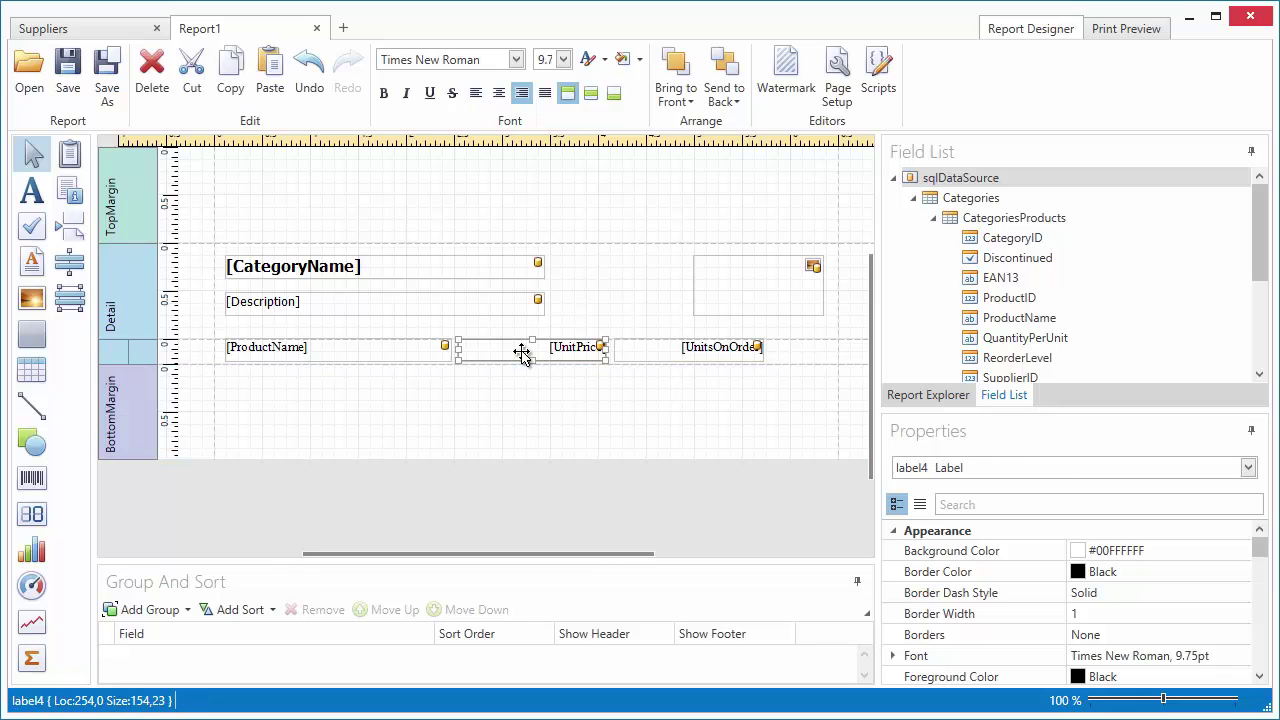
pyautogui.rightClick(521, 353)
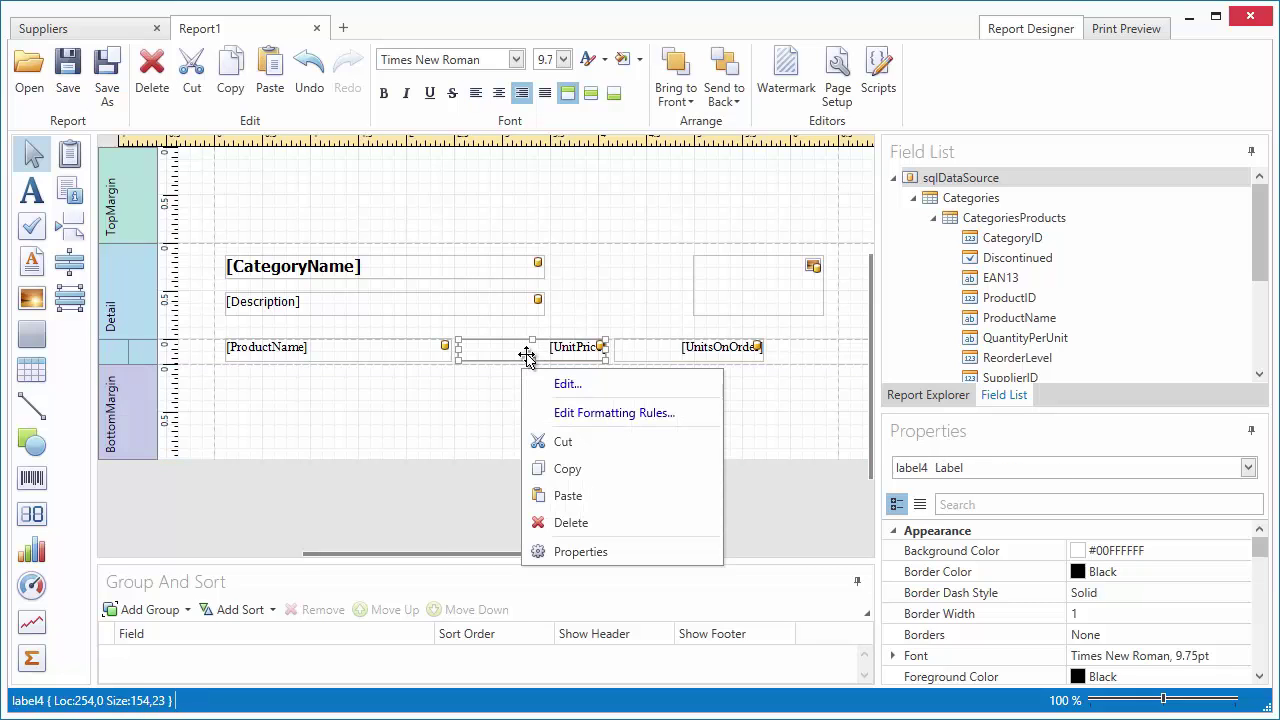
pyautogui.click(591, 391)
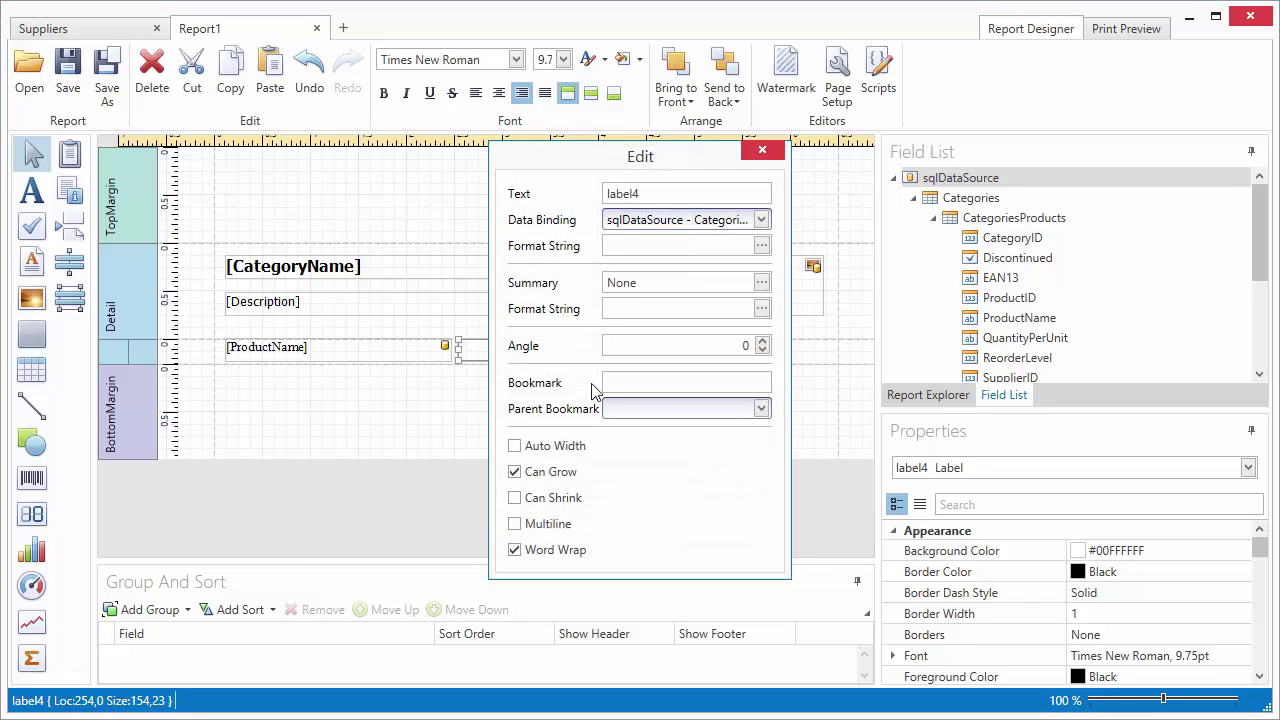
pyautogui.click(762, 246)
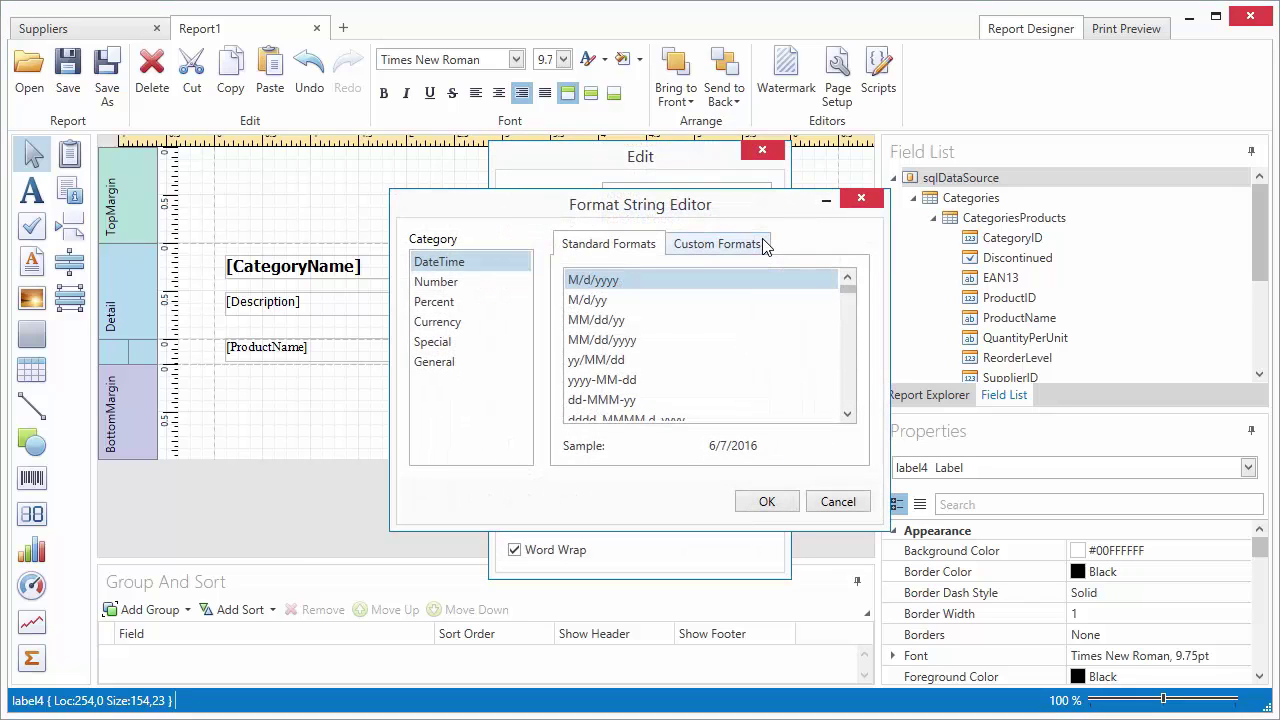
pyautogui.click(496, 324)
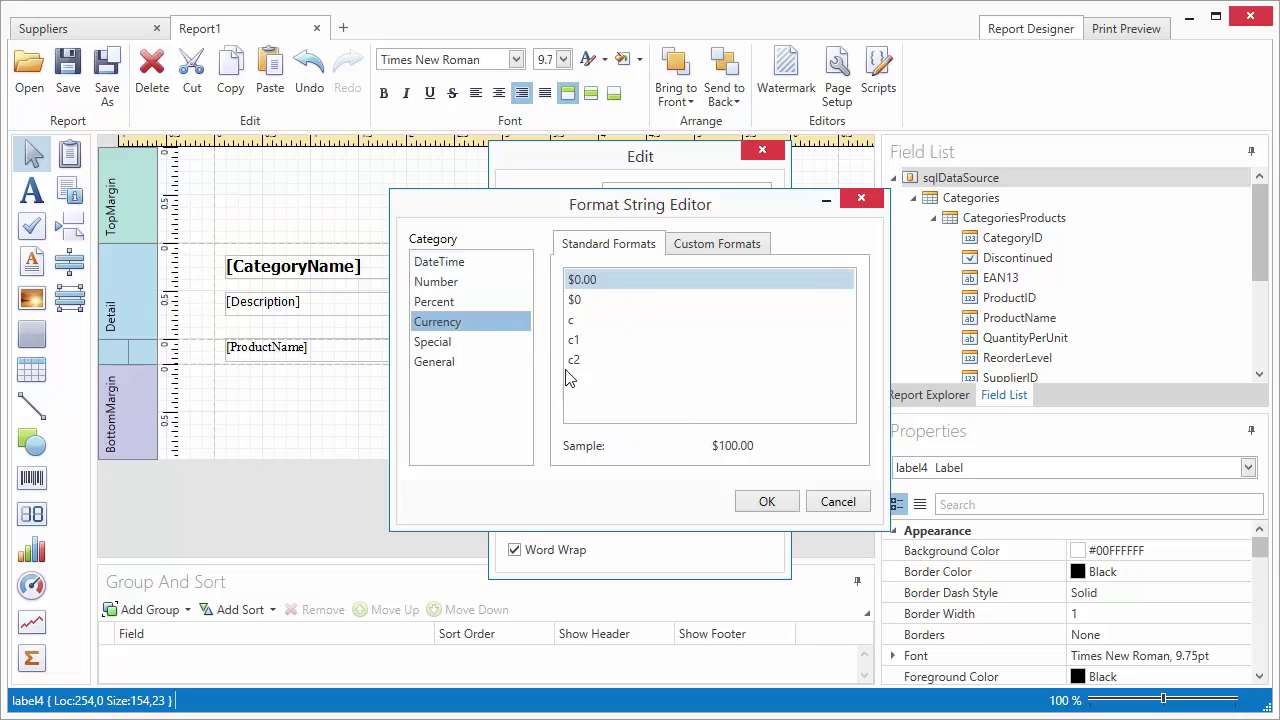
pyautogui.click(790, 503)
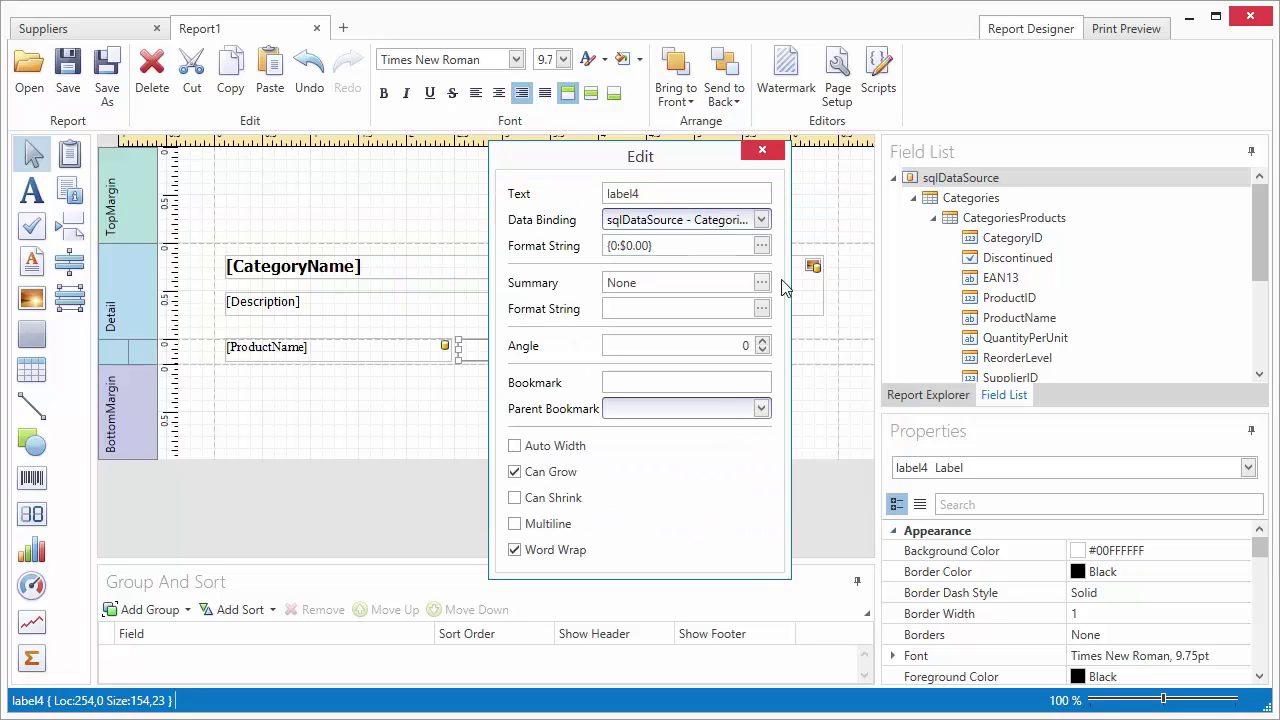
pyautogui.click(760, 158)
pyautogui.click(613, 280)
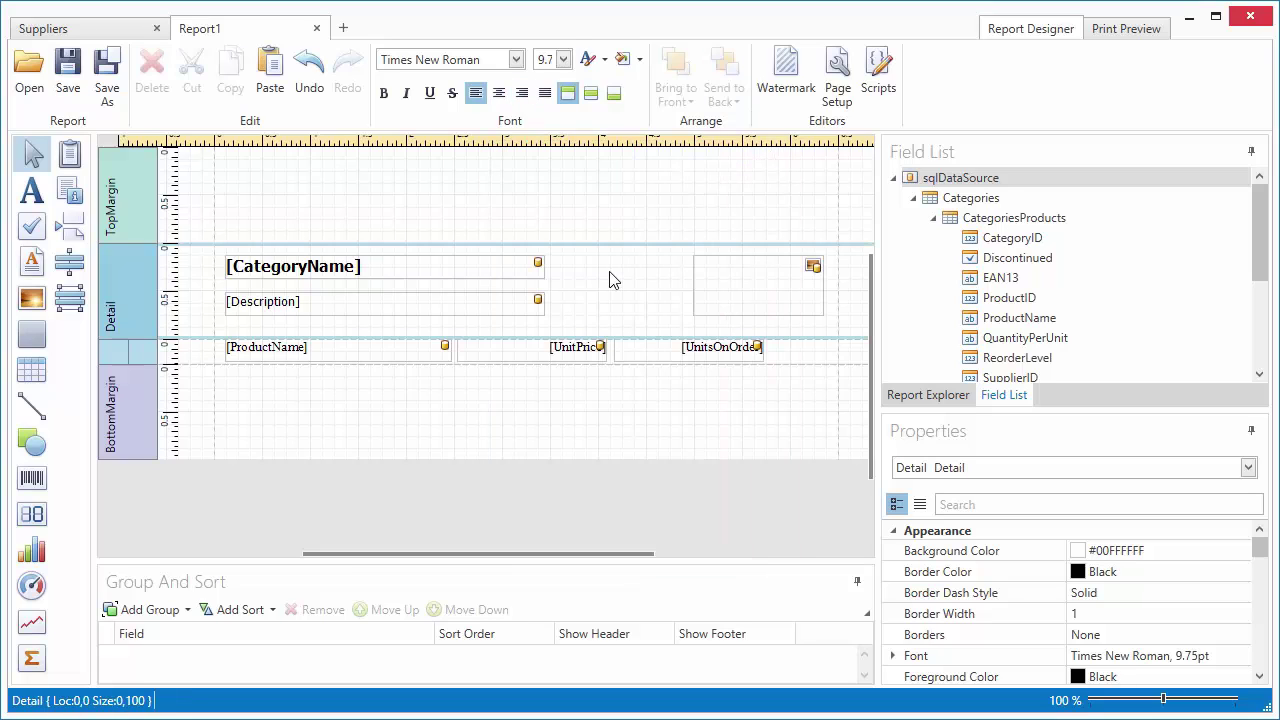
pyautogui.rightClick(613, 280)
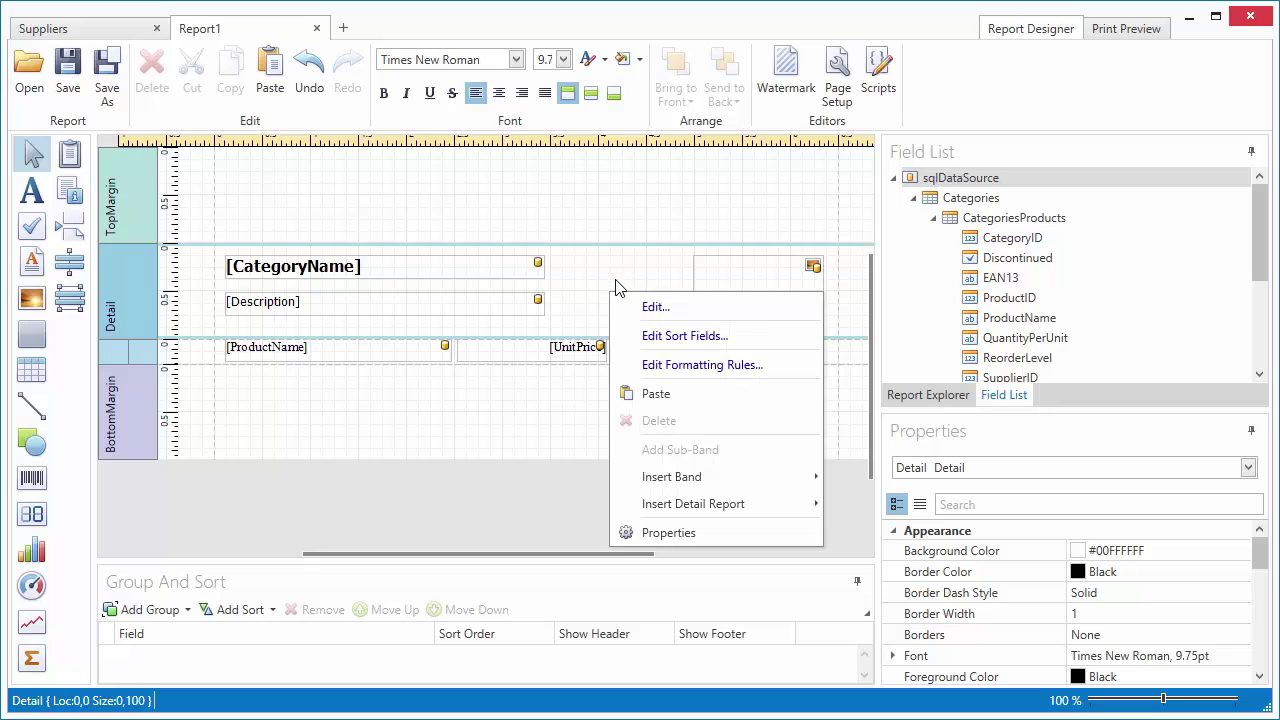
pyautogui.click(622, 307)
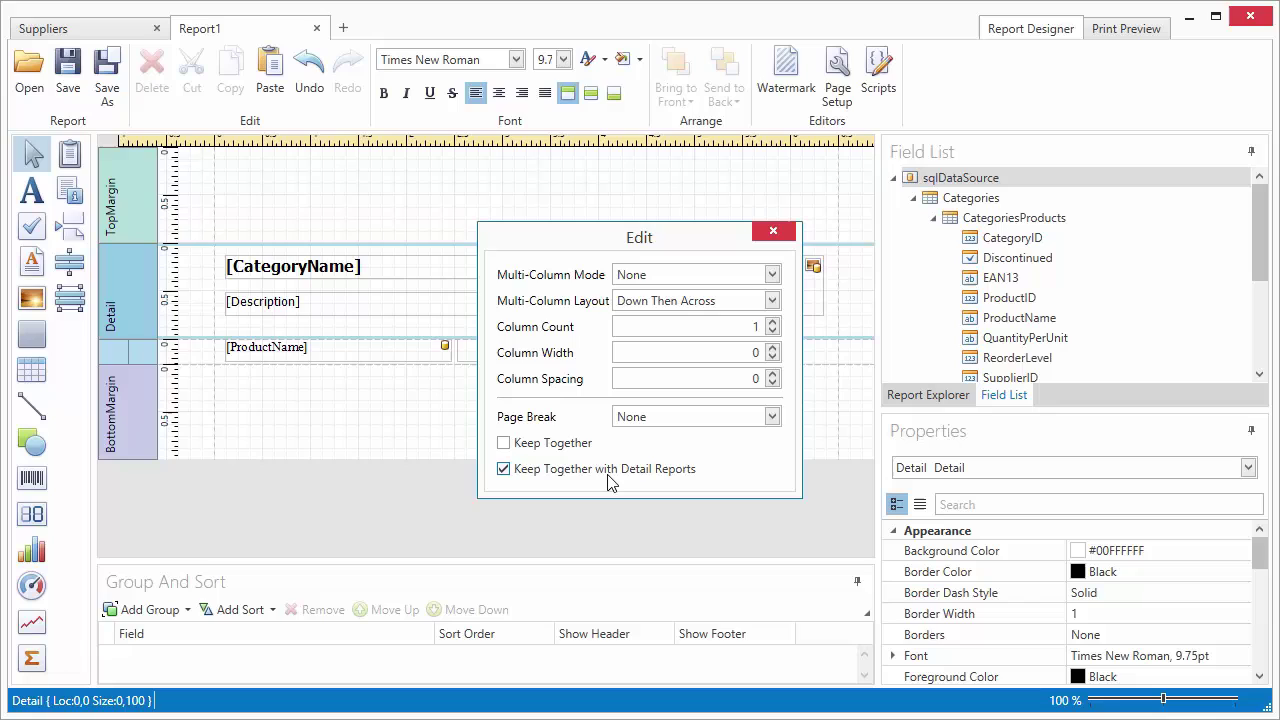
pyautogui.click(773, 233)
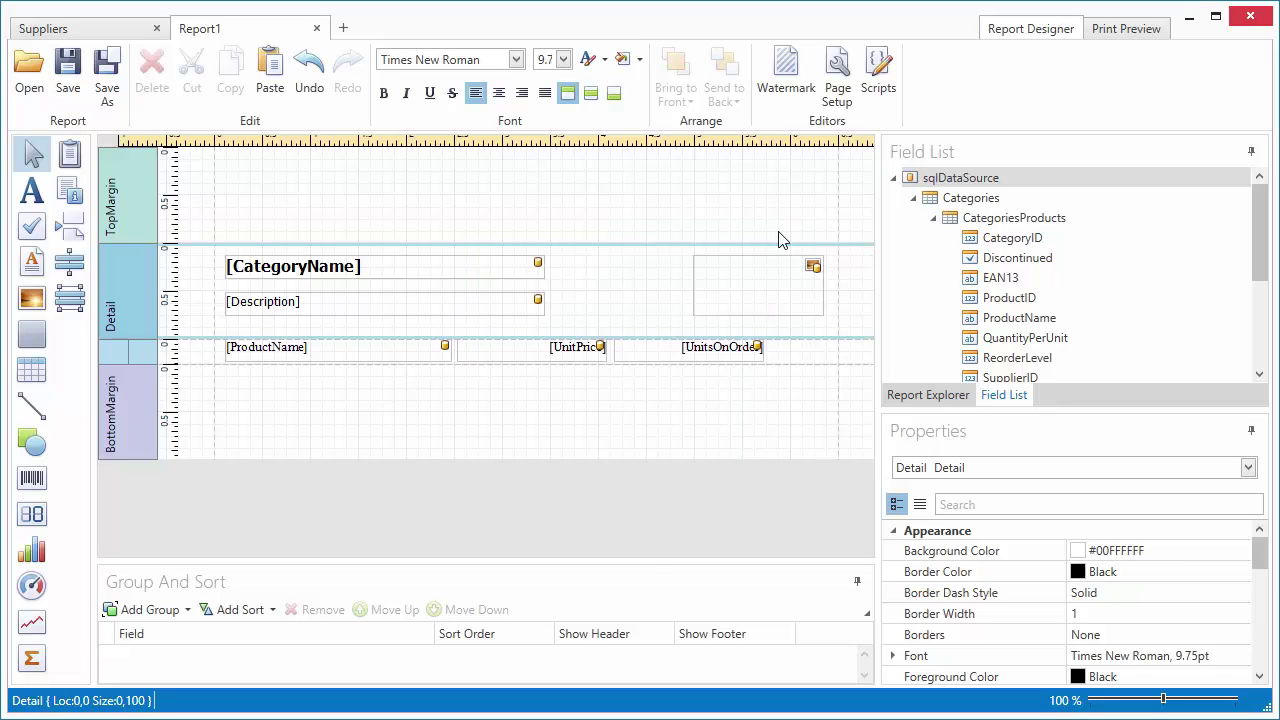
pyautogui.click(1106, 40)
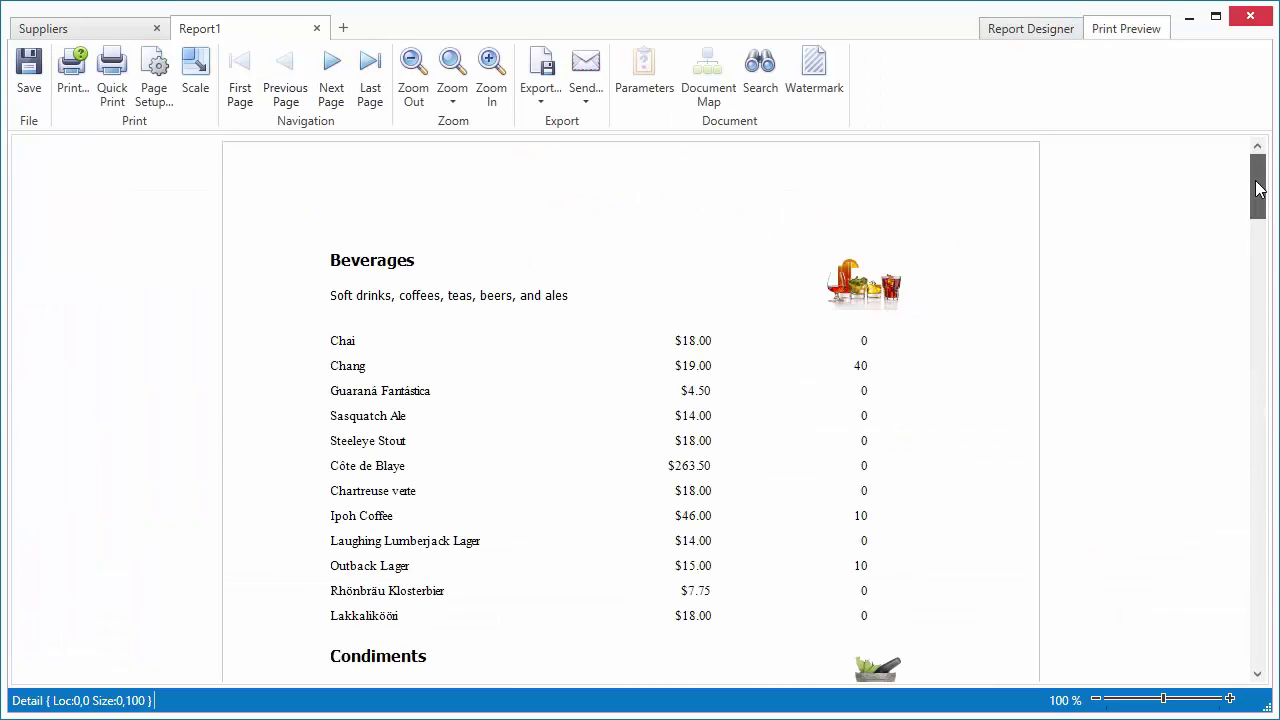
pyautogui.moveTo(1258, 190); pyautogui.dragTo(1258, 325)
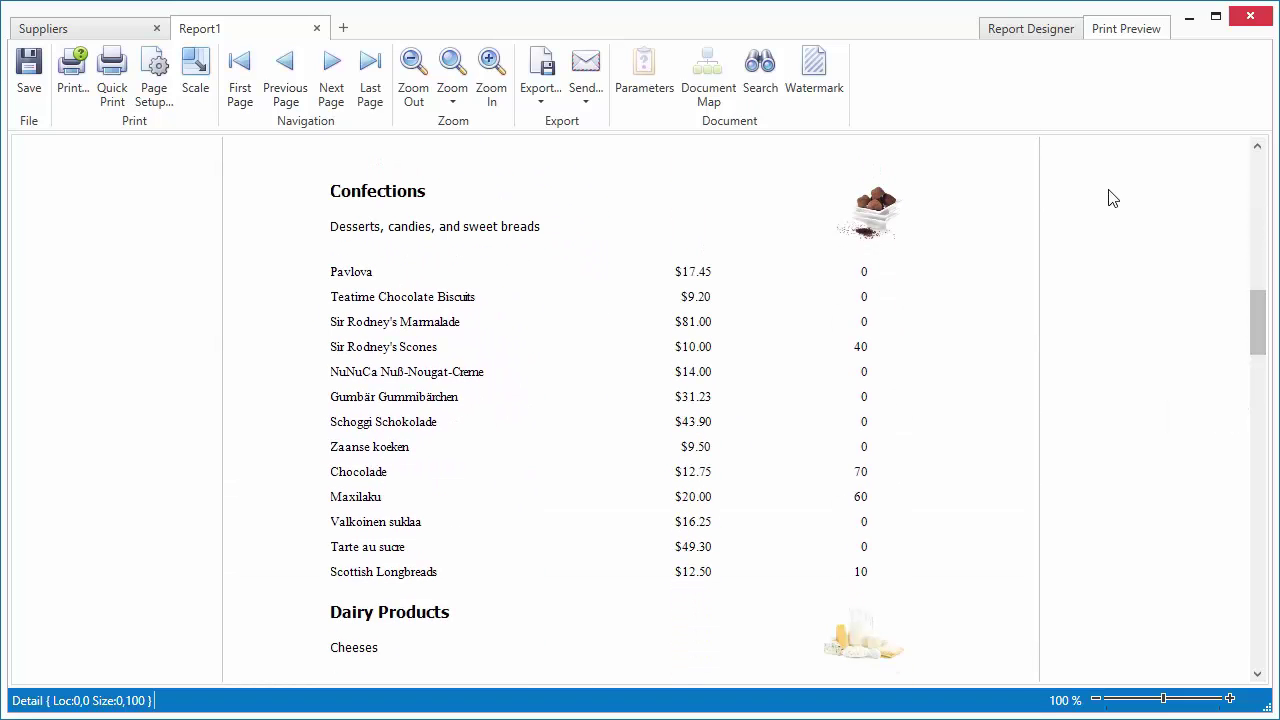
pyautogui.click(1031, 30)
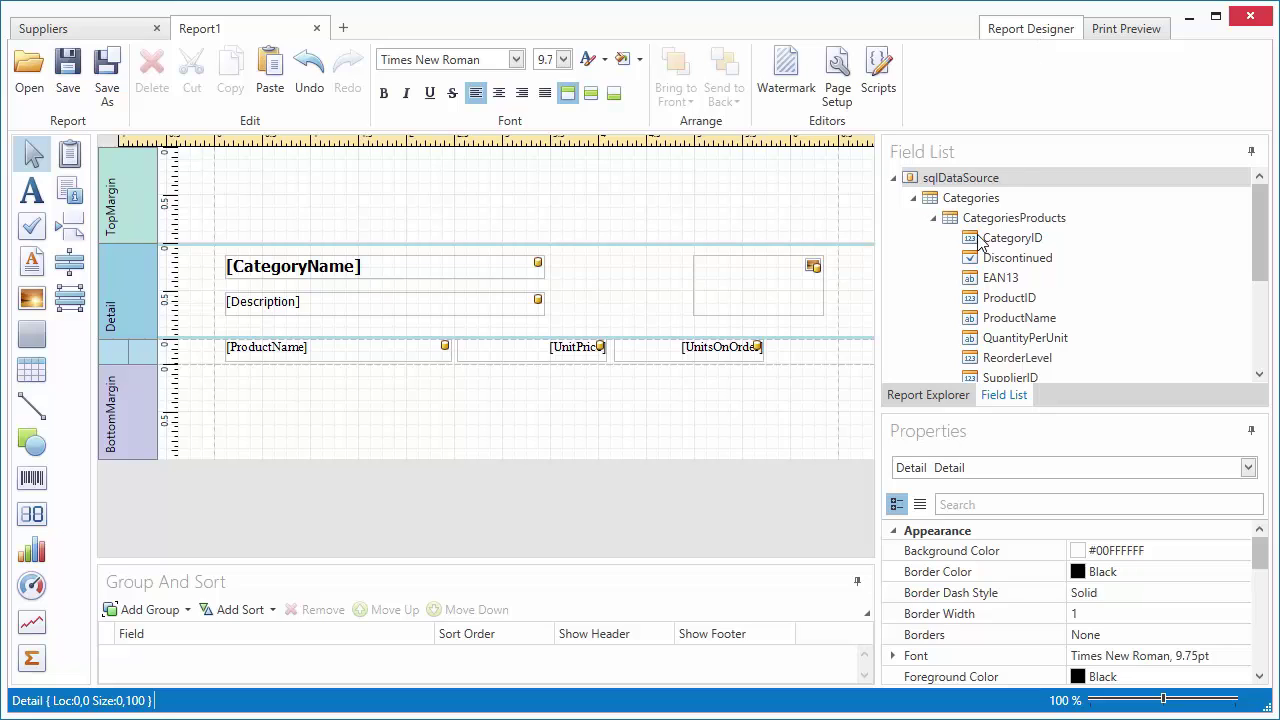
# Step: Open the Formatting Rule Sheet Editor from the report's Formatting Rules node and add a new rule
pyautogui.click(941, 397)
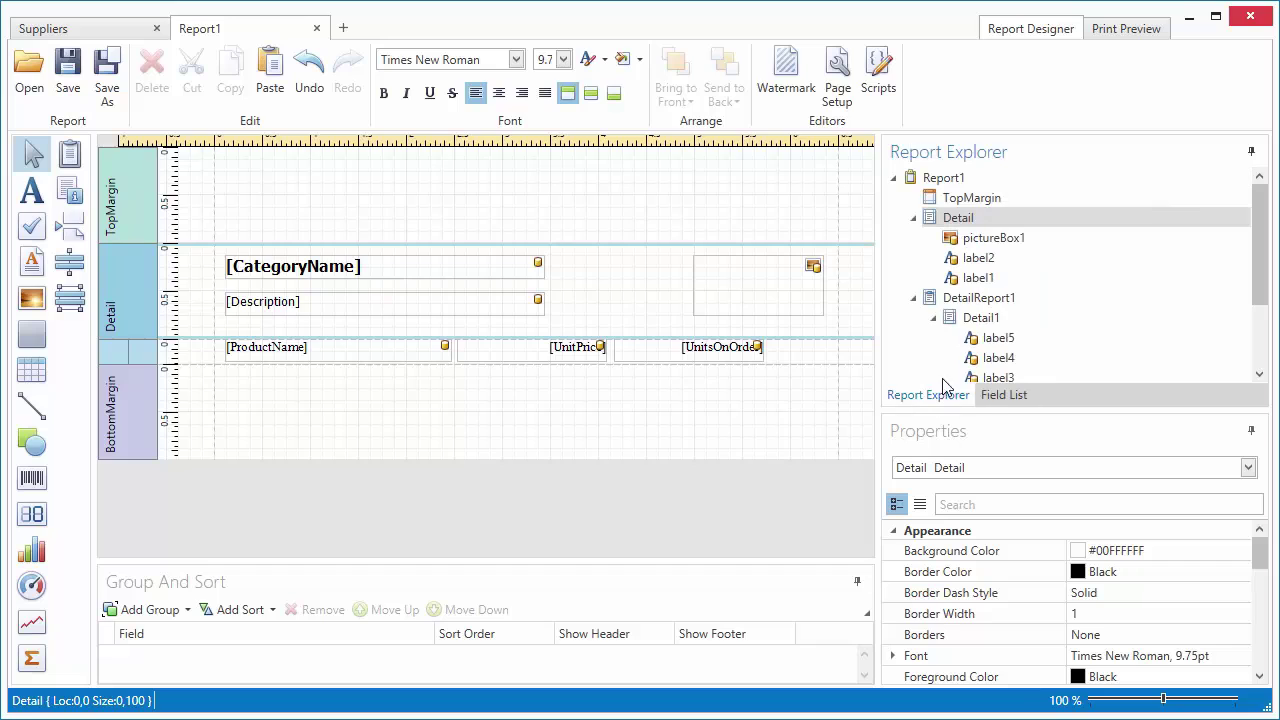
pyautogui.click(894, 177)
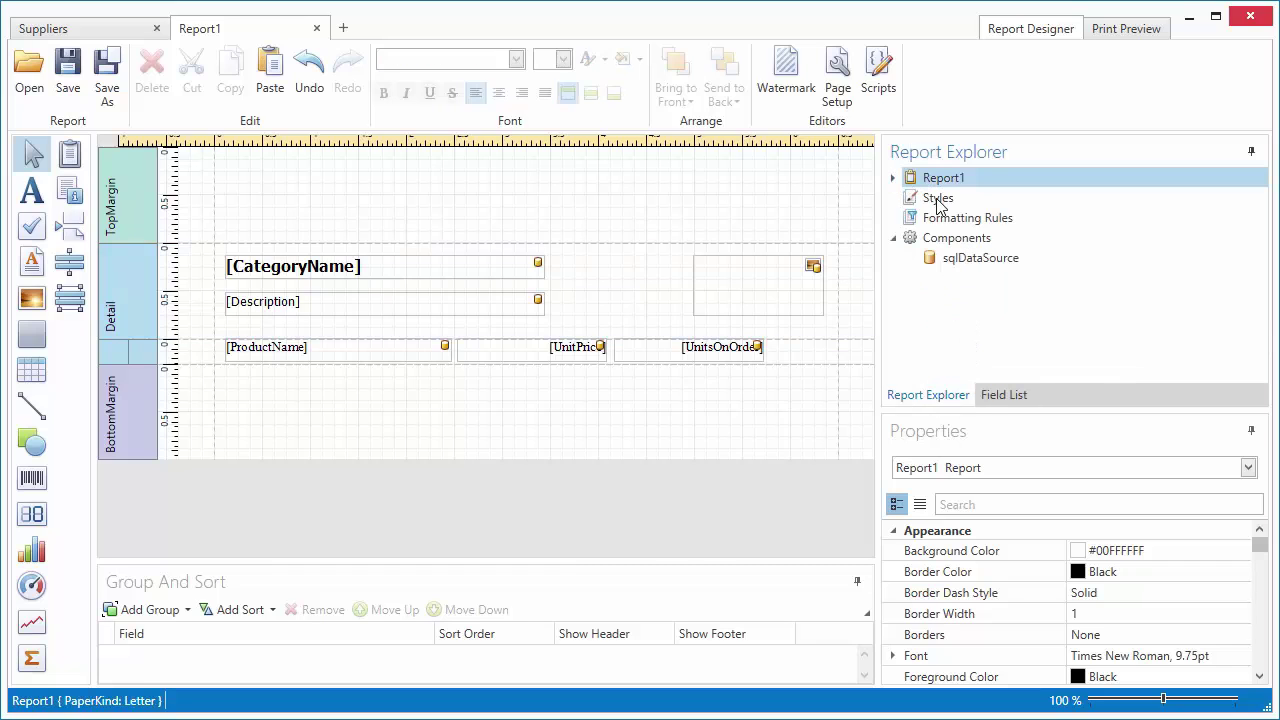
pyautogui.click(1025, 220)
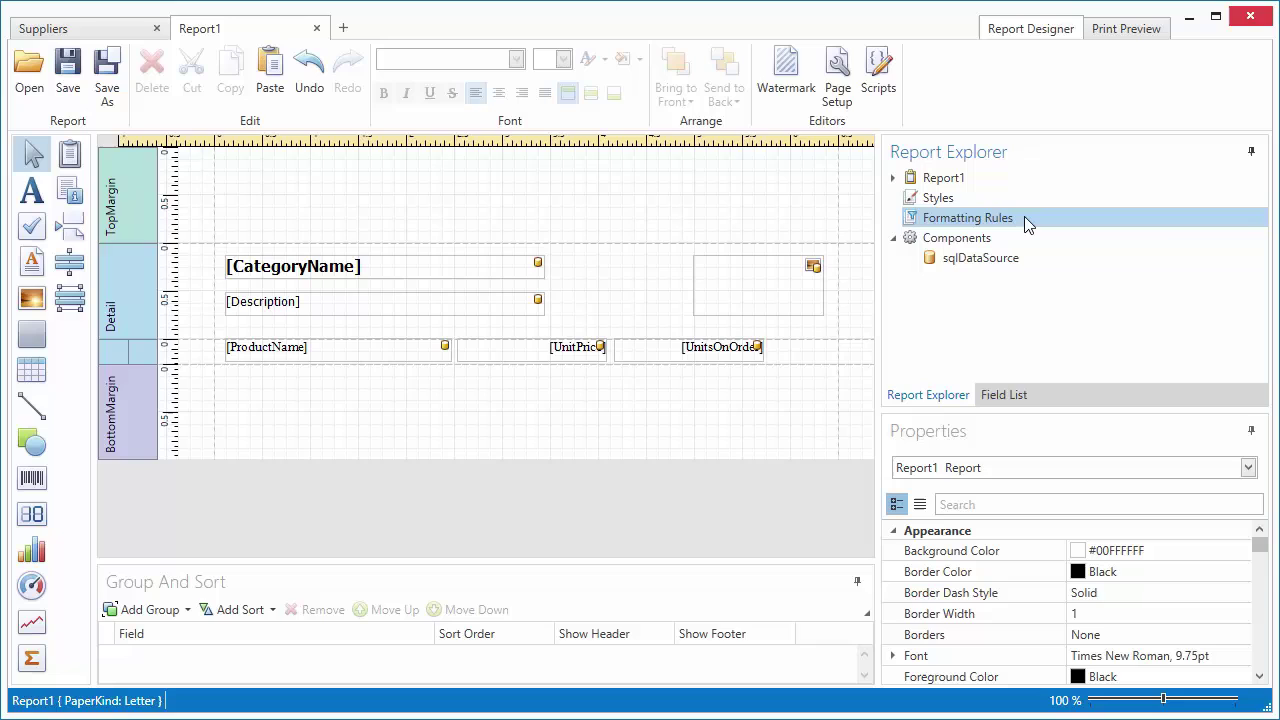
pyautogui.rightClick(1024, 220)
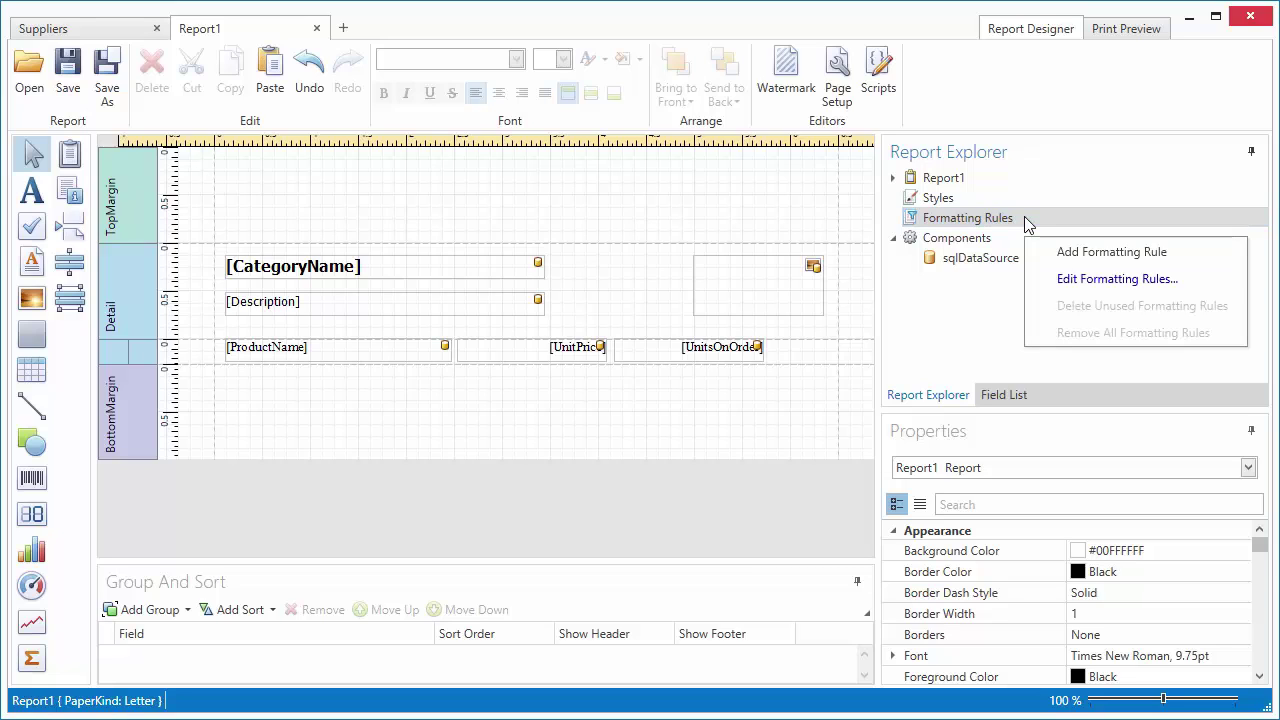
pyautogui.click(1036, 284)
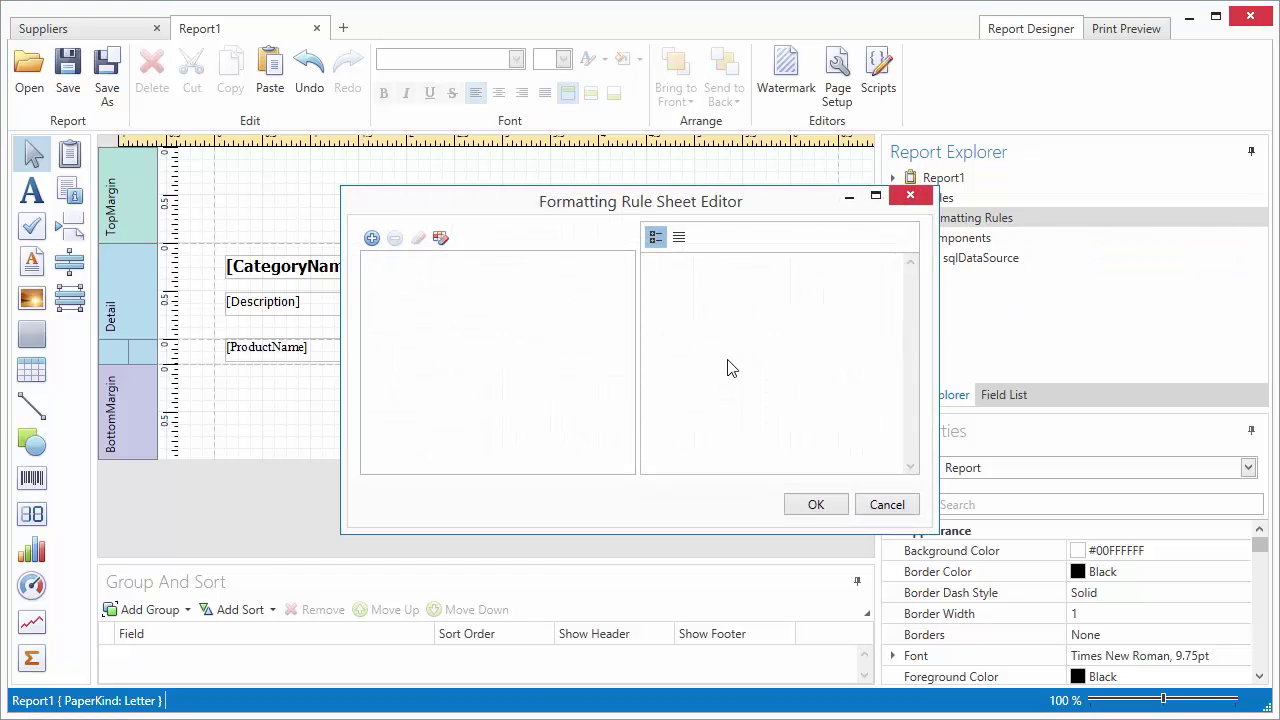
pyautogui.click(371, 238)
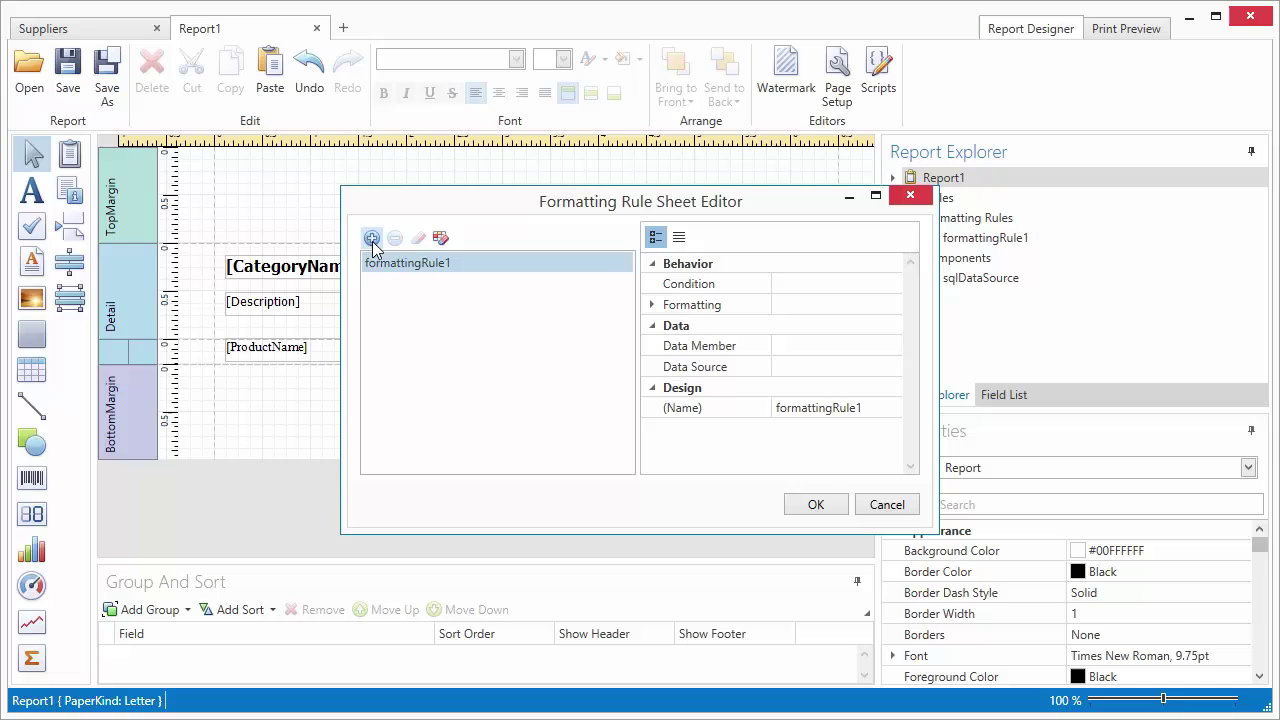
# Step: Bind the new rule to sqlDataSource with data member Categories.CategoriesProducts
pyautogui.click(823, 367)
pyautogui.click(893, 367)
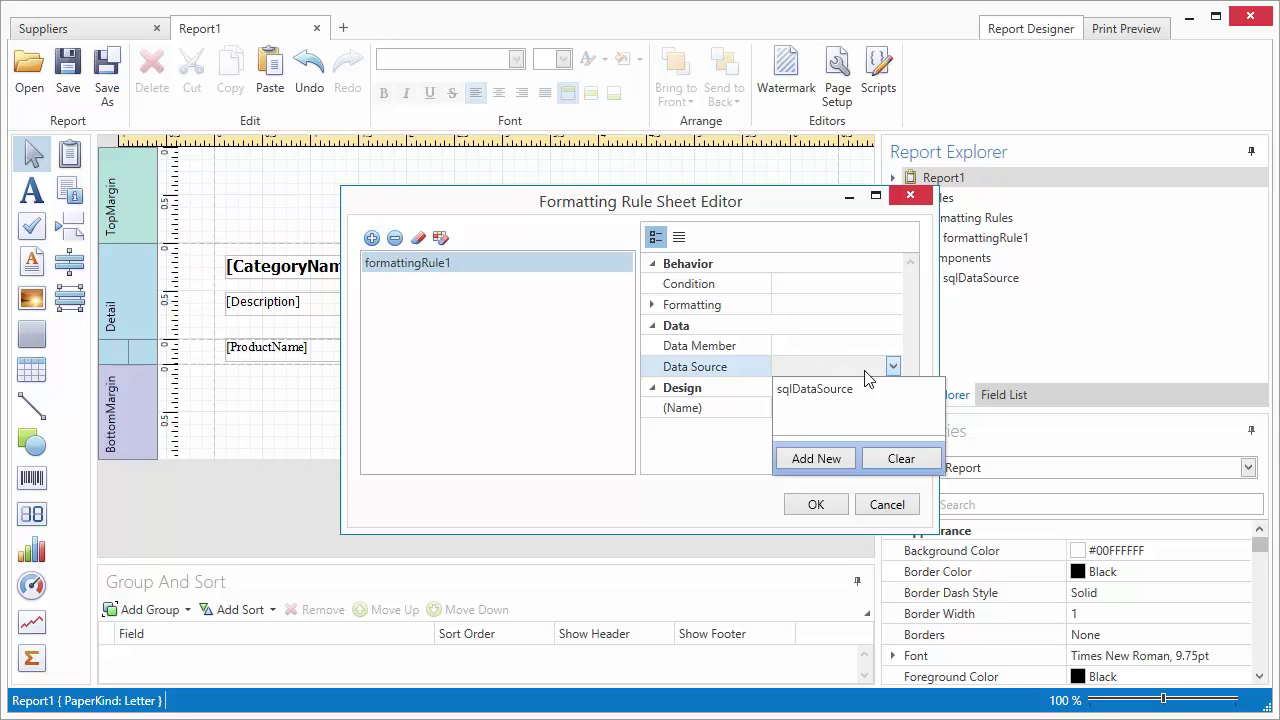
pyautogui.click(866, 387)
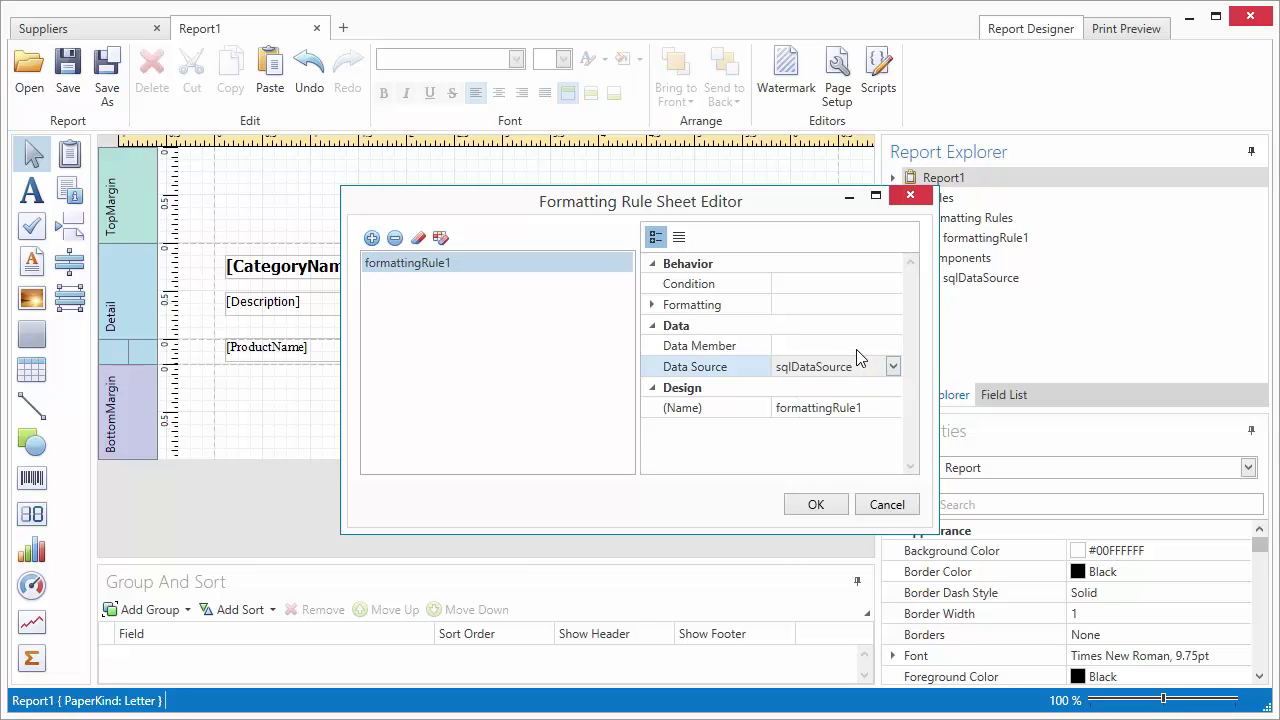
pyautogui.click(857, 349)
pyautogui.click(893, 345)
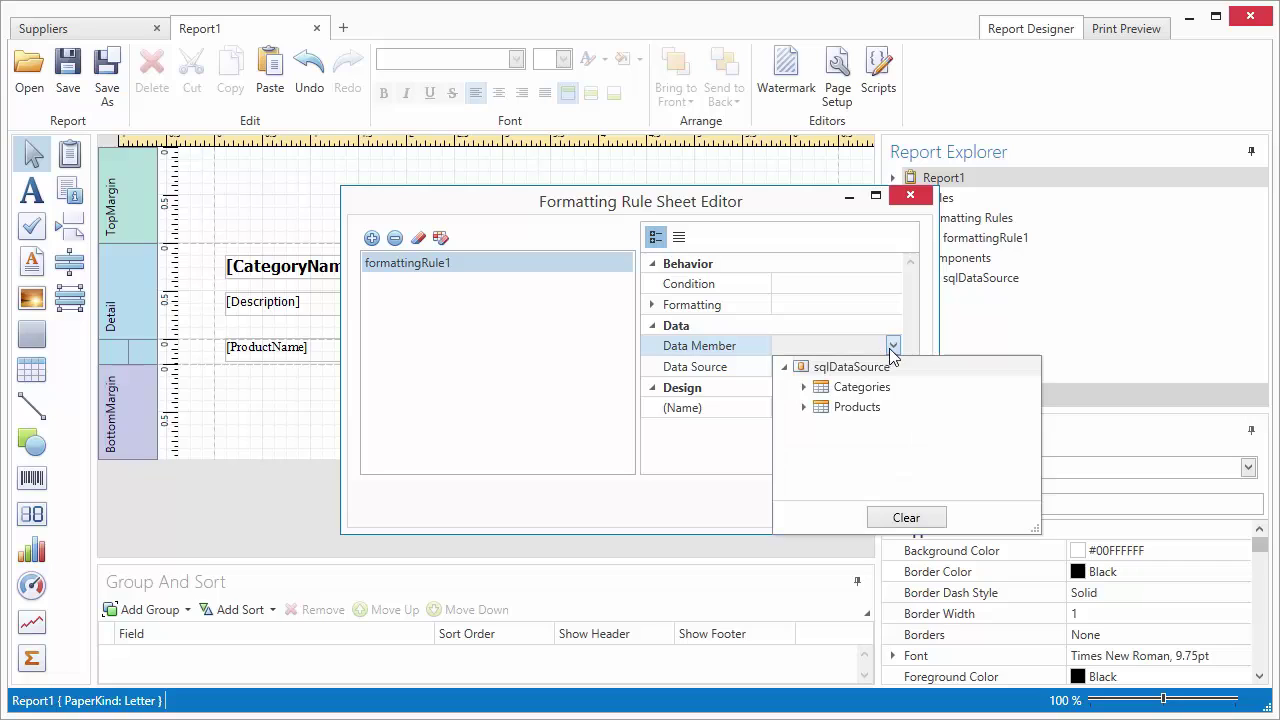
pyautogui.click(804, 387)
pyautogui.click(879, 406)
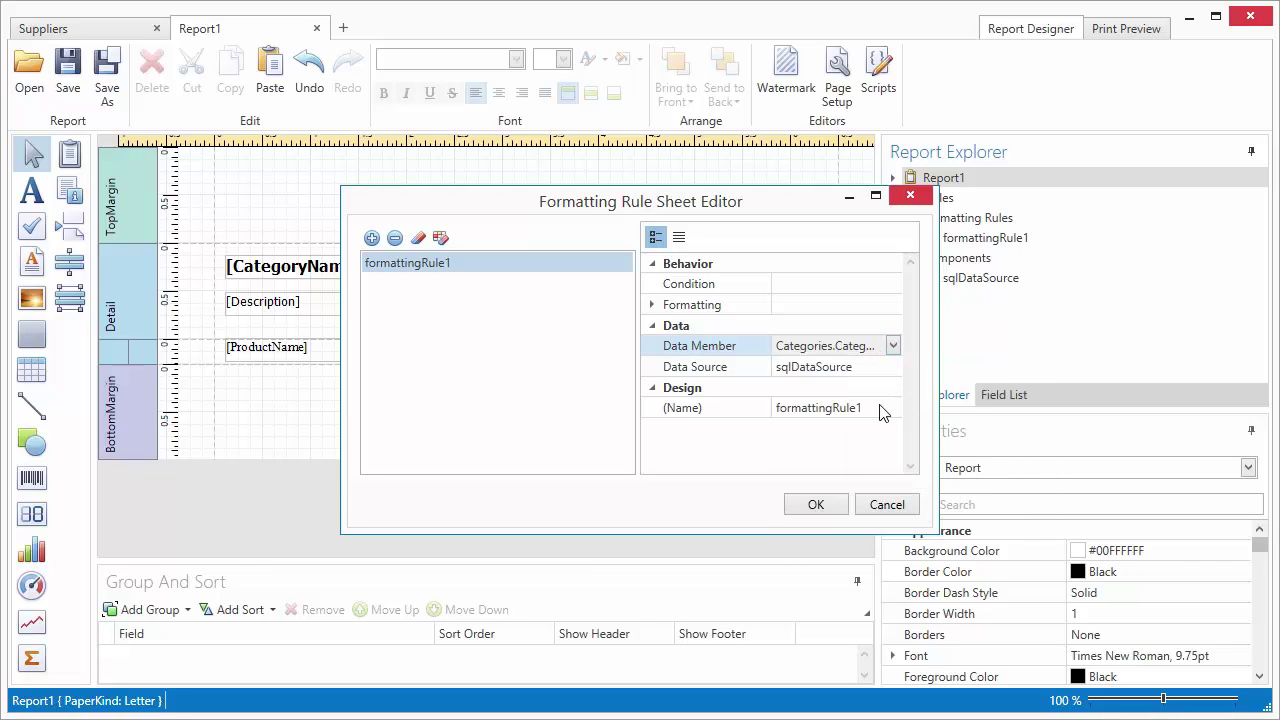
# Step: Set the rule's condition to [UnitPrice] > 15 in the Expression Editor
pyautogui.click(817, 283)
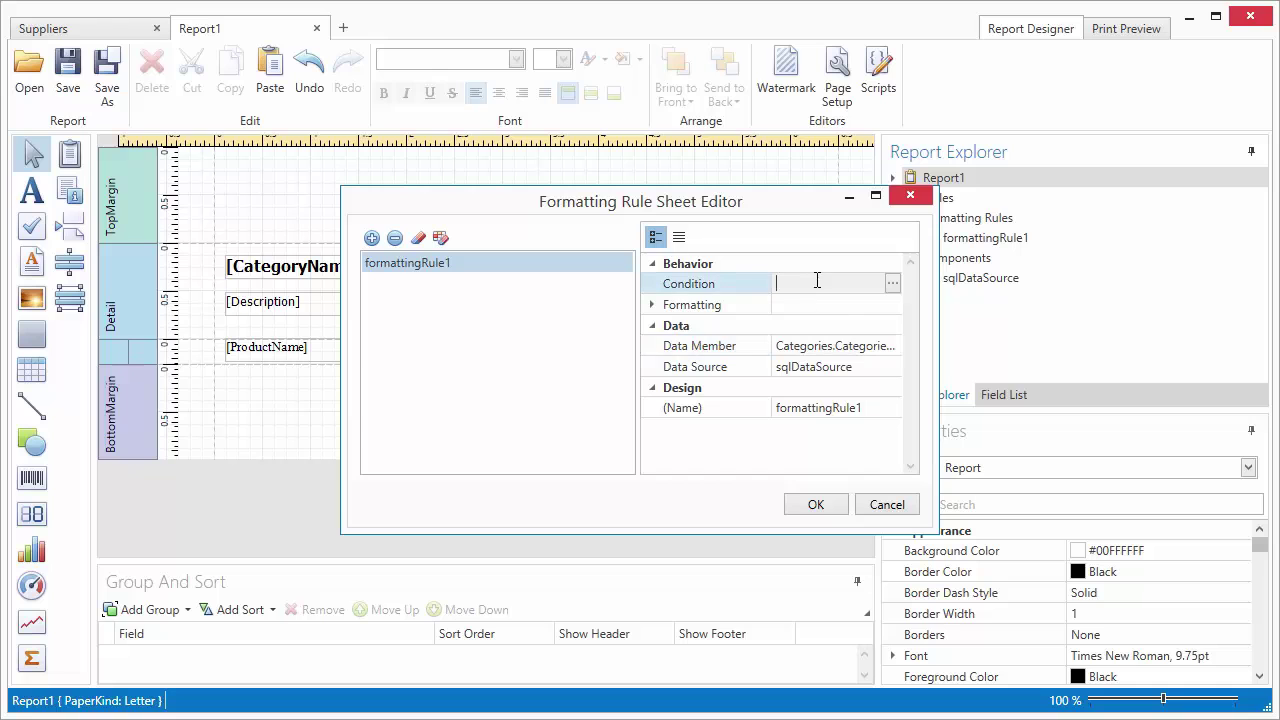
pyautogui.click(891, 285)
pyautogui.click(381, 389)
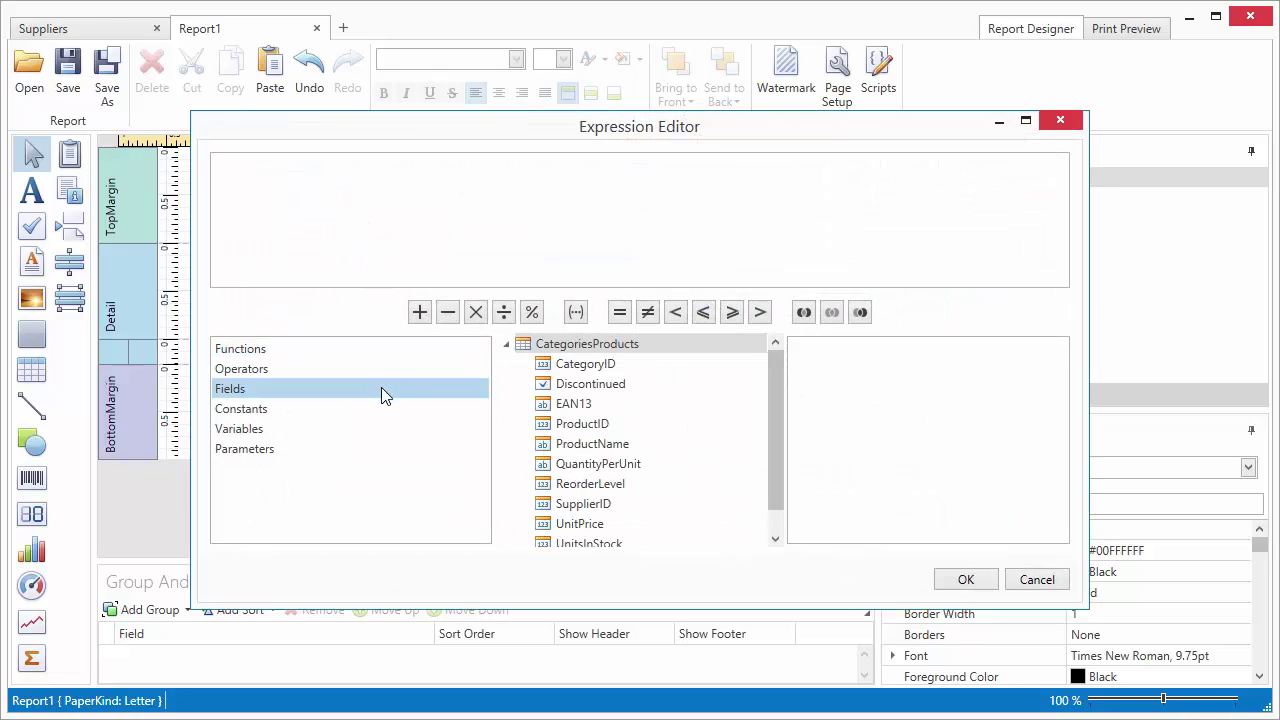
pyautogui.doubleClick(627, 524)
pyautogui.click(760, 312)
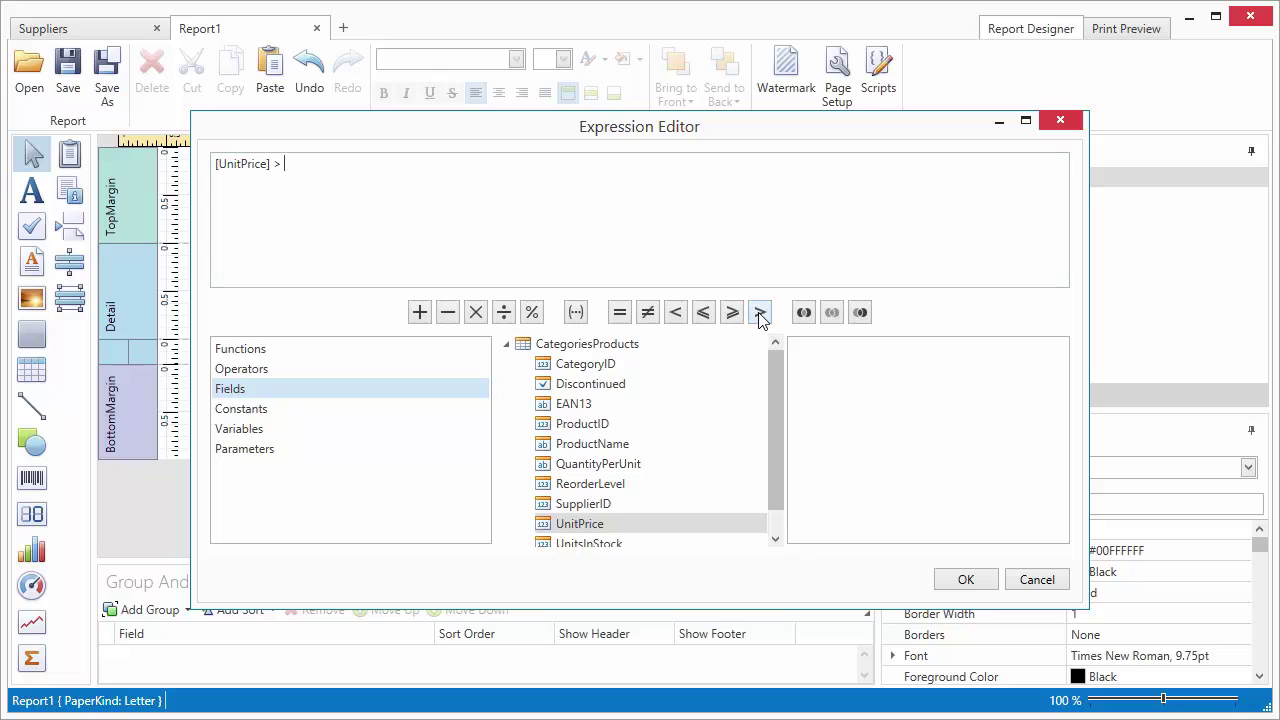
pyautogui.click(962, 586)
# Step: Give formattingRule1 a Bold font style
pyautogui.click(655, 305)
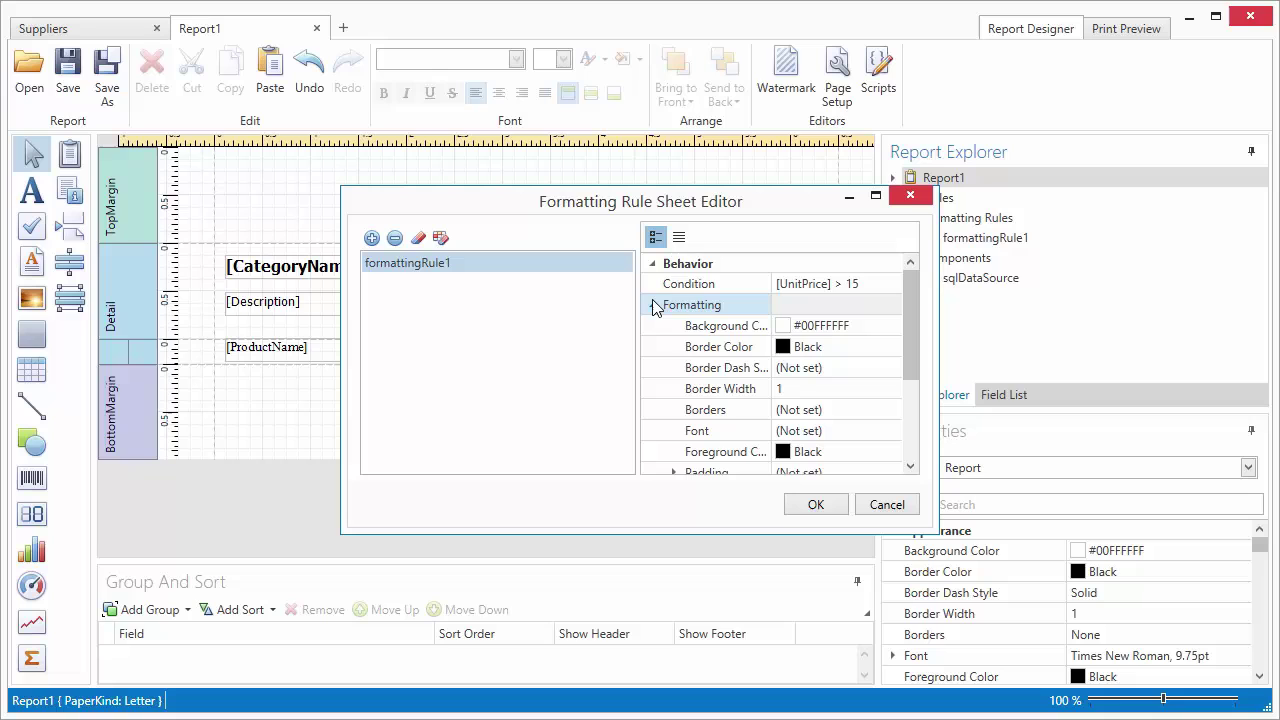
pyautogui.click(731, 433)
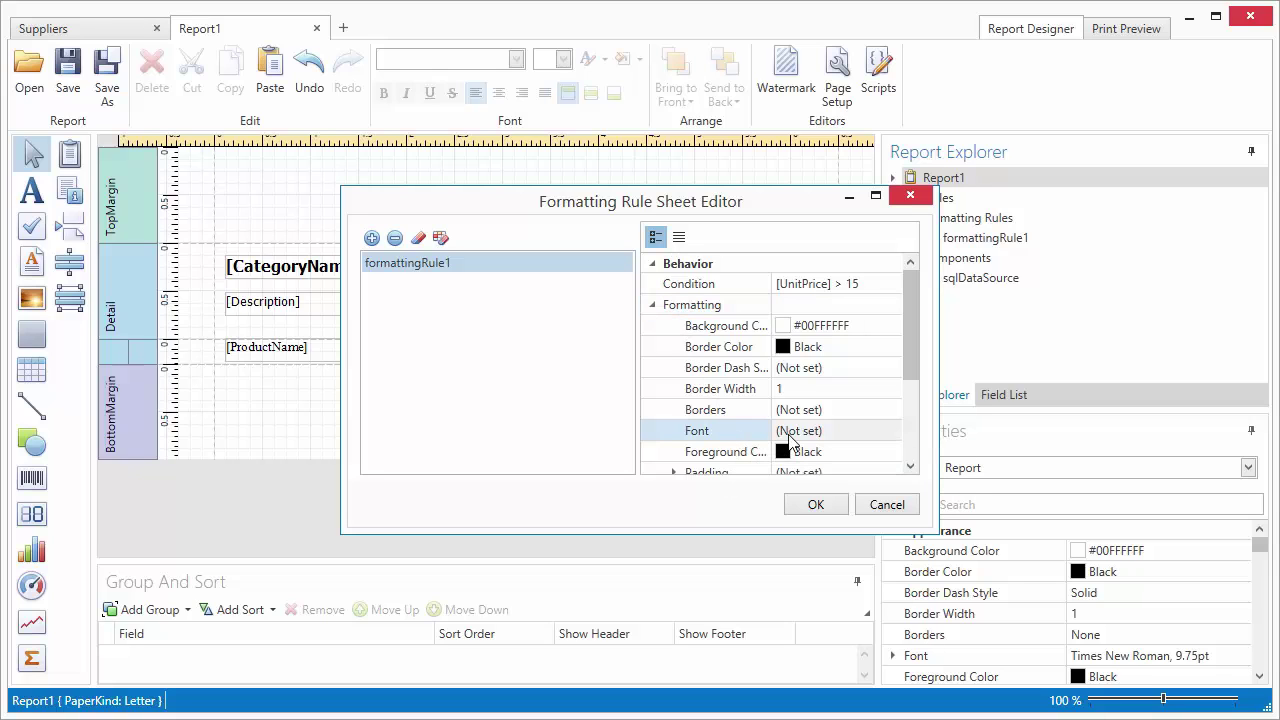
pyautogui.click(887, 432)
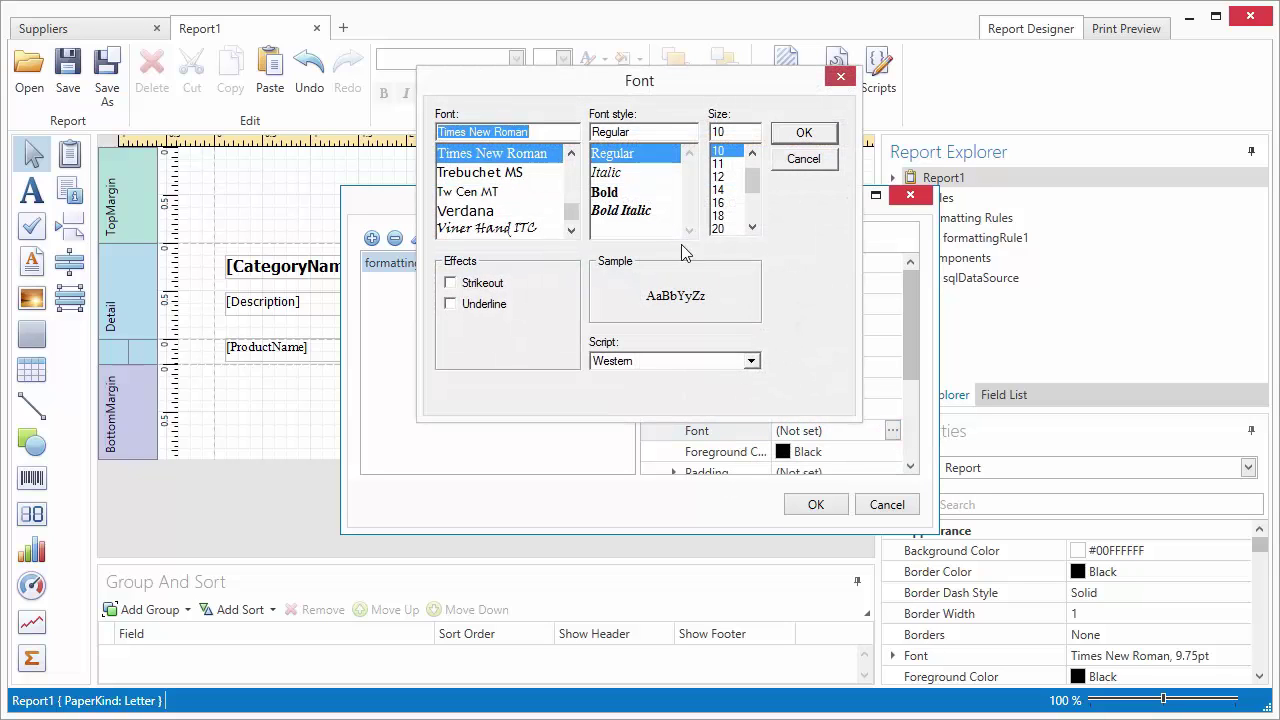
pyautogui.click(640, 193)
pyautogui.click(785, 135)
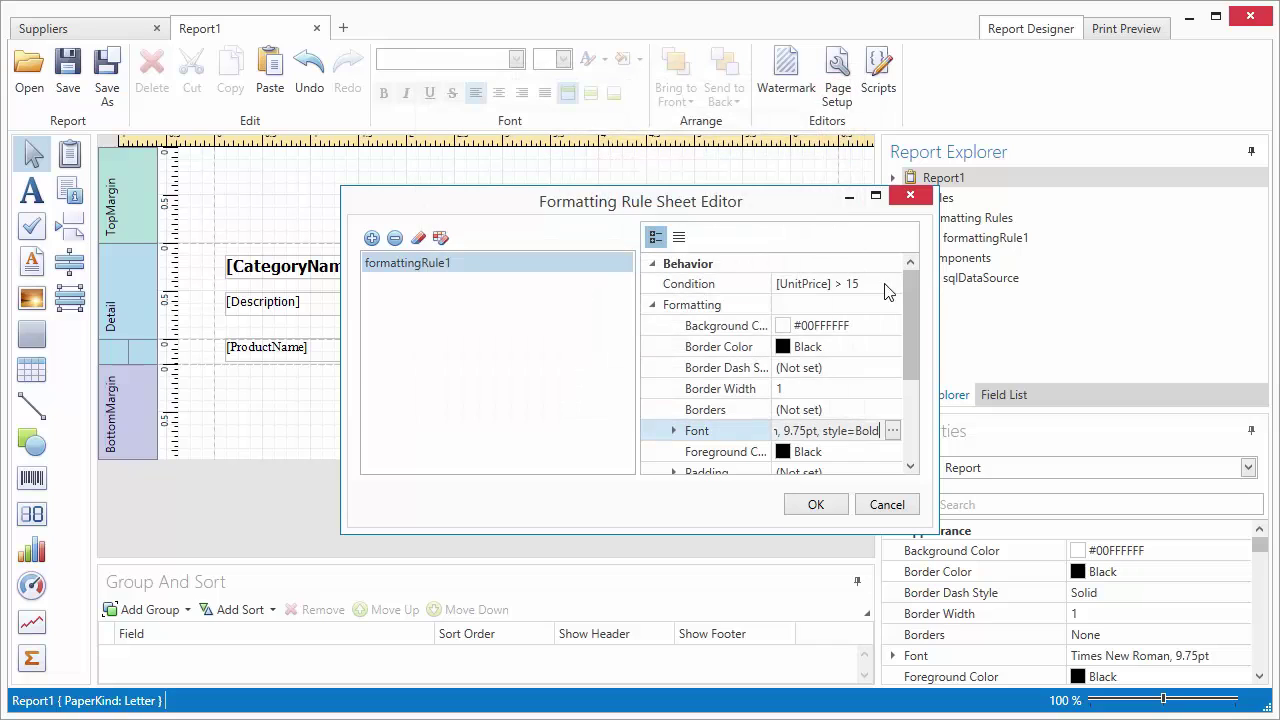
# Step: Set the rule's foreground colour to Red and close the rule sheet
pyautogui.moveTo(914, 300); pyautogui.dragTo(890, 365)
pyautogui.click(890, 371)
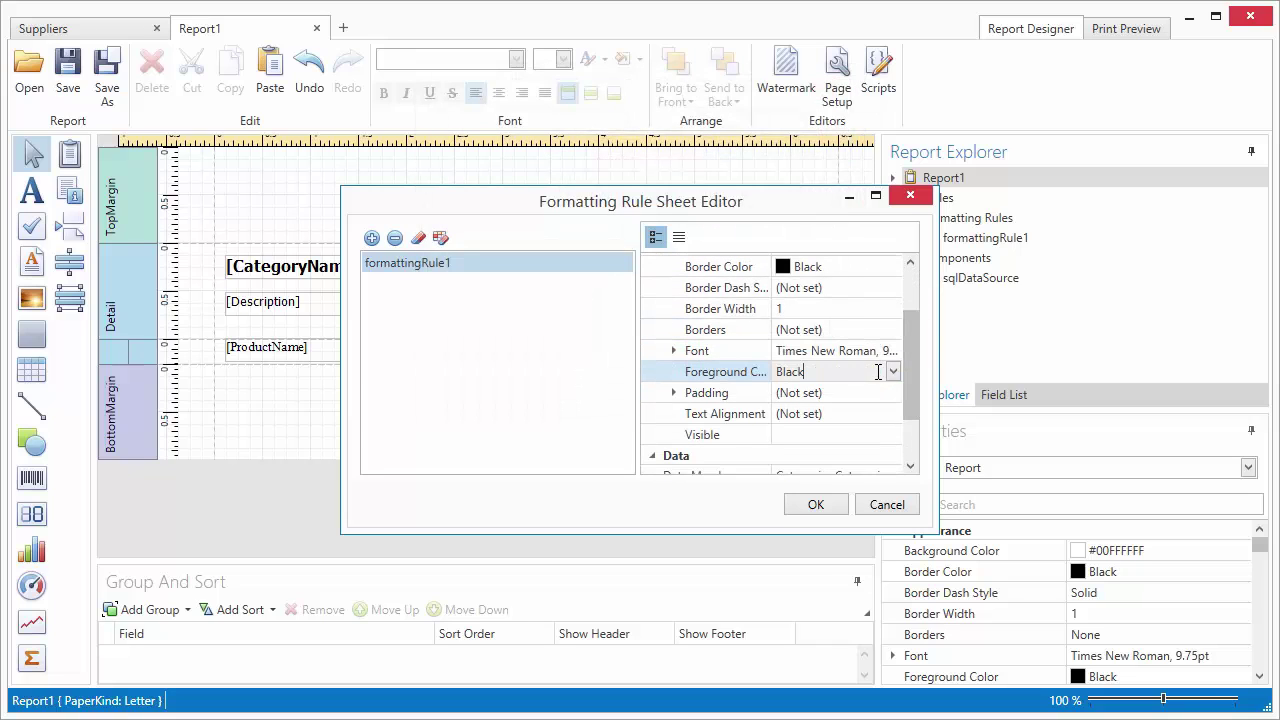
pyautogui.click(893, 372)
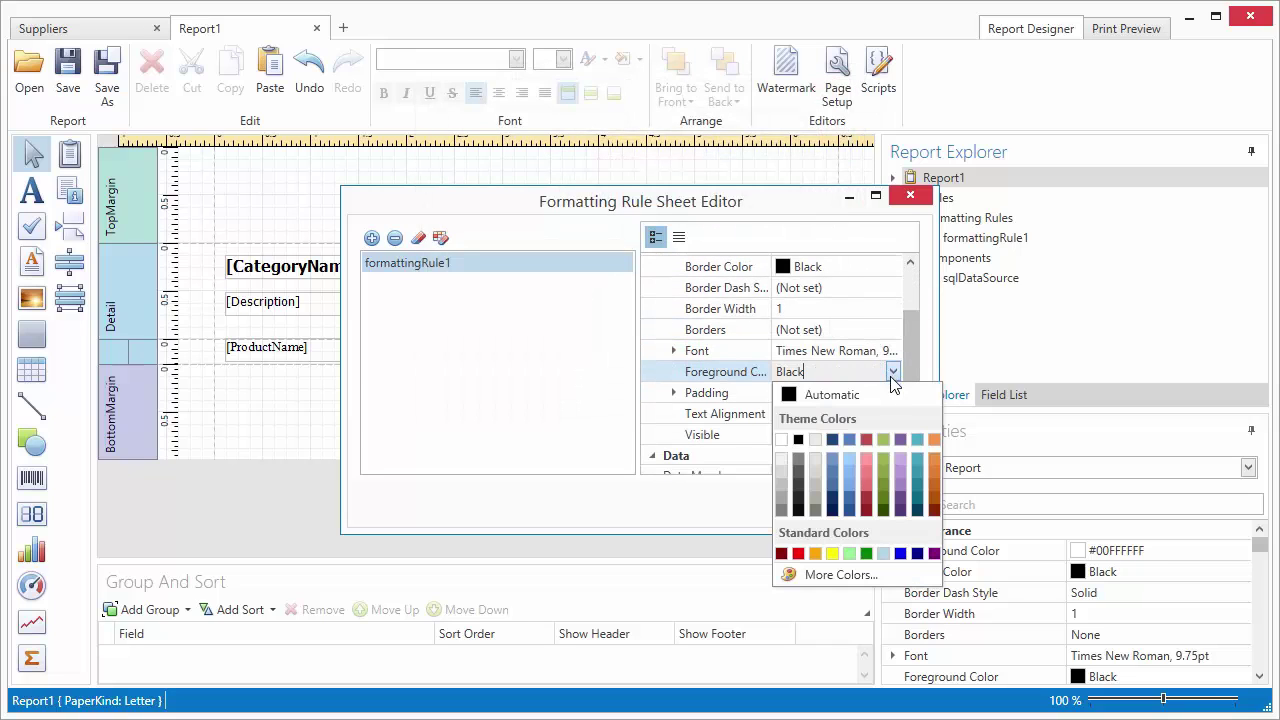
pyautogui.click(798, 553)
pyautogui.click(815, 505)
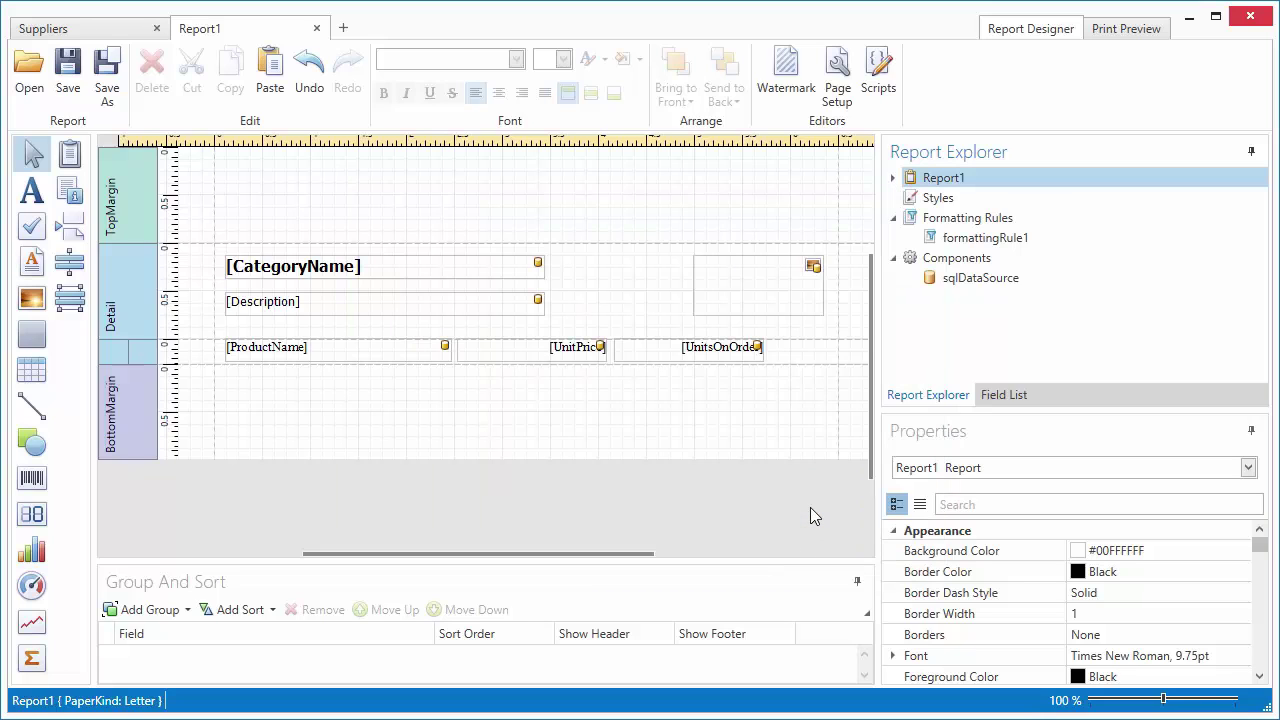
# Step: Assign formattingRule1 to the UnitPrice label (label4) in the product detail row
pyautogui.click(519, 354)
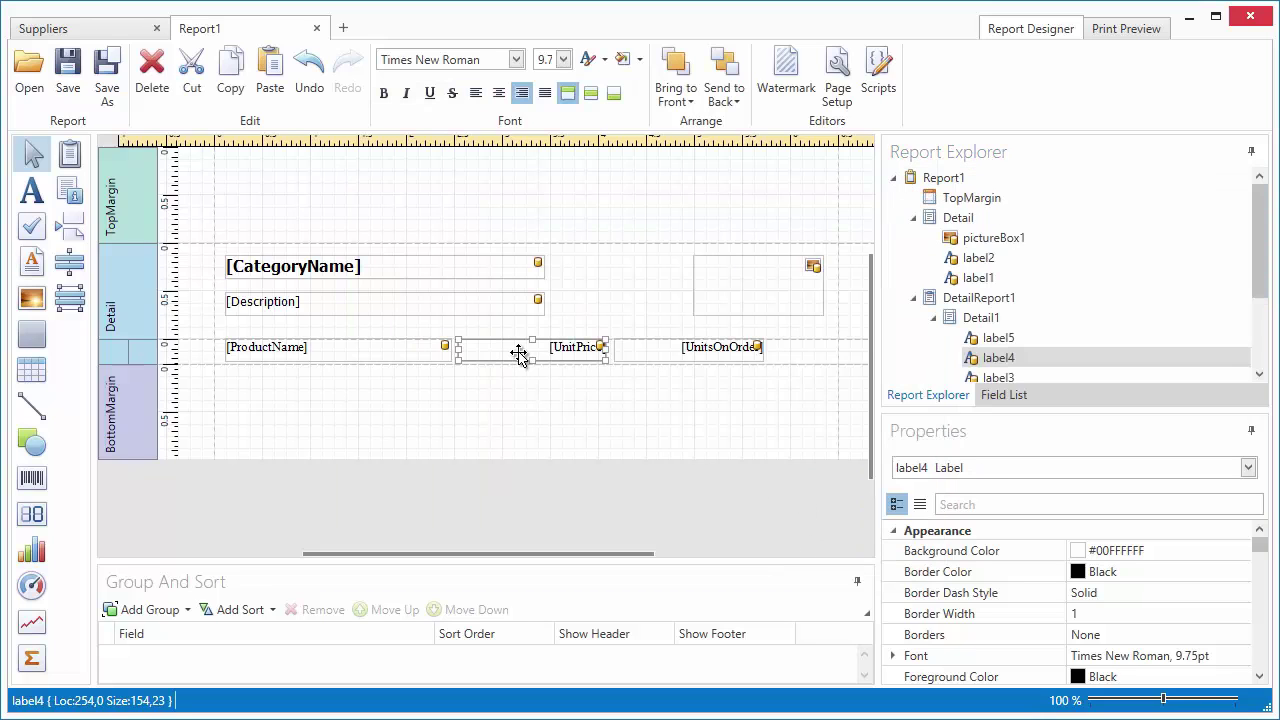
pyautogui.rightClick(519, 354)
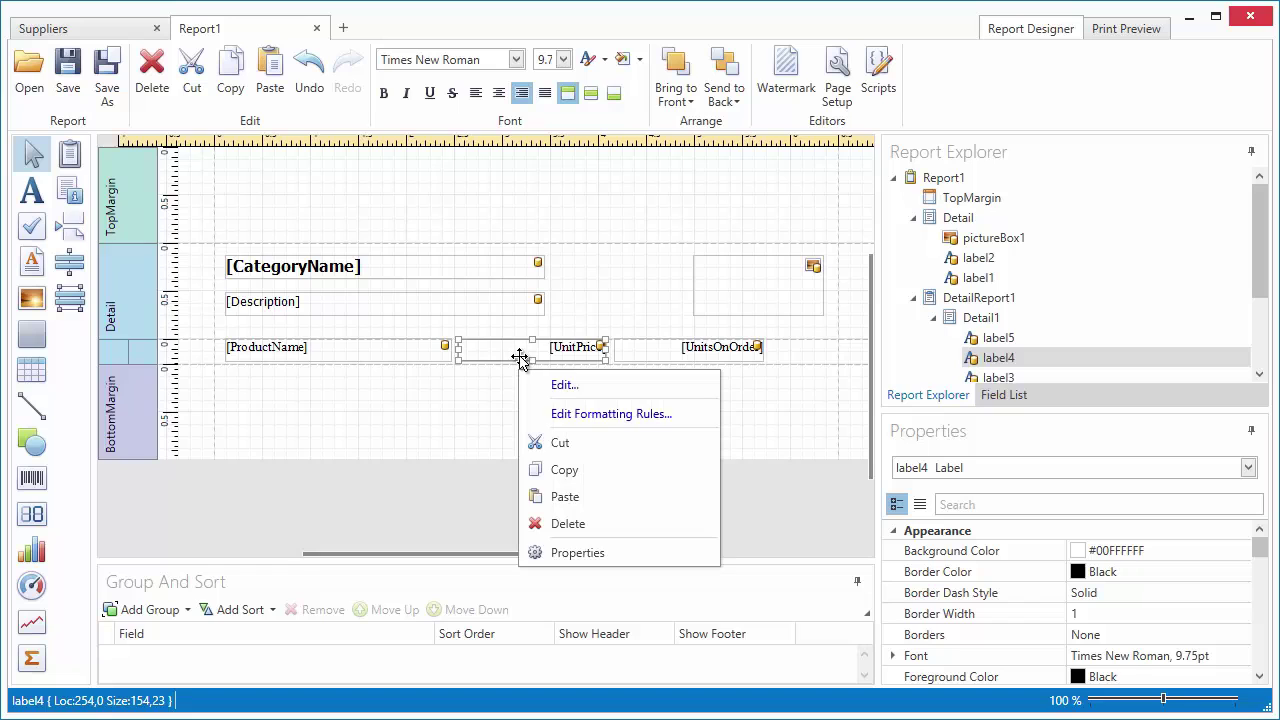
pyautogui.click(535, 418)
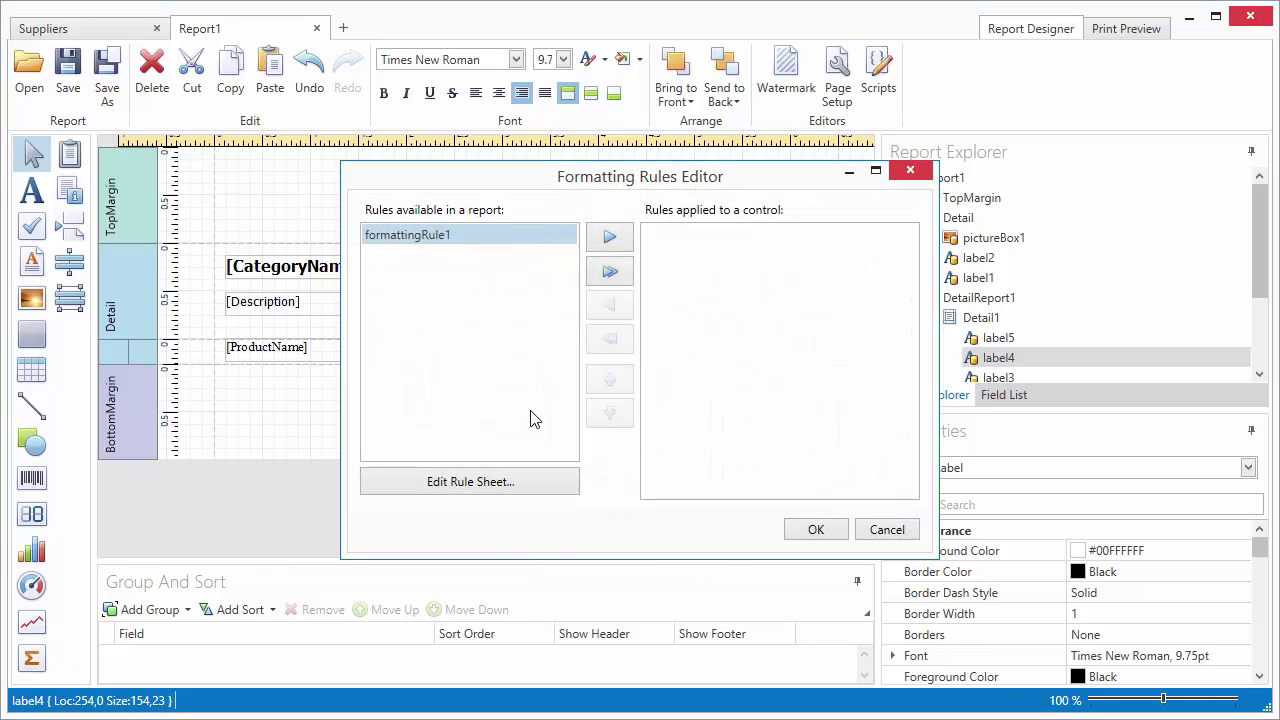
pyautogui.click(629, 239)
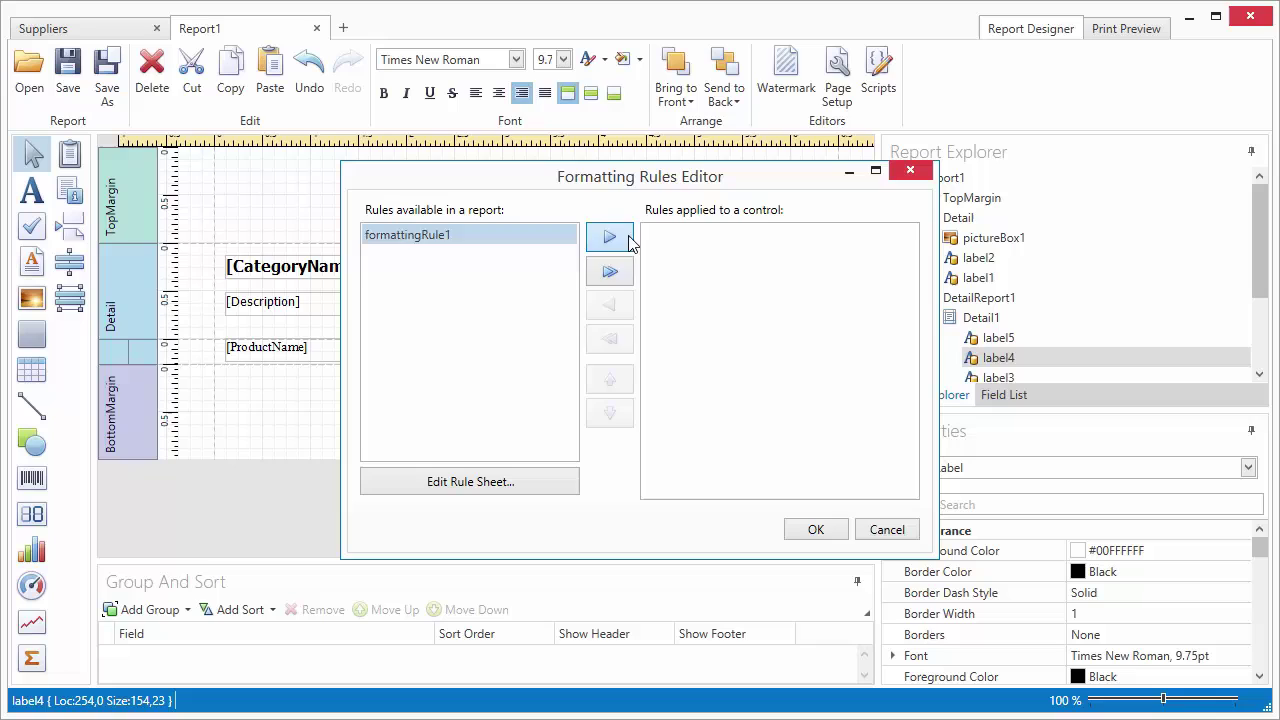
pyautogui.click(814, 530)
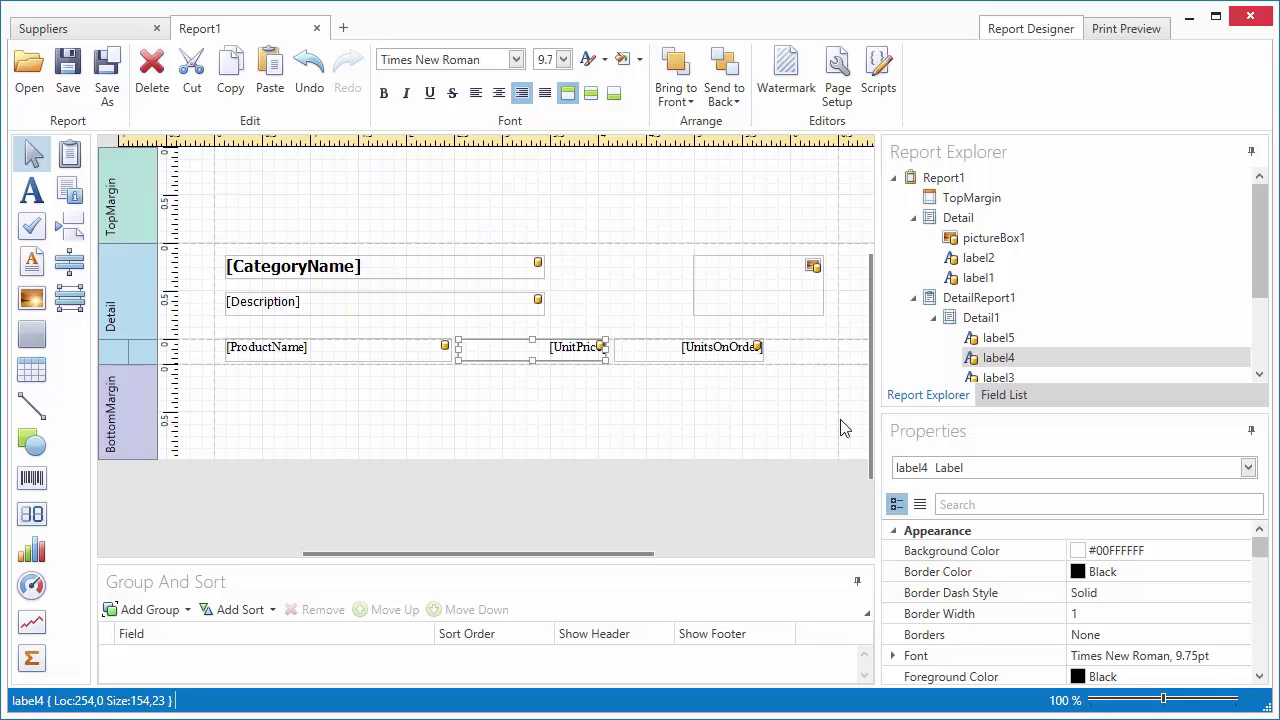
pyautogui.click(1126, 28)
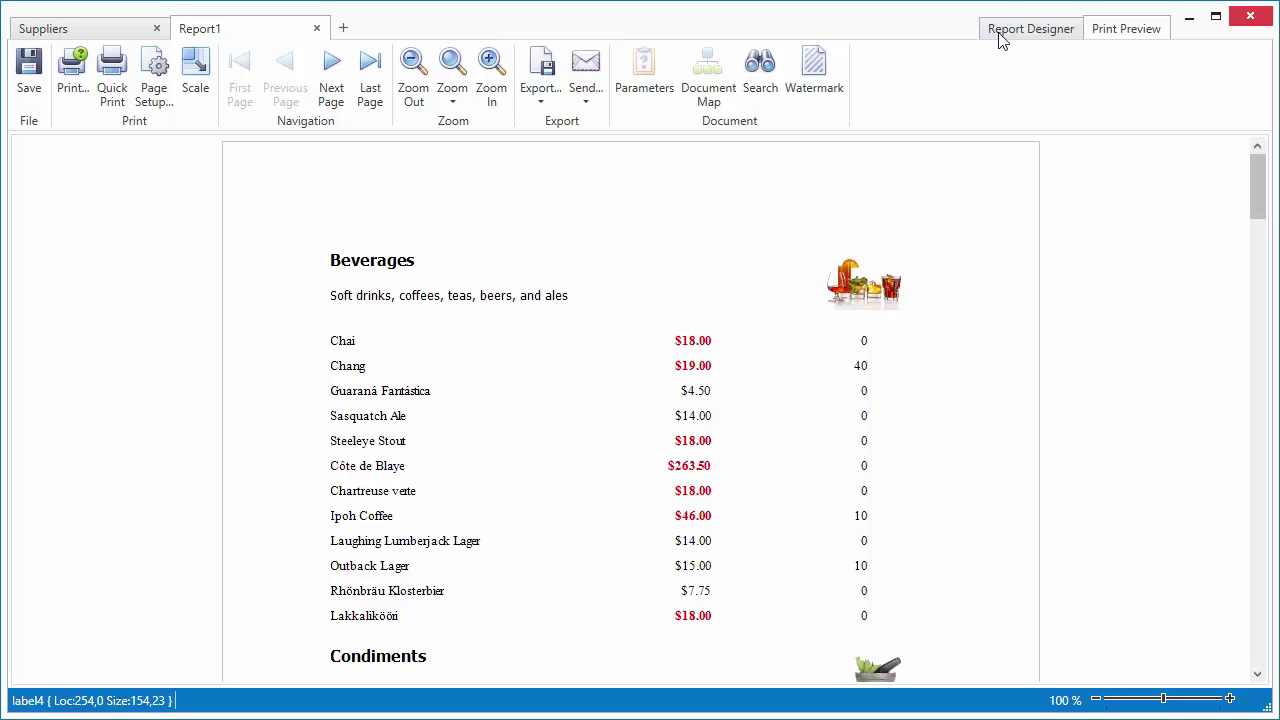
pyautogui.click(1030, 29)
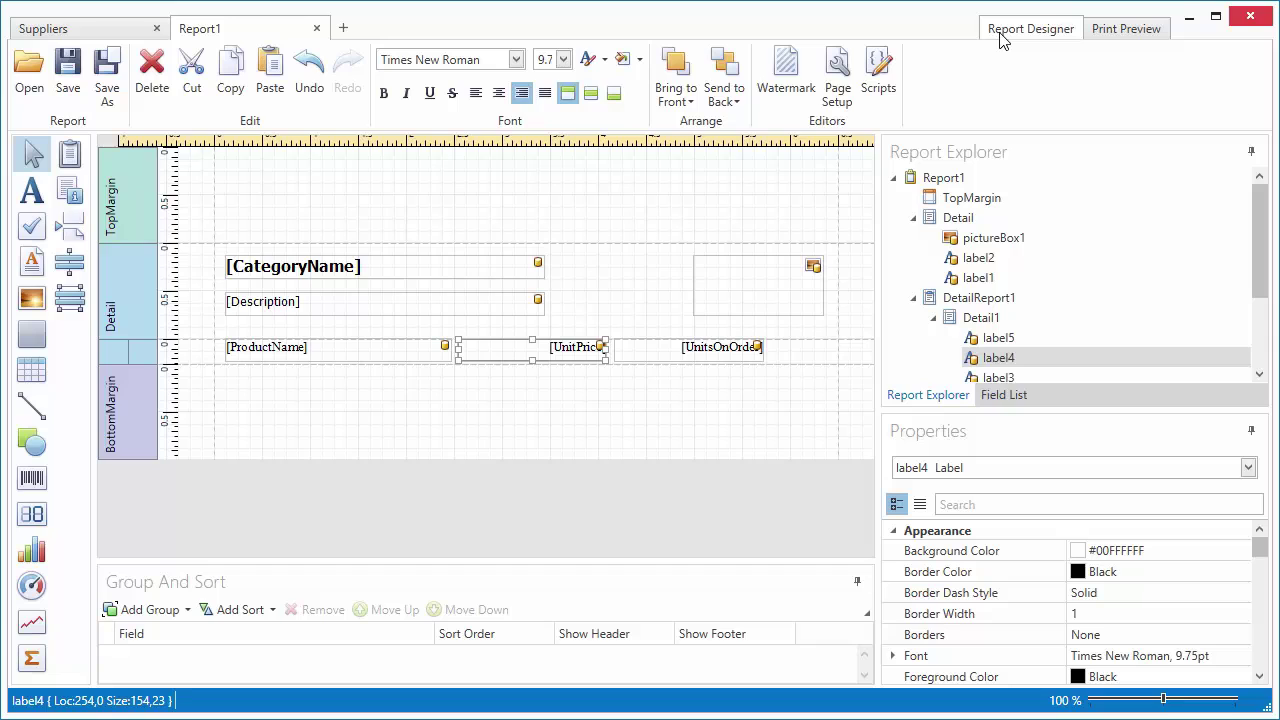
# Step: Add a new calculated field, calculatedField1, from the CategoriesProducts field list
pyautogui.click(1006, 395)
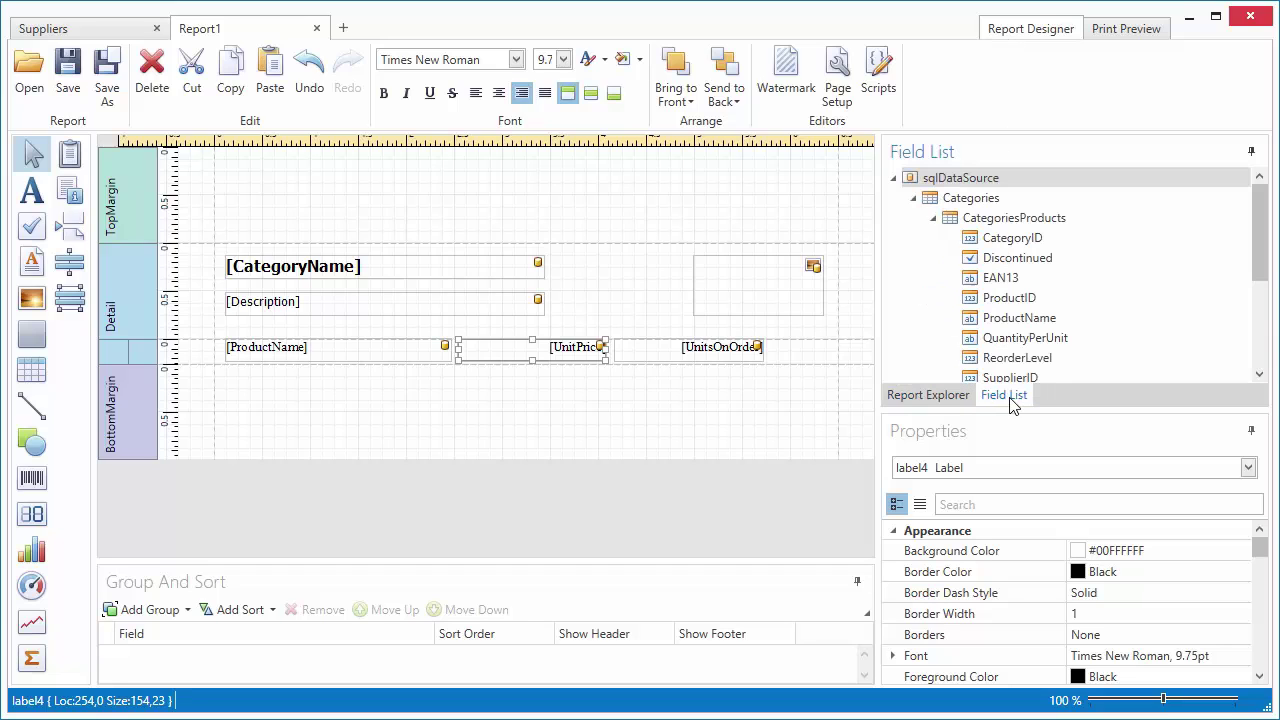
pyautogui.click(979, 222)
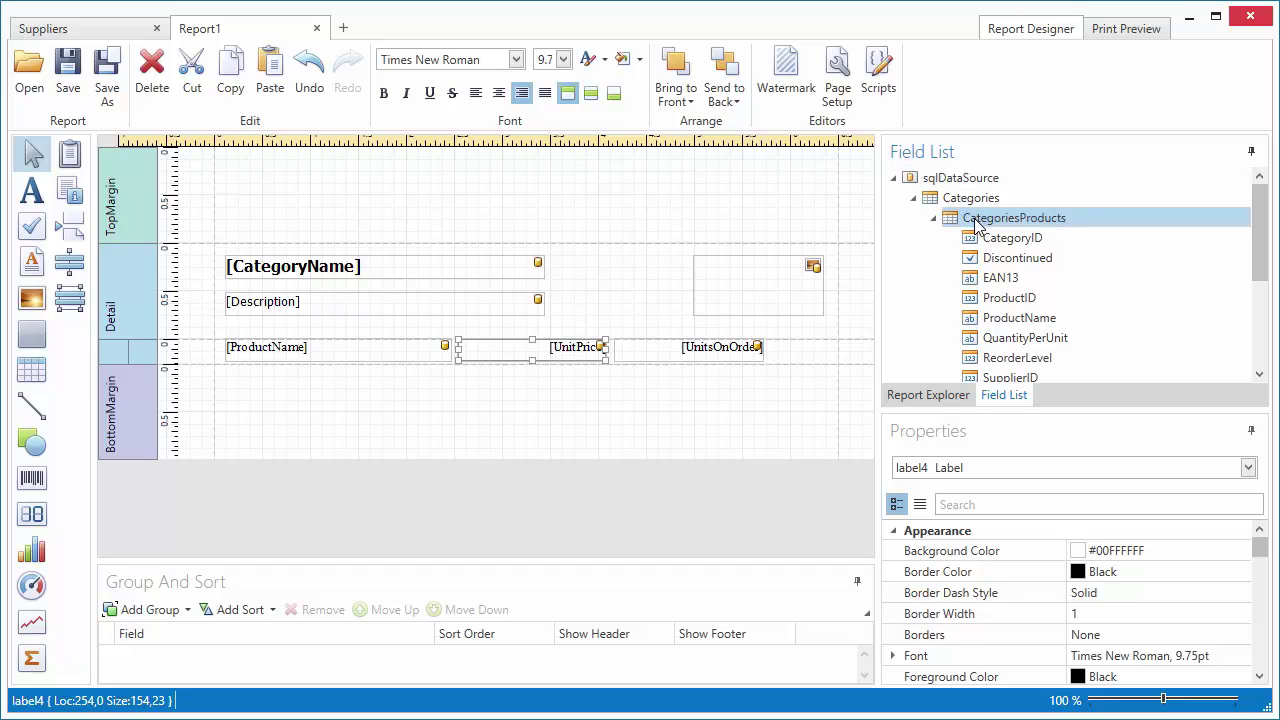
pyautogui.rightClick(979, 224)
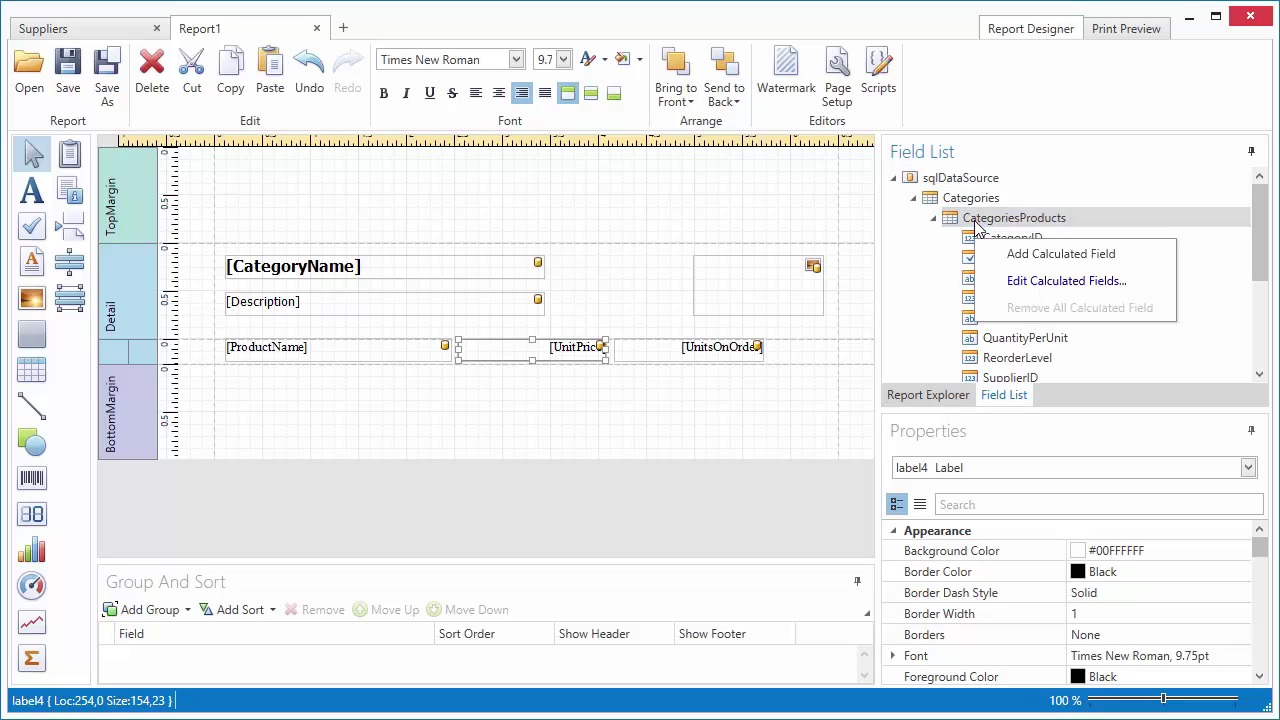
pyautogui.click(996, 288)
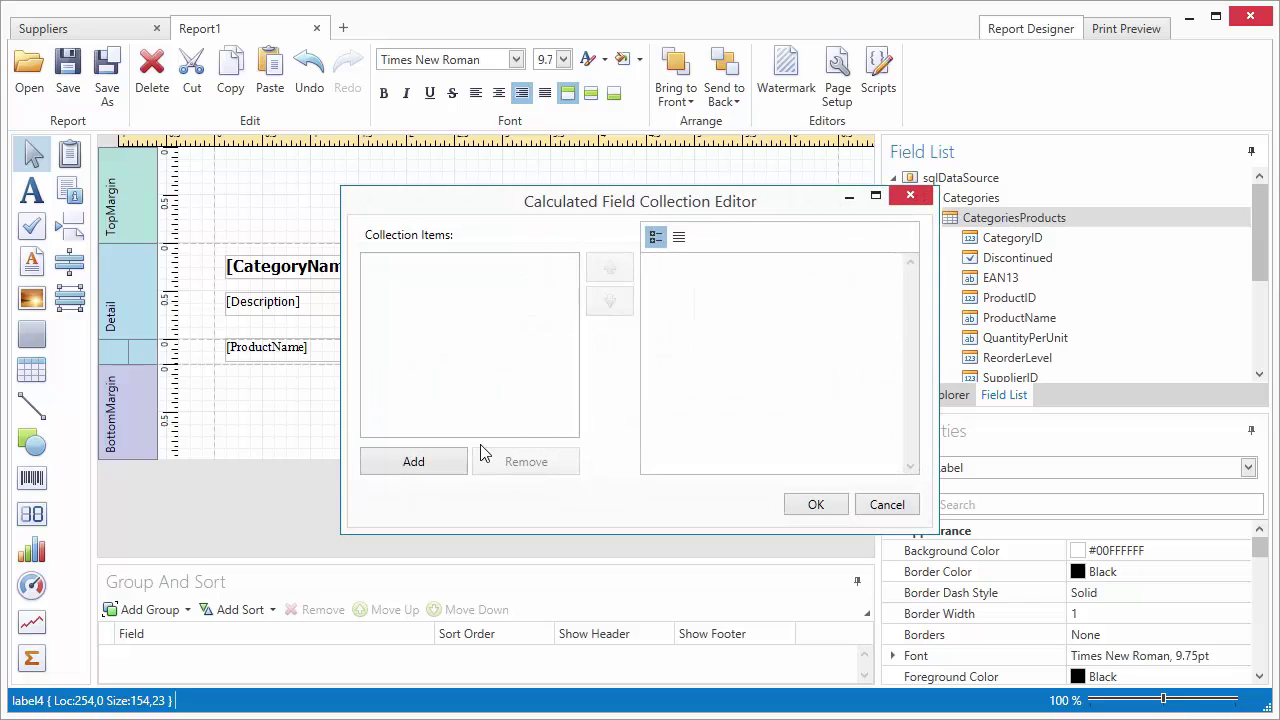
pyautogui.click(446, 465)
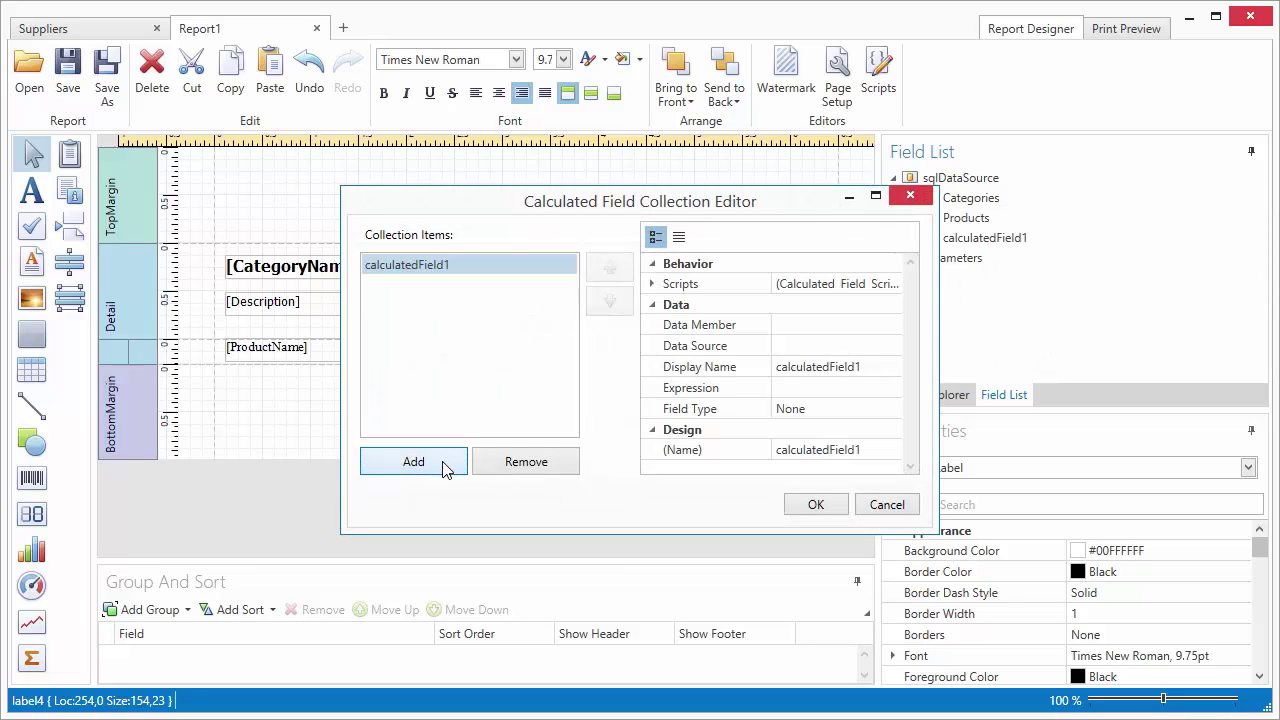
# Step: Bind calculatedField1 to sqlDataSource with data member Categories.CategoriesProducts
pyautogui.click(790, 346)
pyautogui.click(822, 368)
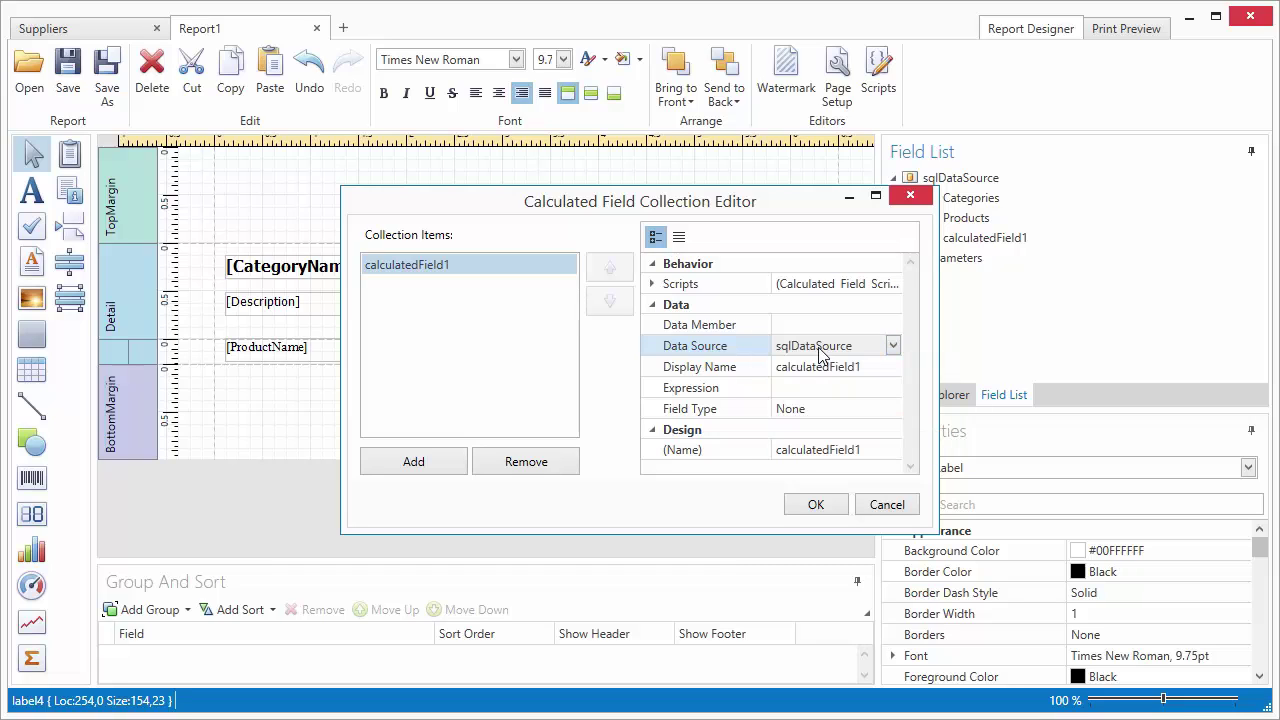
pyautogui.click(816, 327)
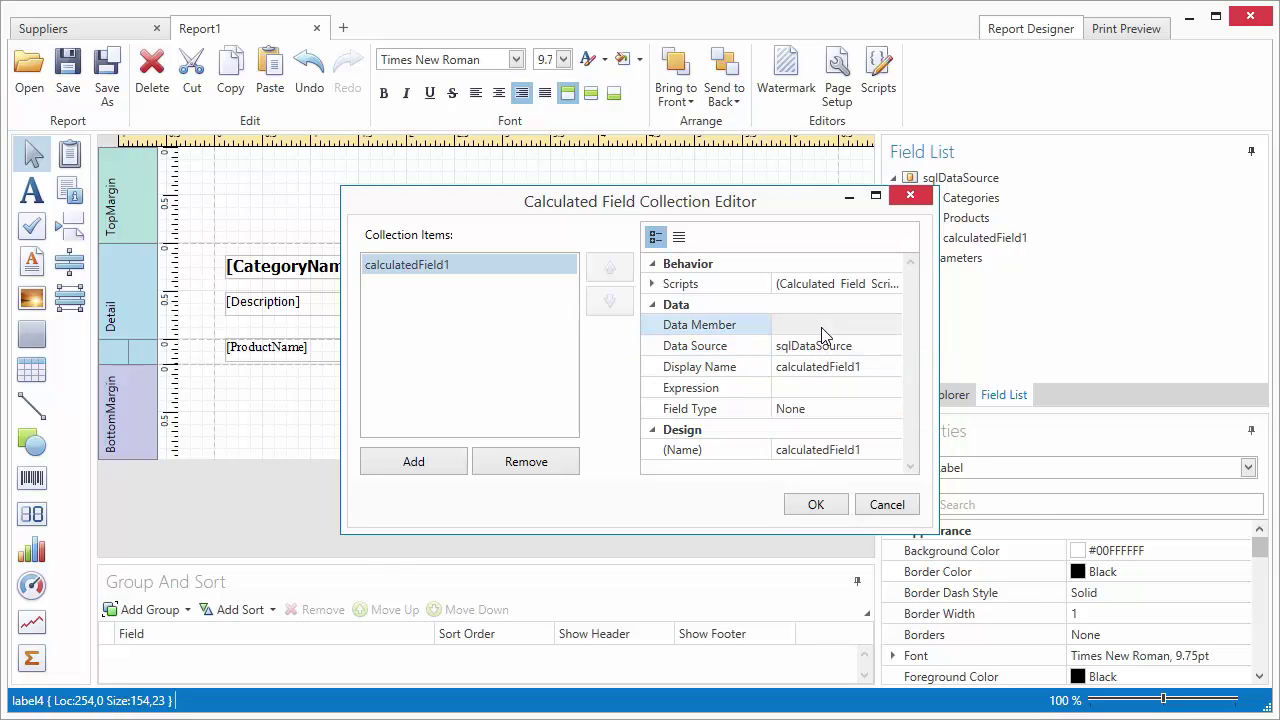
pyautogui.click(893, 324)
pyautogui.click(805, 367)
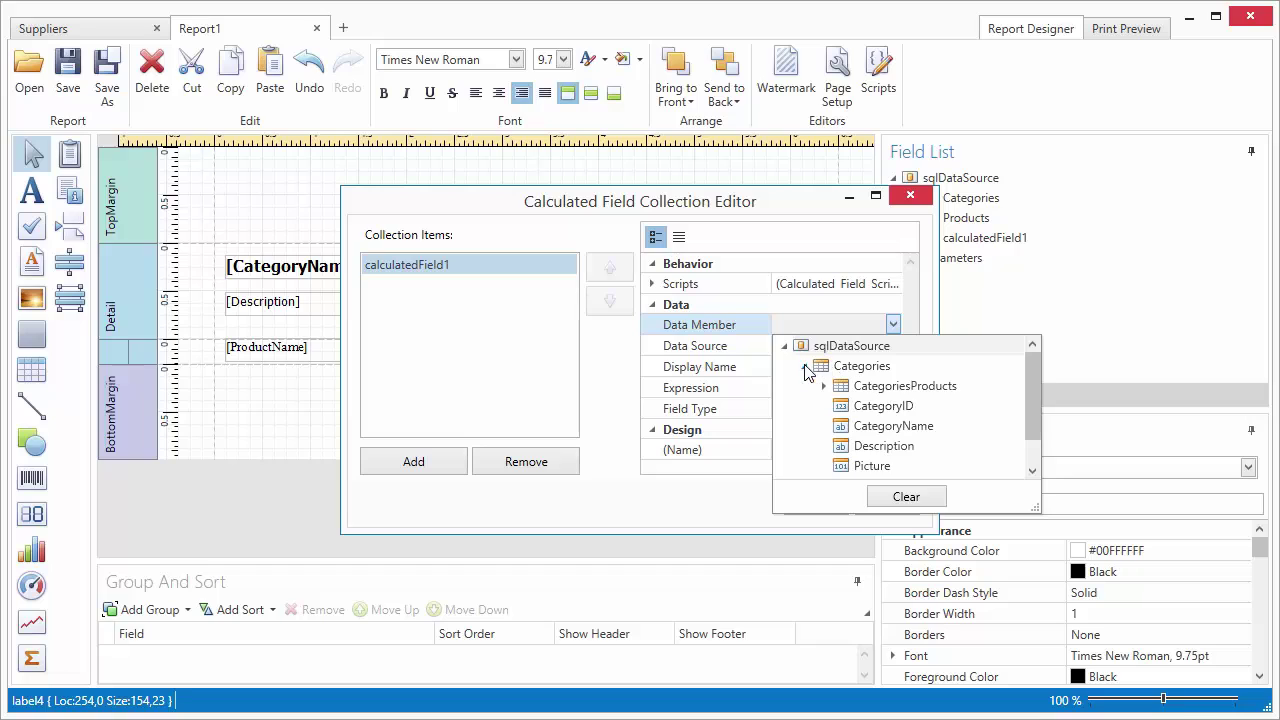
pyautogui.click(880, 386)
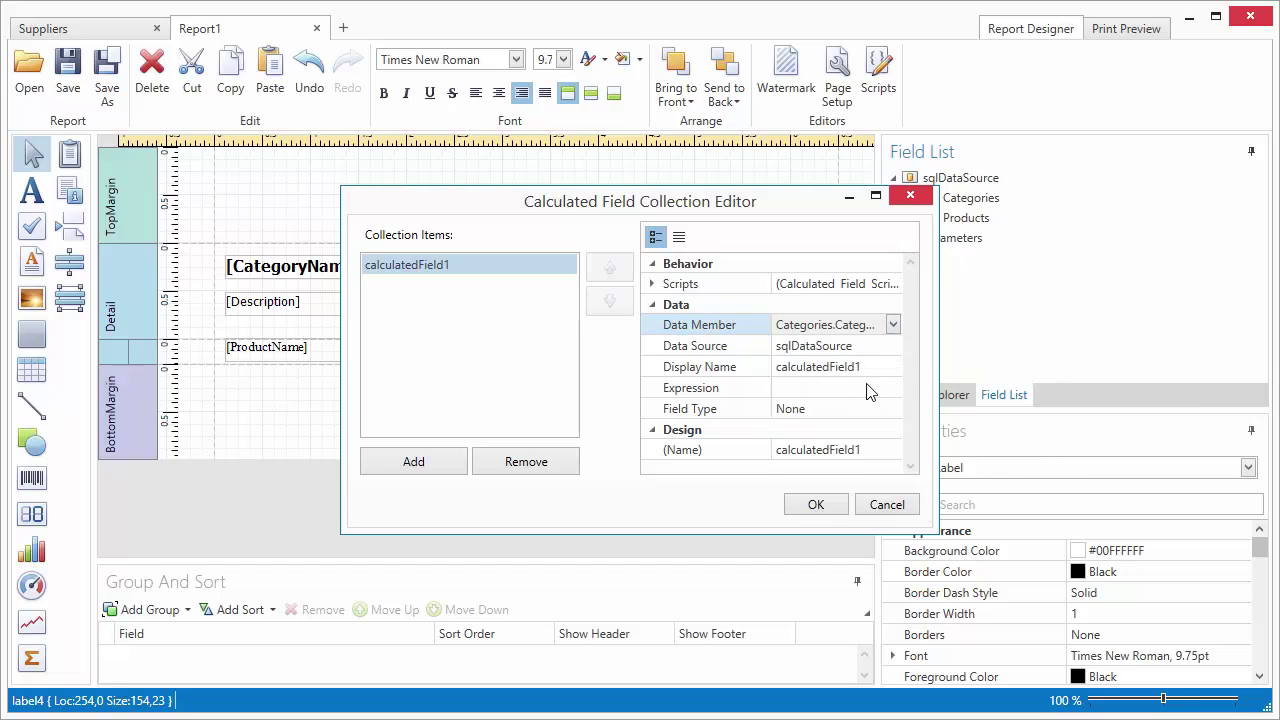
pyautogui.click(852, 389)
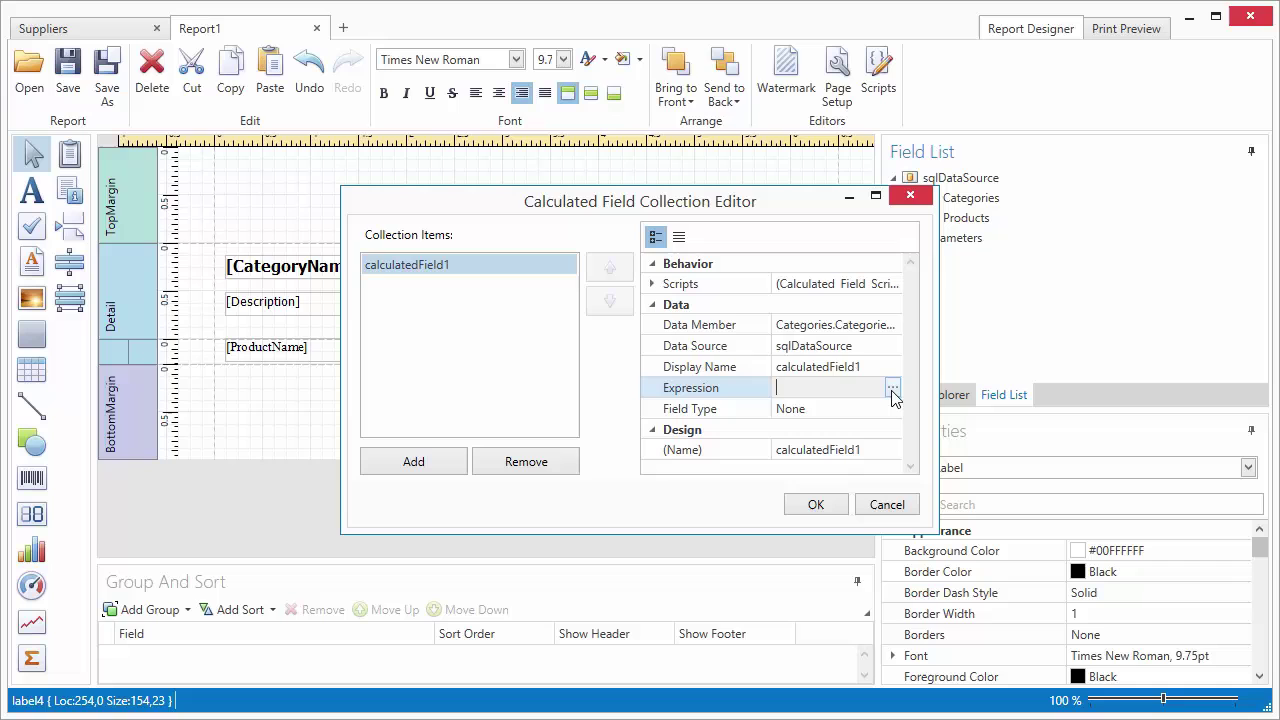
# Step: Build calculatedField1's expression Iif([UnitsOnOrder] == 0, '-', [UnitsOnOrder]) using the Logical Iif function
pyautogui.click(892, 389)
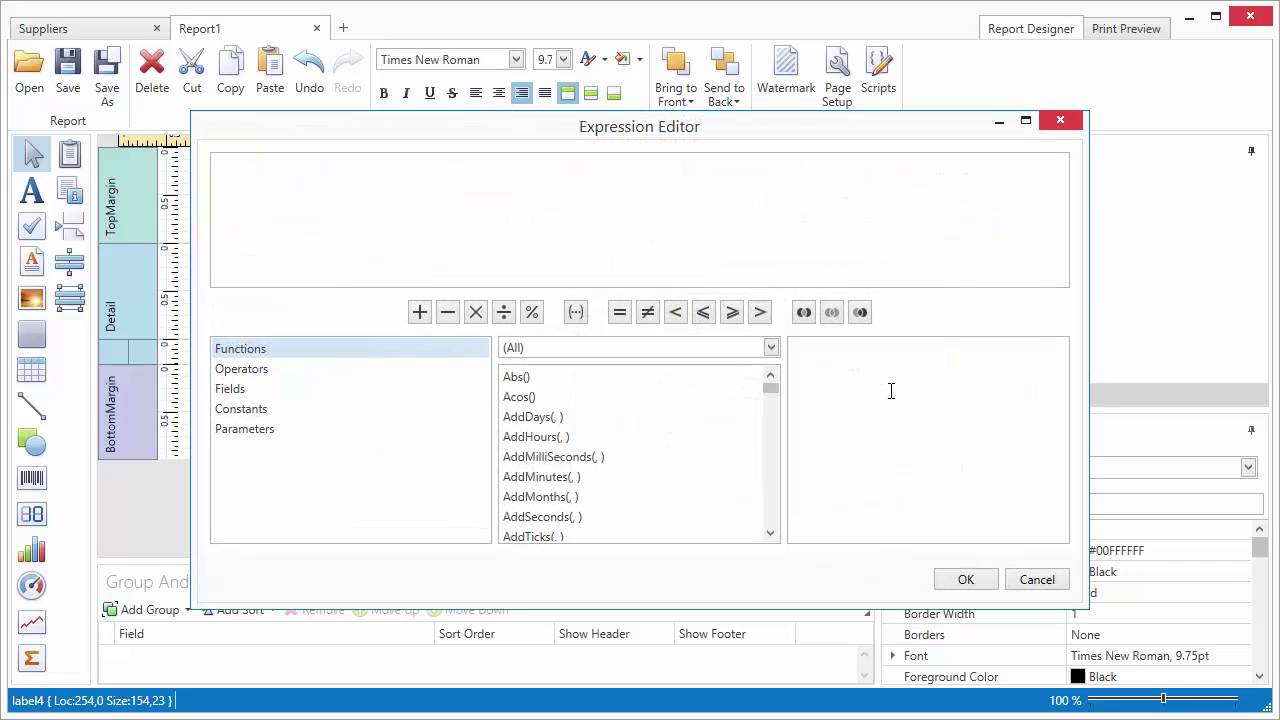
pyautogui.click(755, 350)
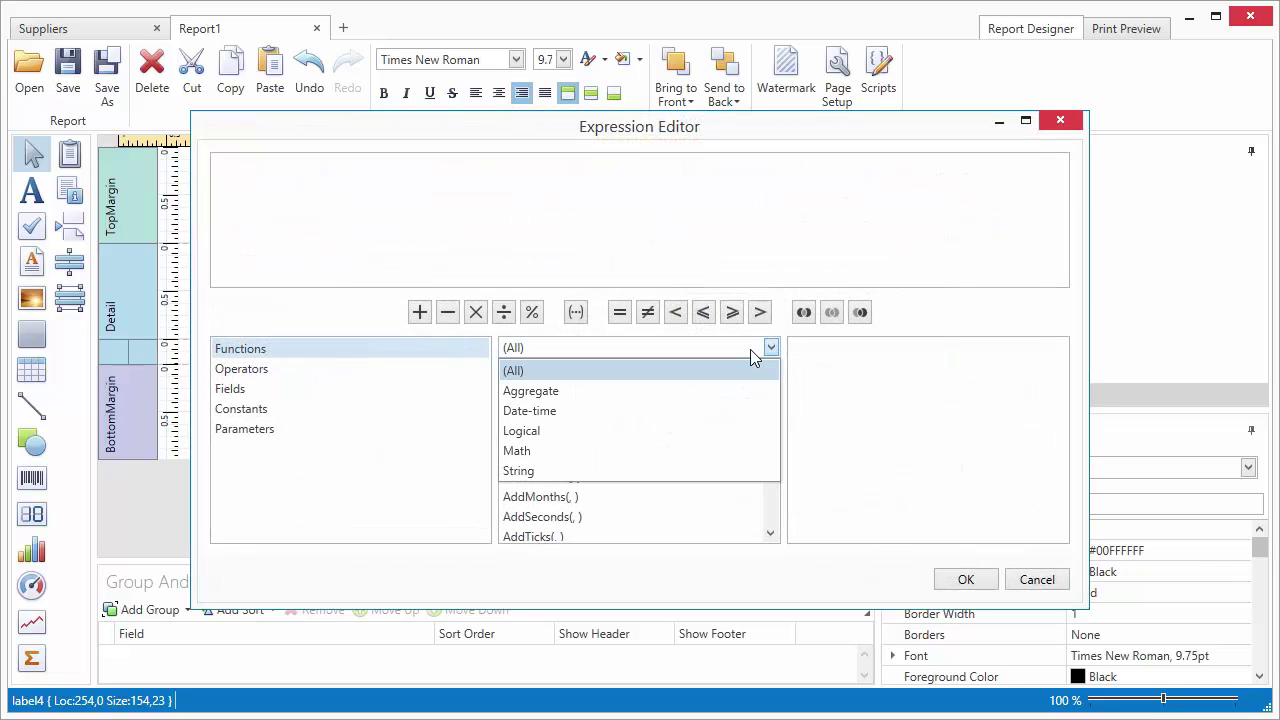
pyautogui.click(650, 430)
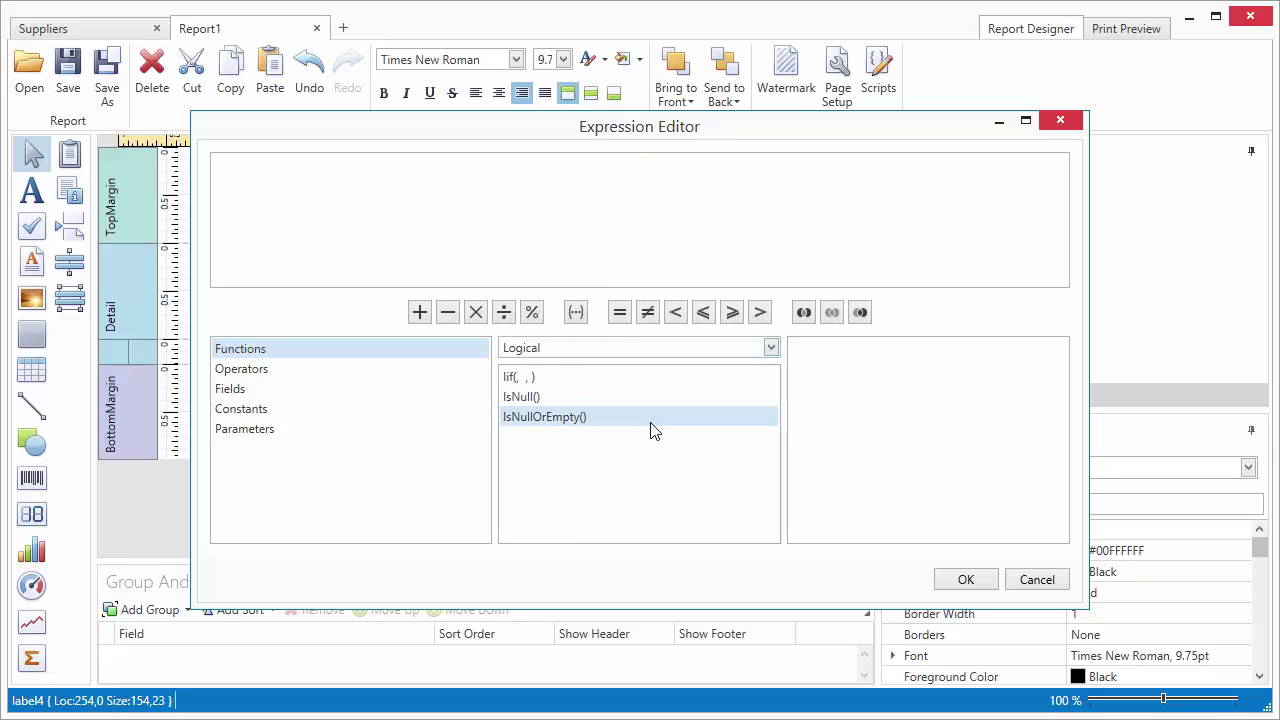
pyautogui.doubleClick(631, 380)
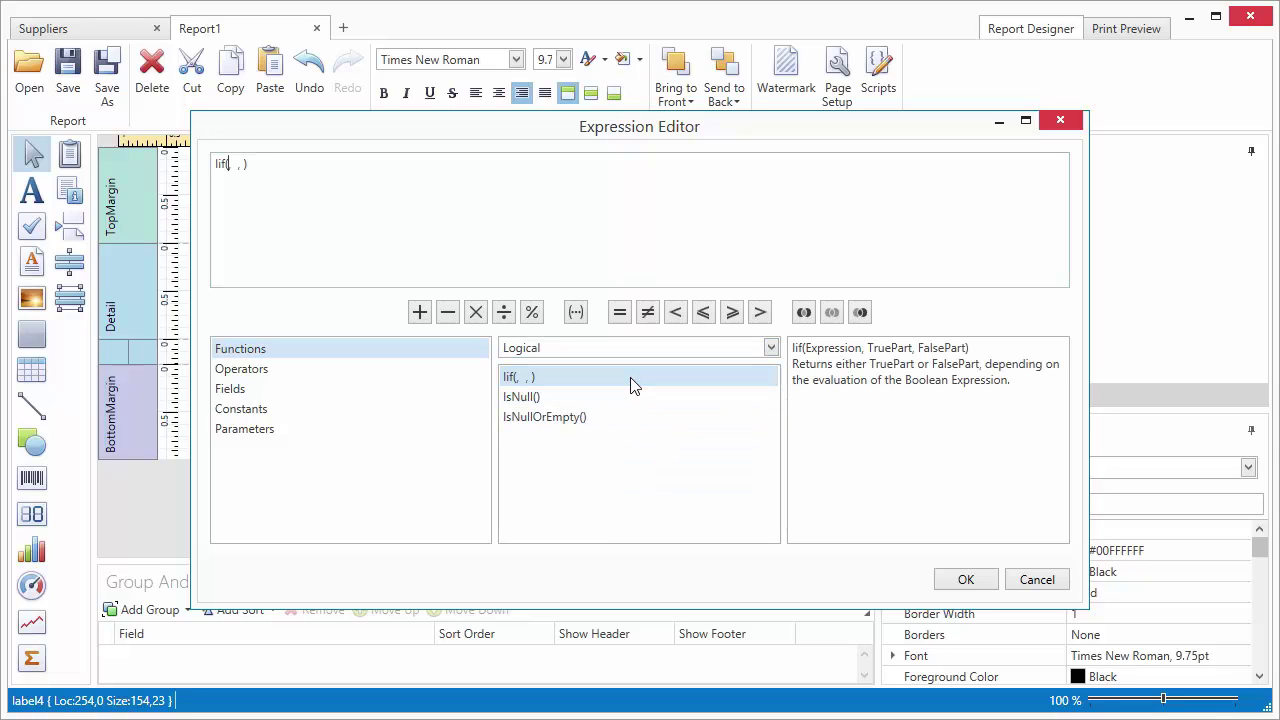
pyautogui.click(436, 393)
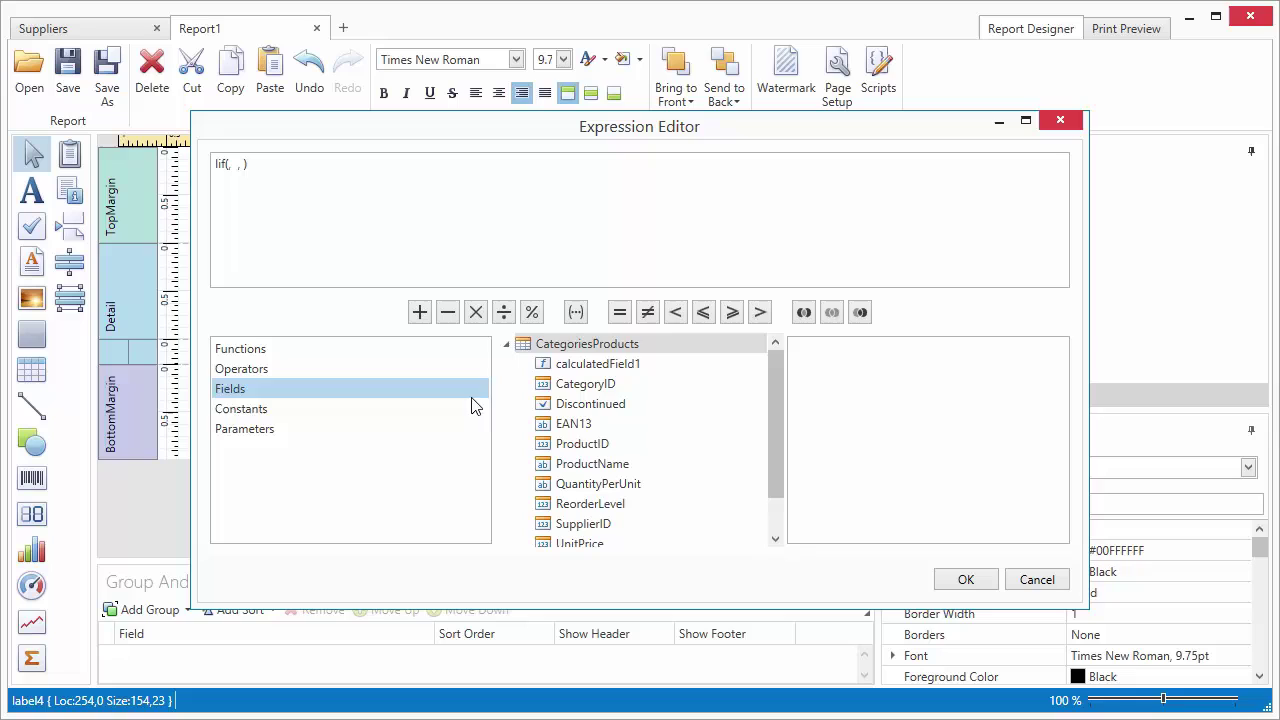
pyautogui.scroll(-3, 770, 429)
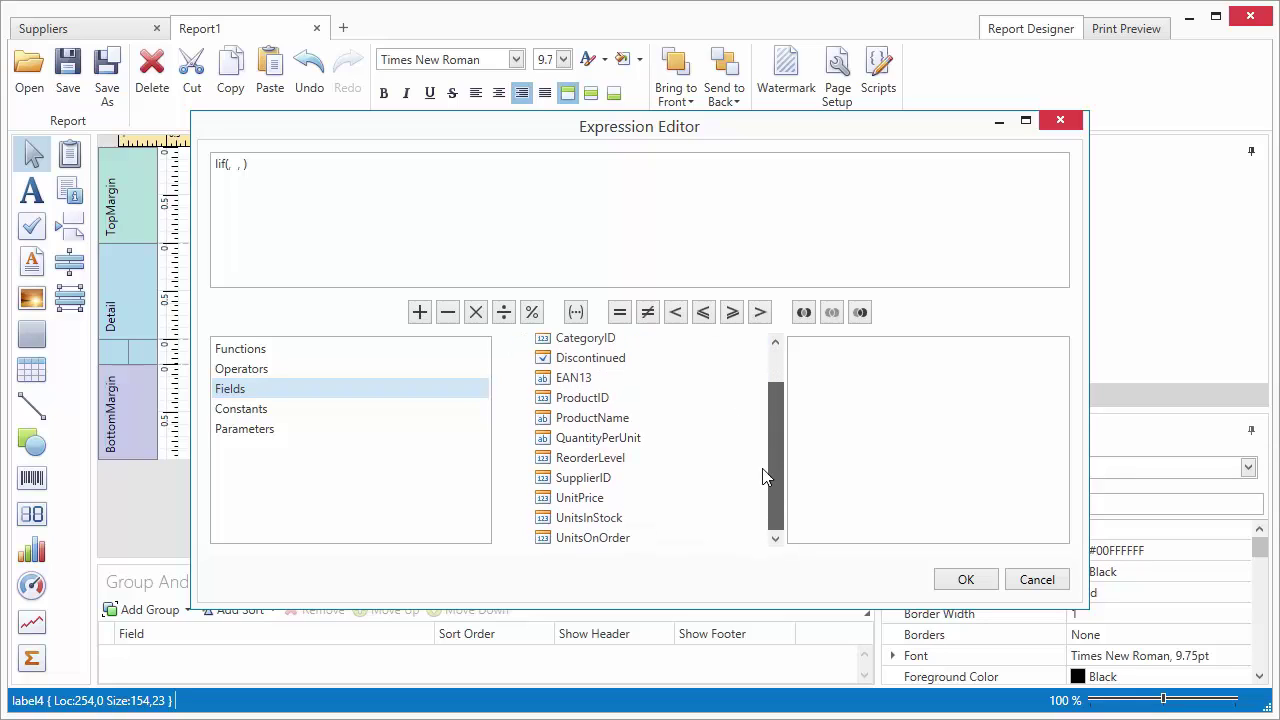
pyautogui.doubleClick(641, 540)
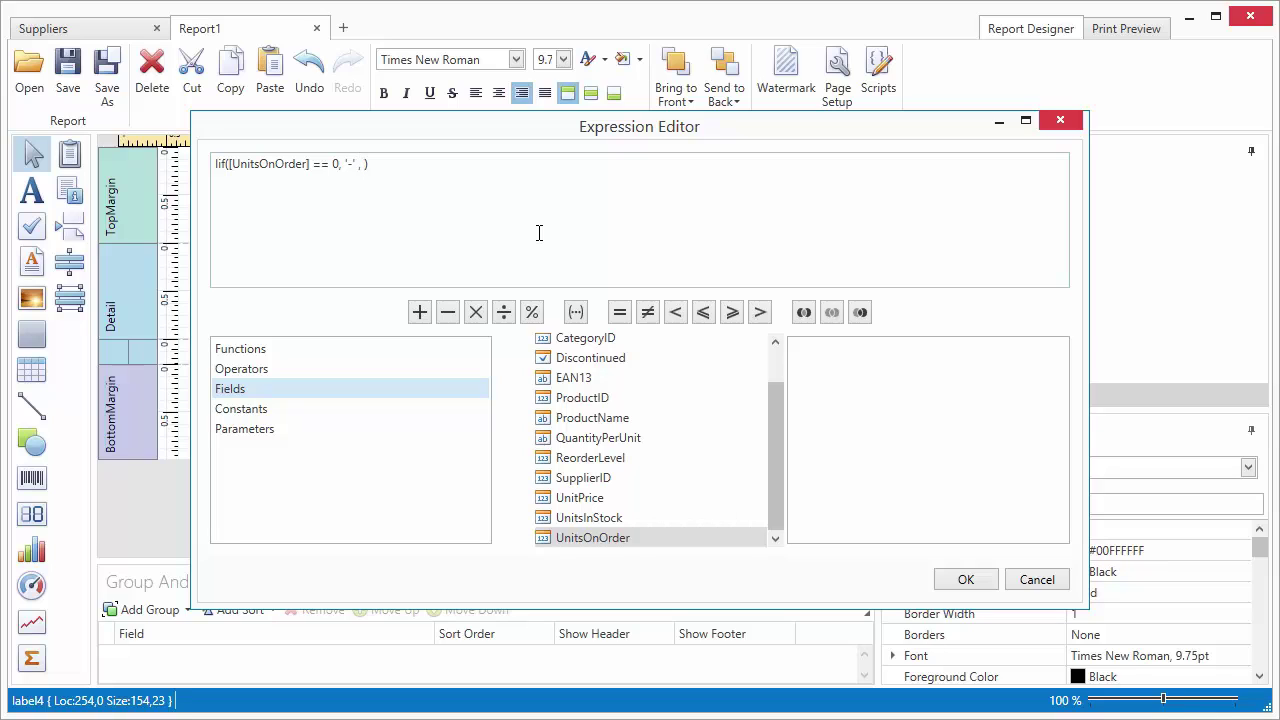
pyautogui.doubleClick(628, 545)
# Step: Save calculatedField1 and bind the product row's UnitsOnOrder label to it
pyautogui.click(960, 583)
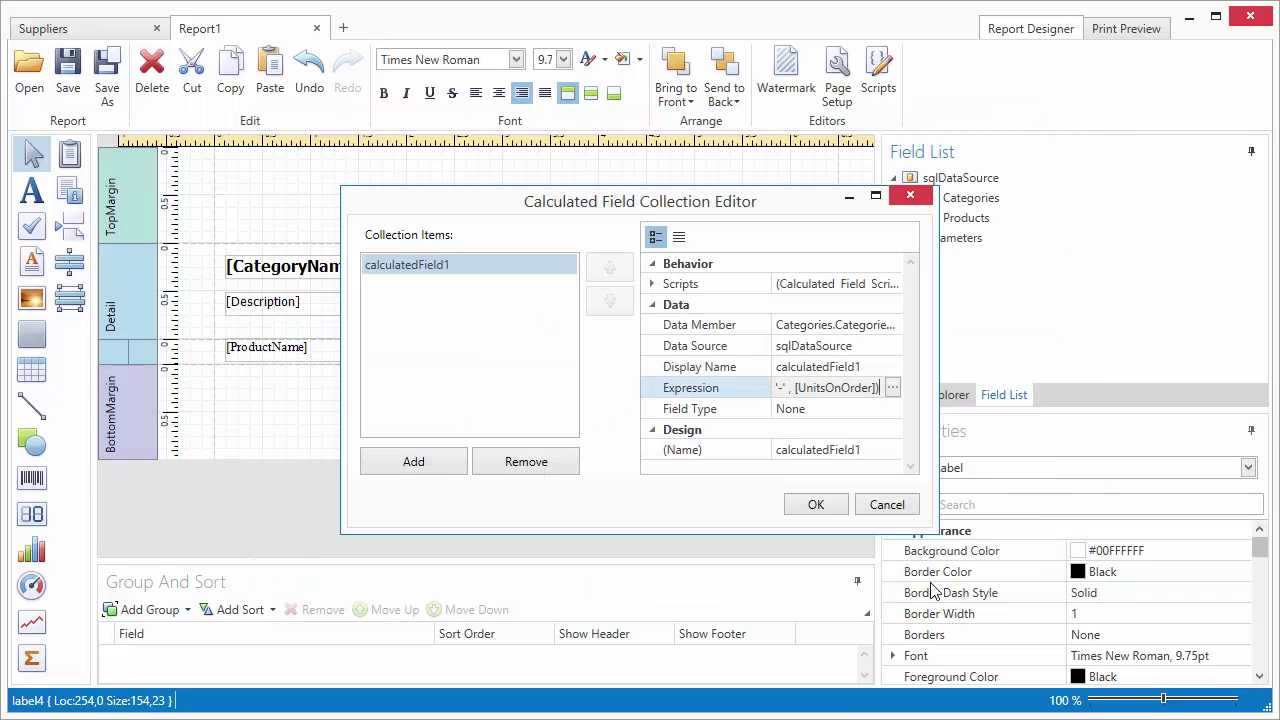
pyautogui.click(829, 512)
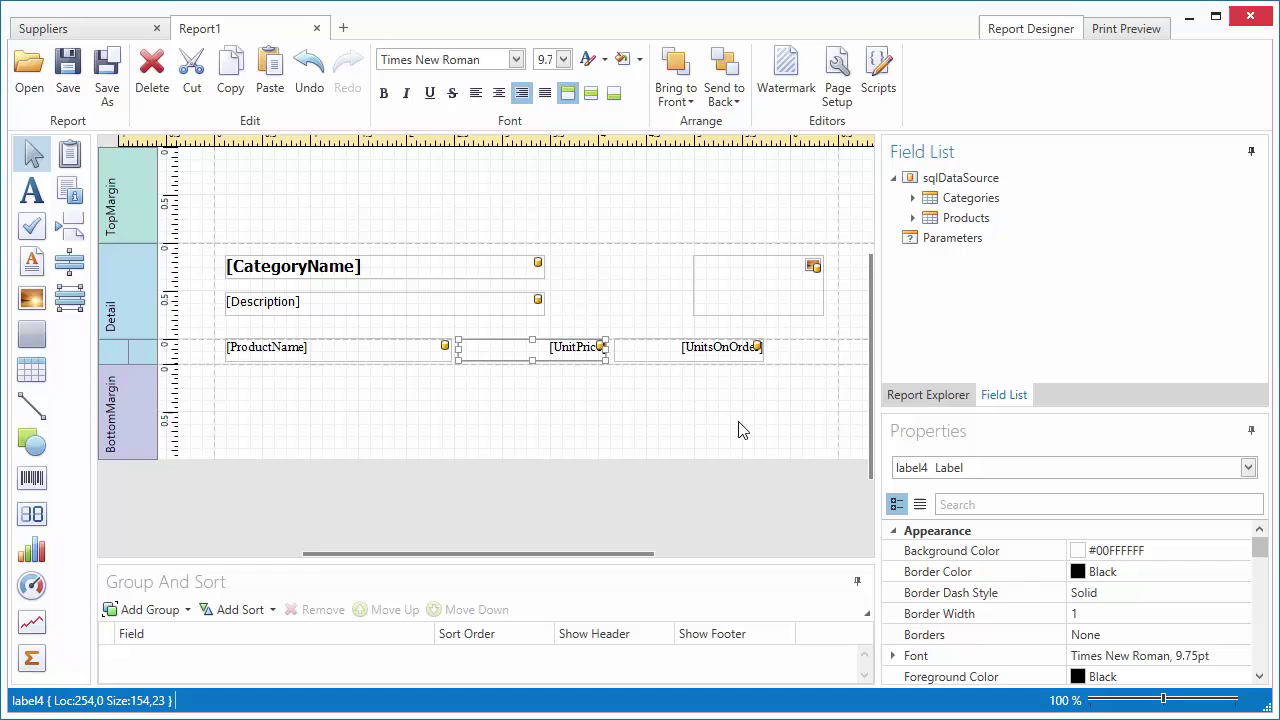
pyautogui.click(665, 352)
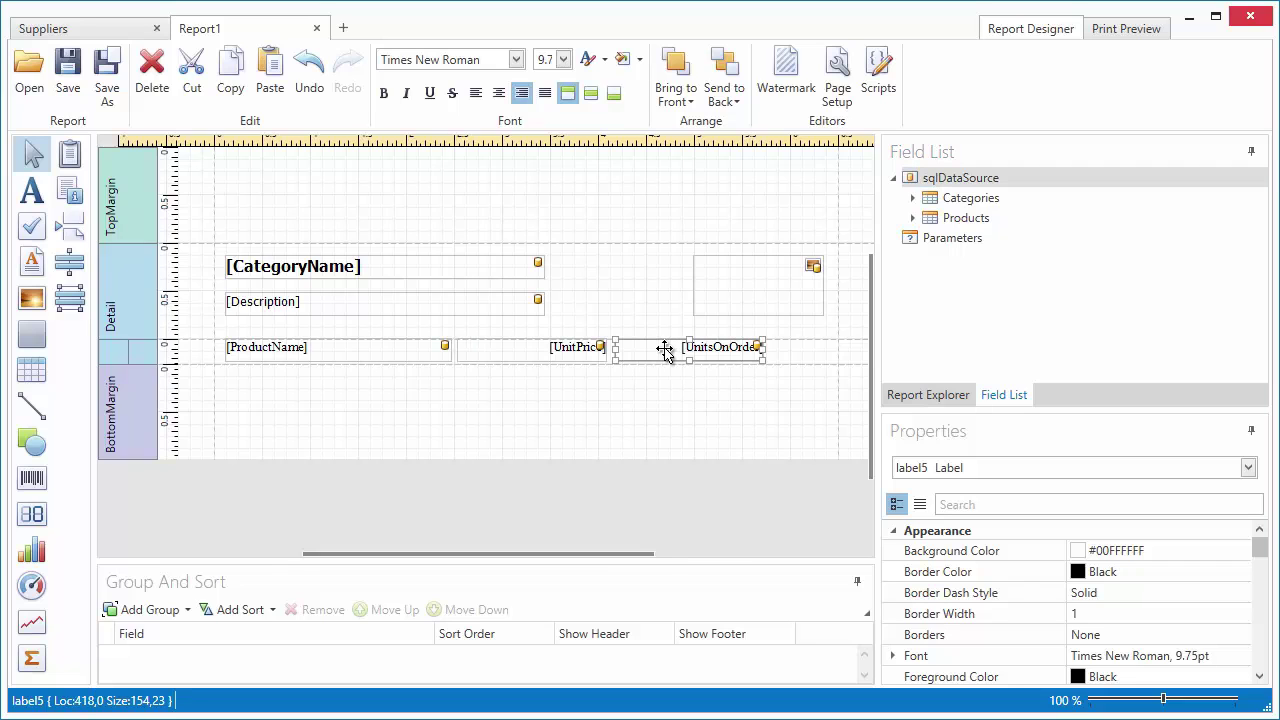
pyautogui.rightClick(665, 352)
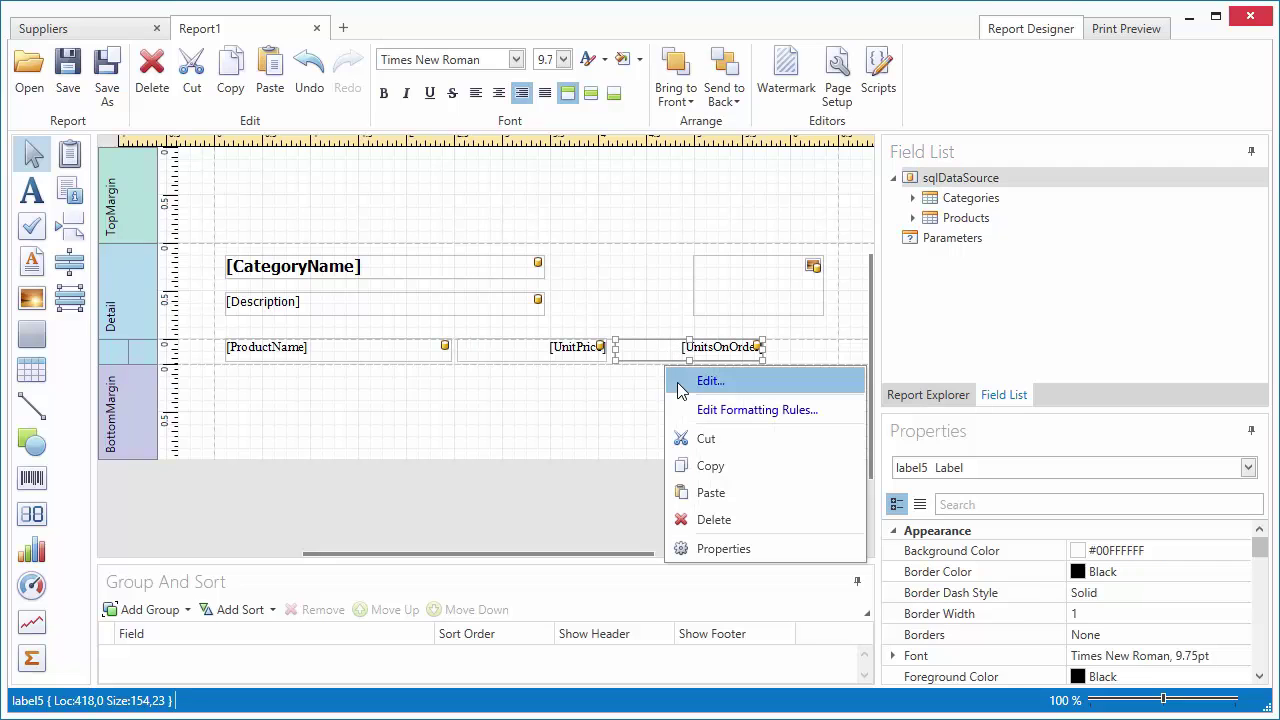
pyautogui.click(678, 381)
pyautogui.click(761, 220)
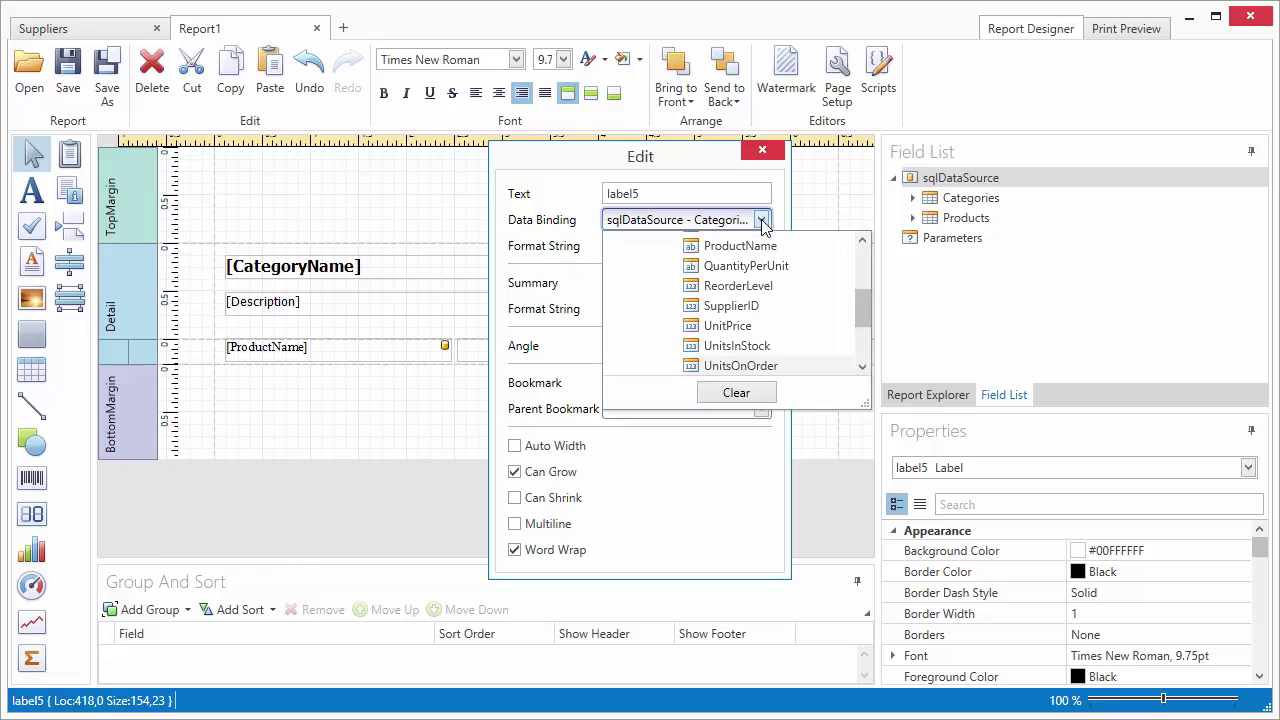
pyautogui.moveTo(863, 305); pyautogui.dragTo(863, 268)
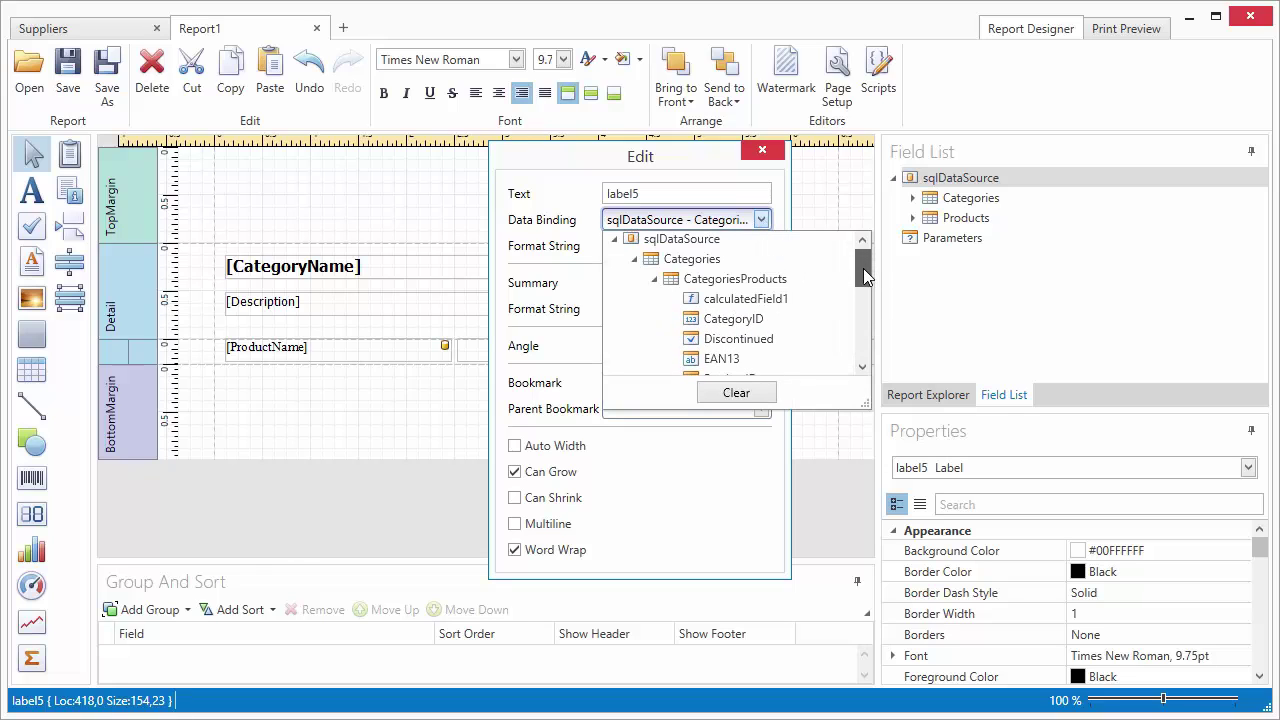
pyautogui.click(780, 299)
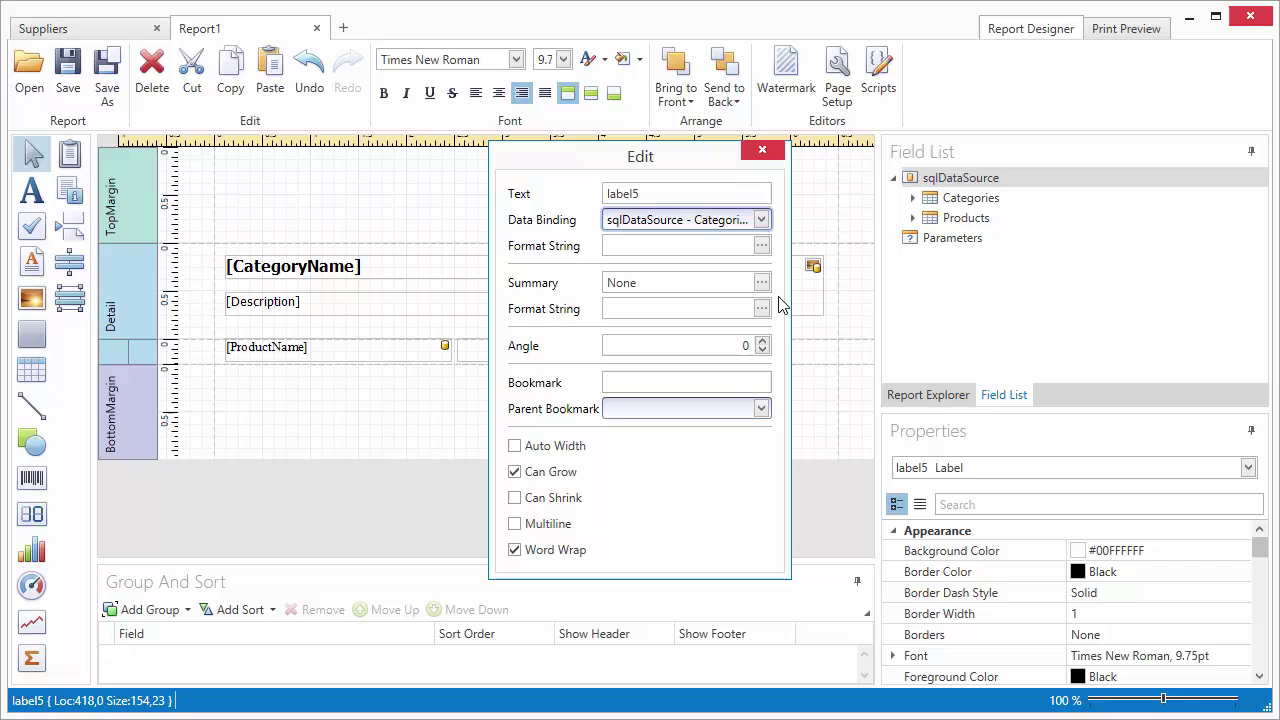
# Step: Preview the report to confirm zero units on order print as dashes
pyautogui.click(762, 152)
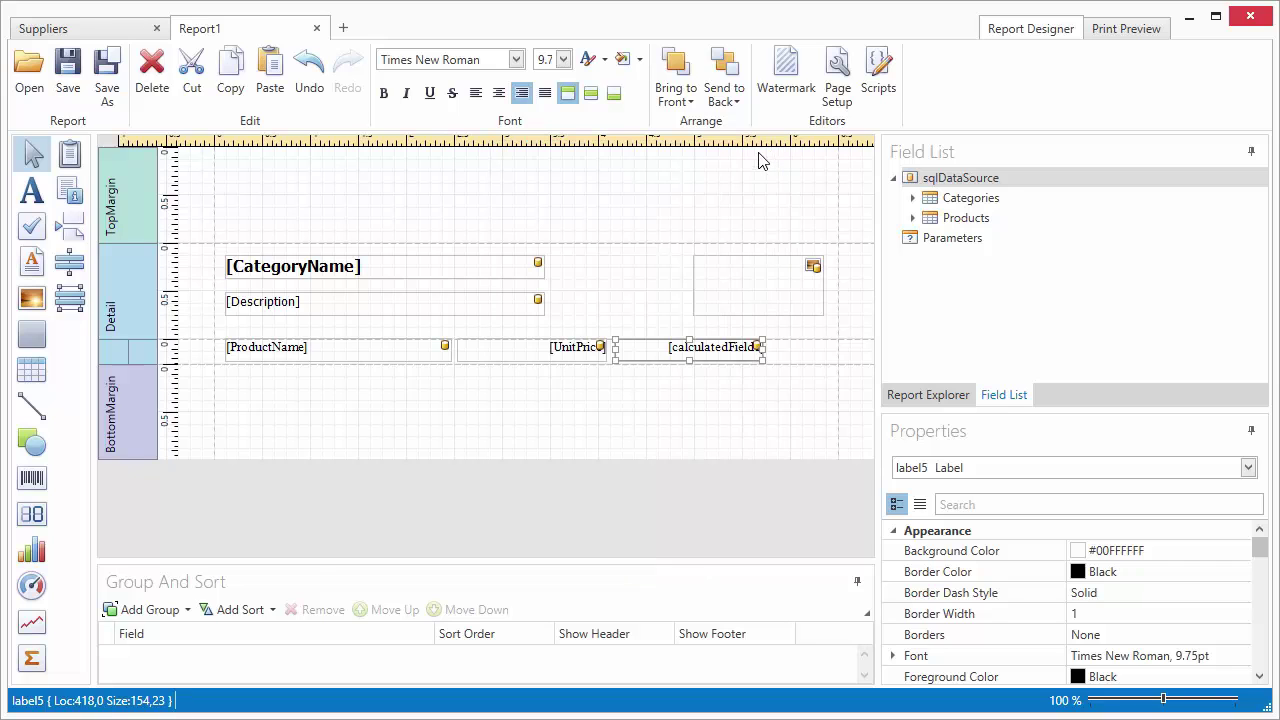
pyautogui.click(1105, 36)
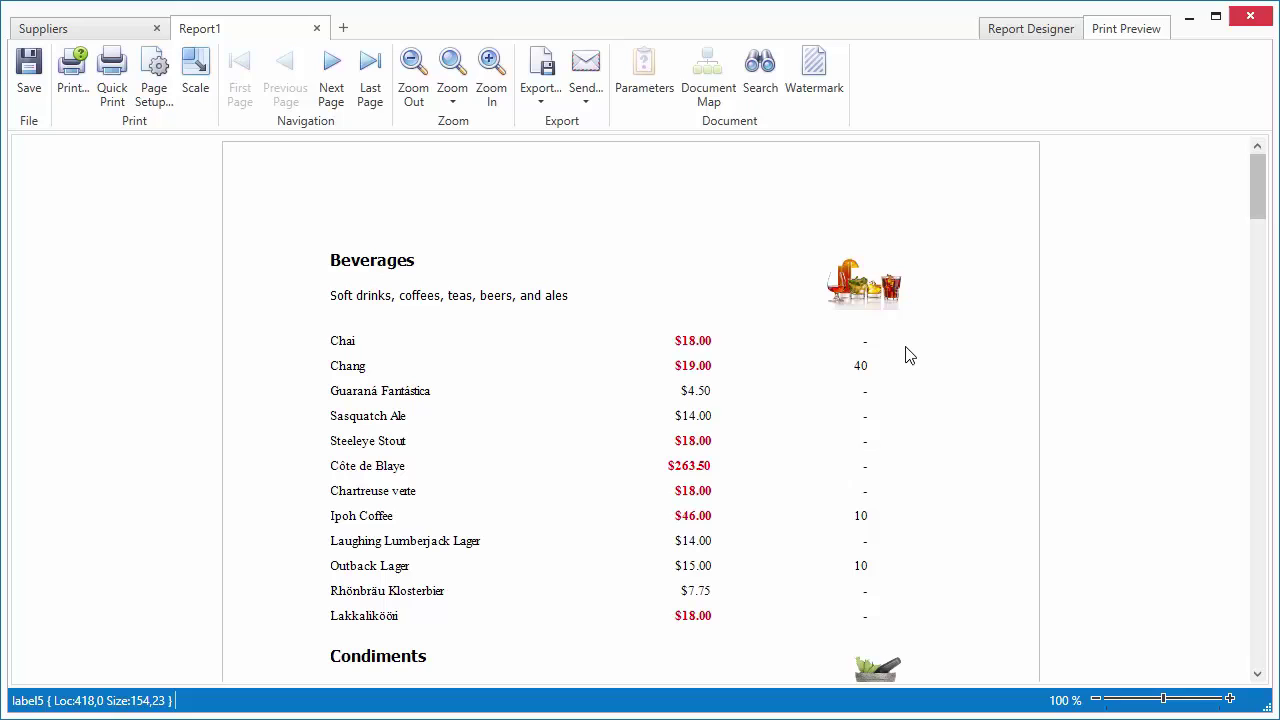
pyautogui.click(1003, 30)
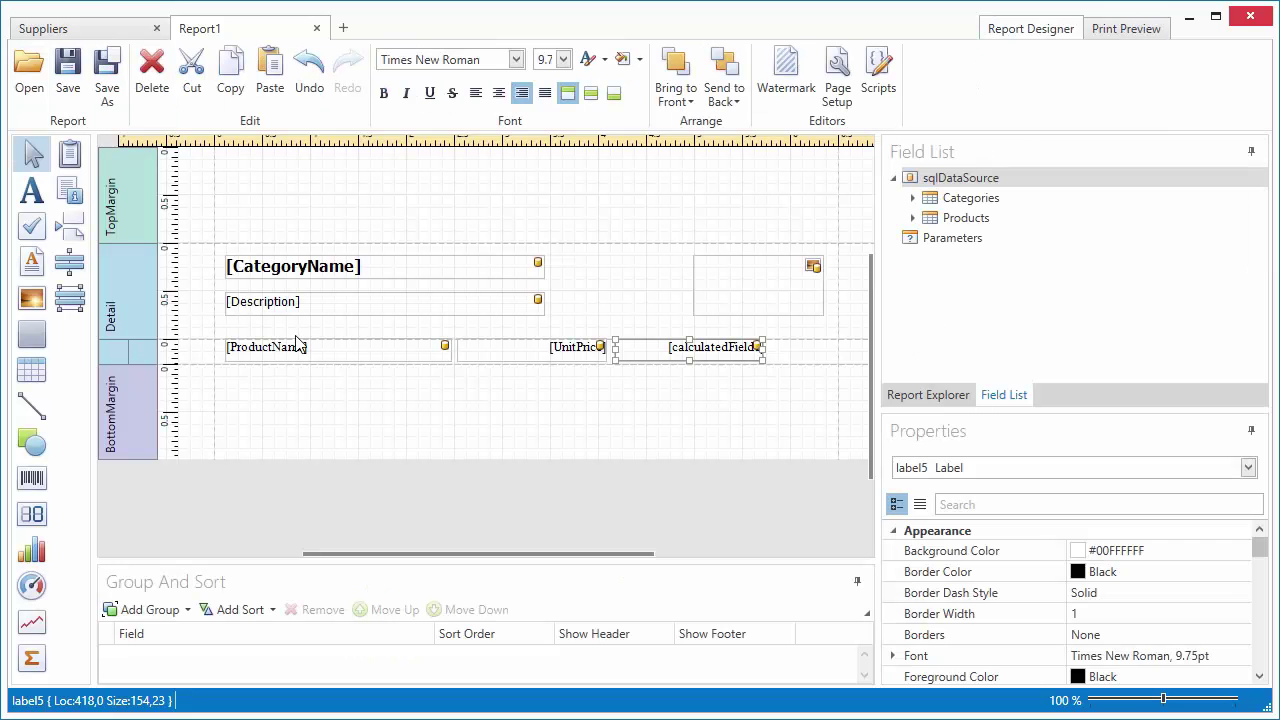
# Step: Group the products by Discontinued in the Group and Sort panel
pyautogui.click(140, 356)
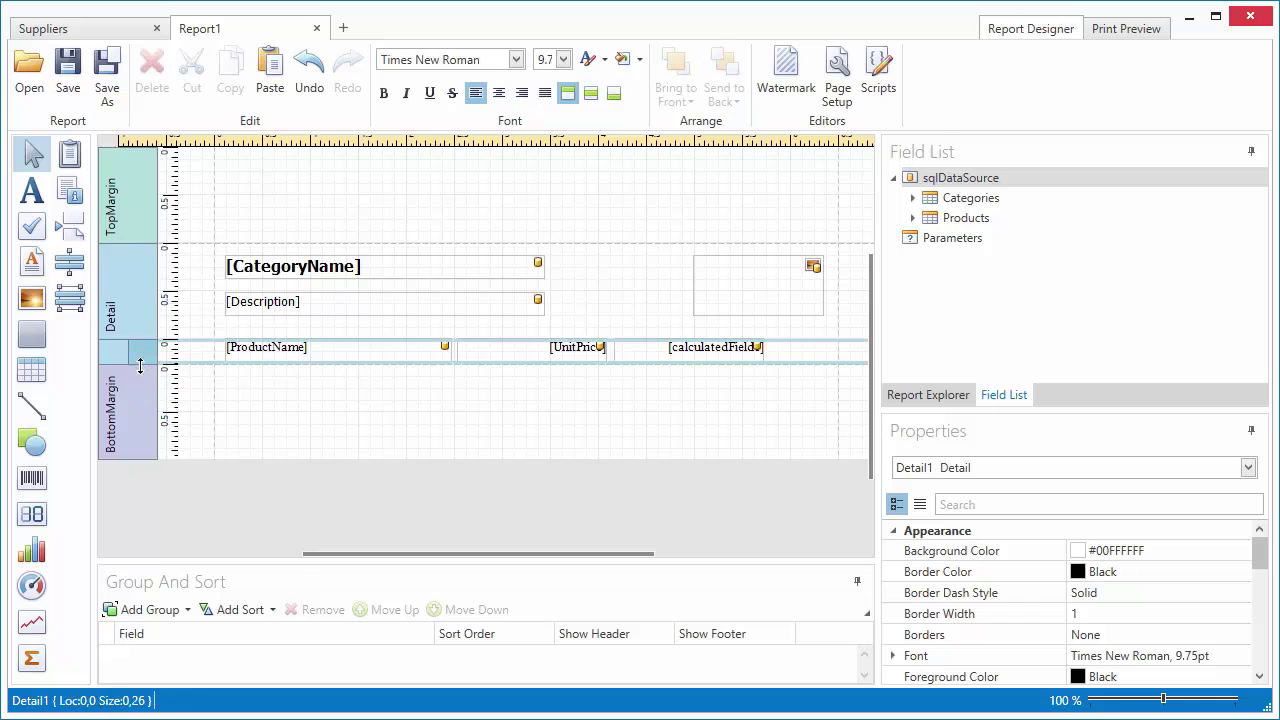
pyautogui.moveTo(217, 561); pyautogui.dragTo(234, 457)
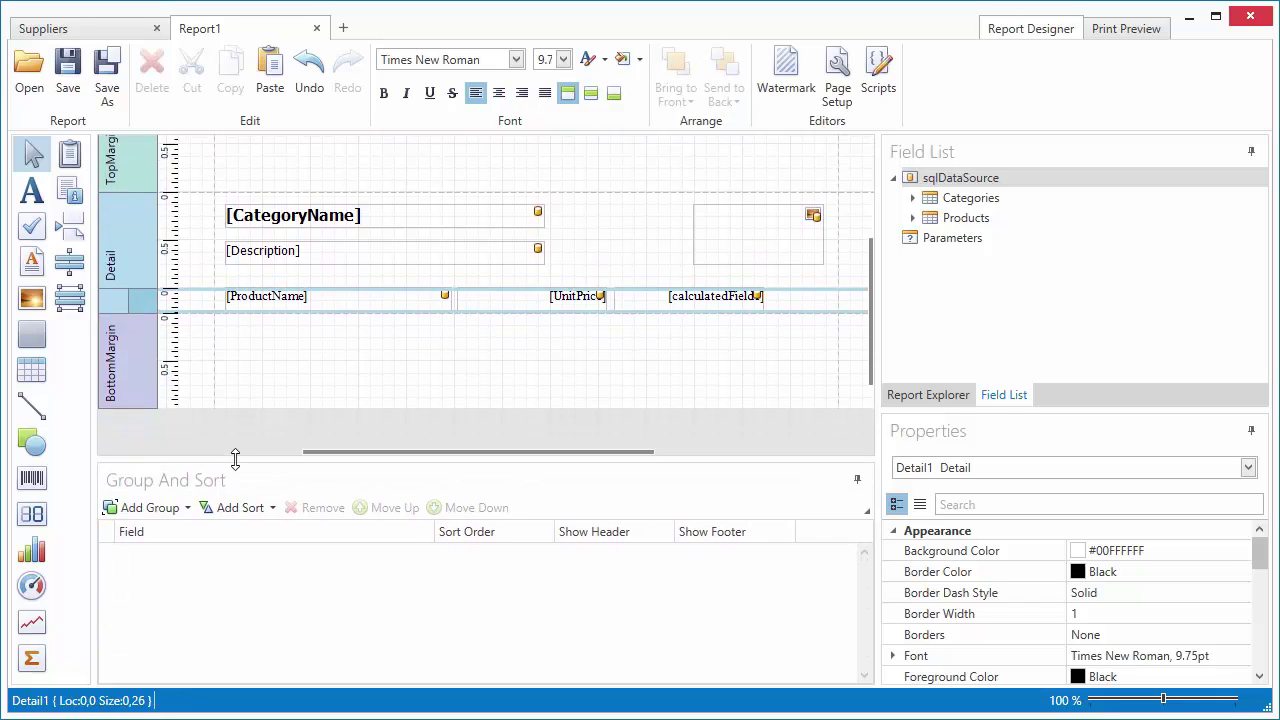
pyautogui.click(189, 508)
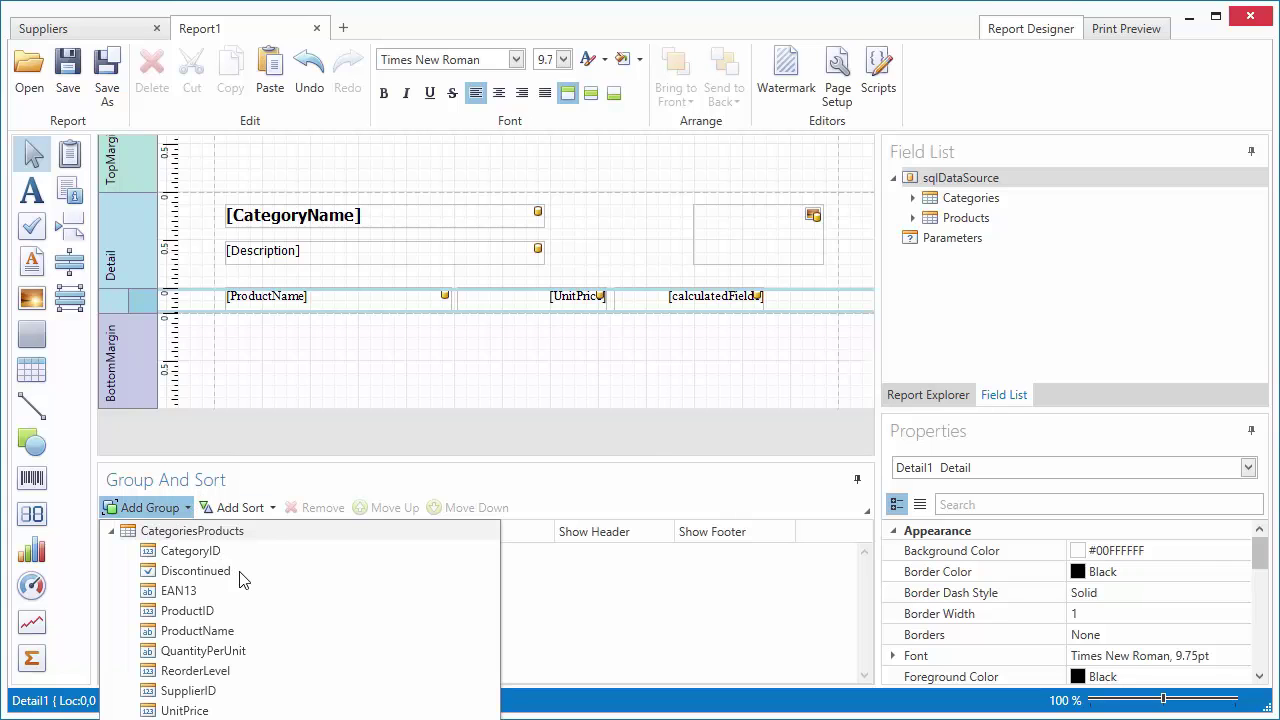
pyautogui.click(196, 571)
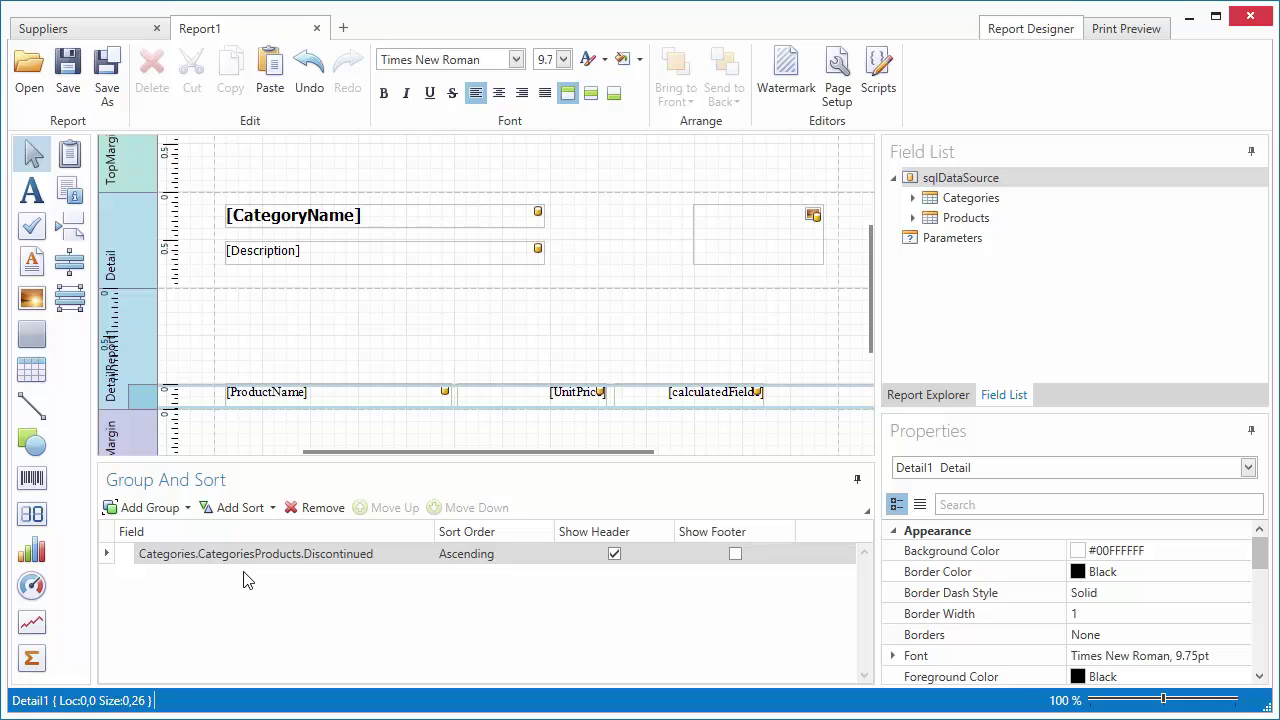
# Step: Drop a Discontinued checkbox from CategoriesProducts into the group header
pyautogui.click(914, 200)
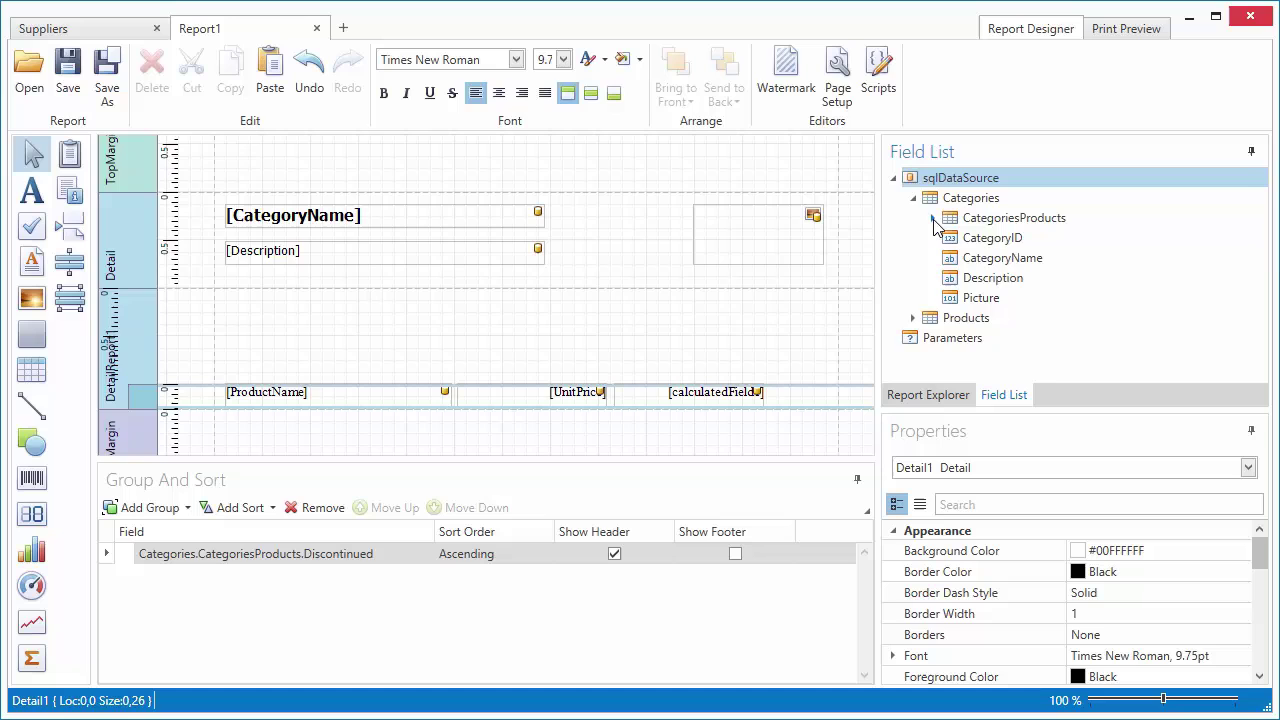
pyautogui.click(934, 220)
pyautogui.click(1031, 284)
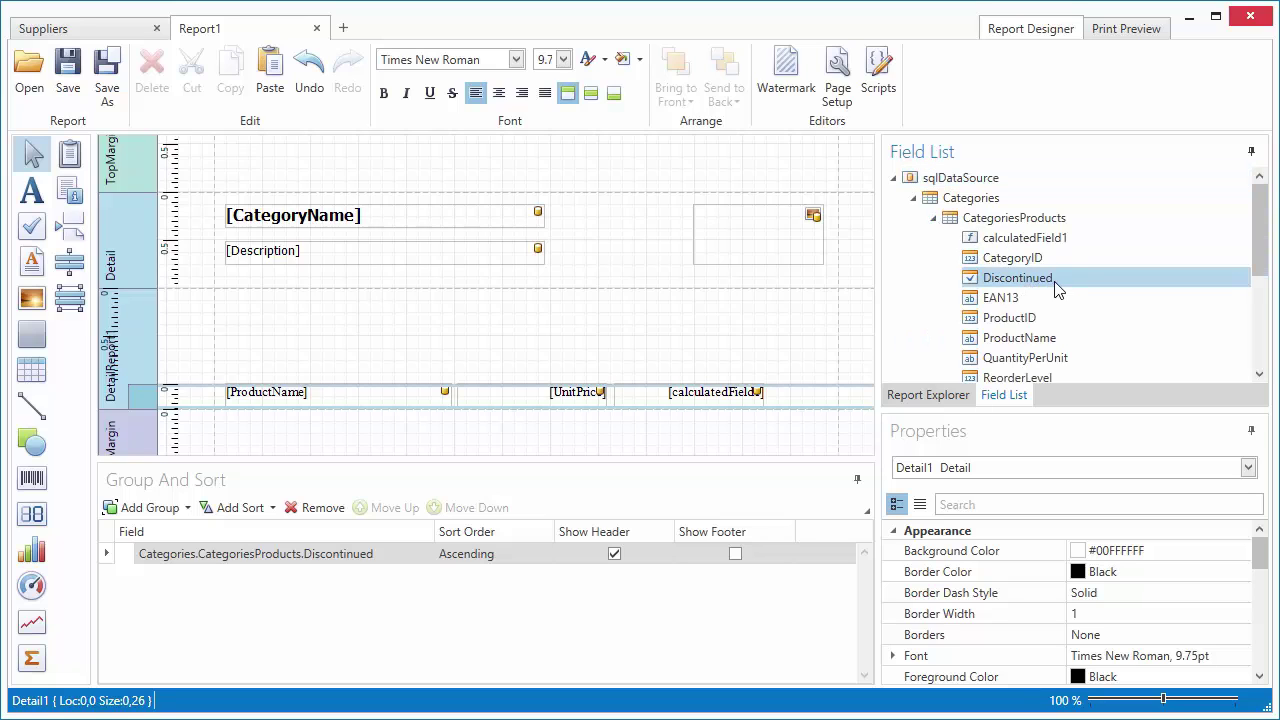
pyautogui.moveTo(1062, 290); pyautogui.dragTo(545, 310)
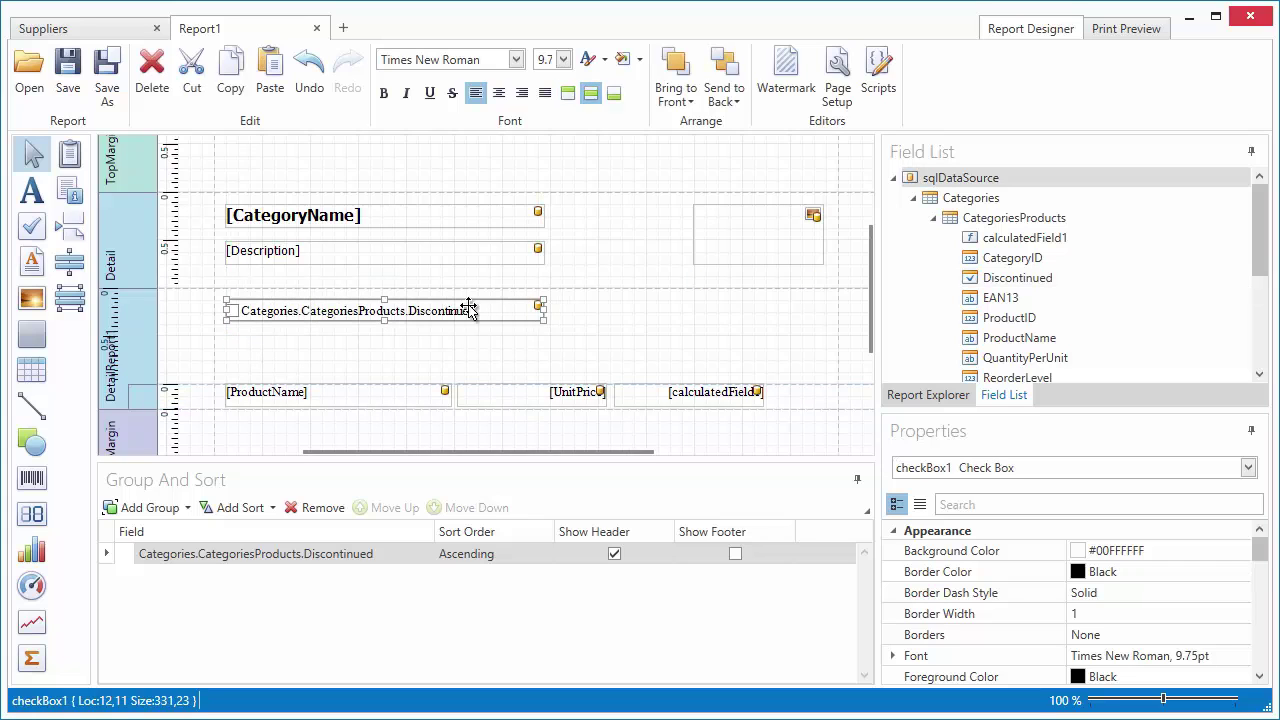
# Step: Trim the checkbox caption to 'Discontinued' and shorten the group header from 100 to 48
pyautogui.doubleClick(441, 310)
pyautogui.click(398, 313)
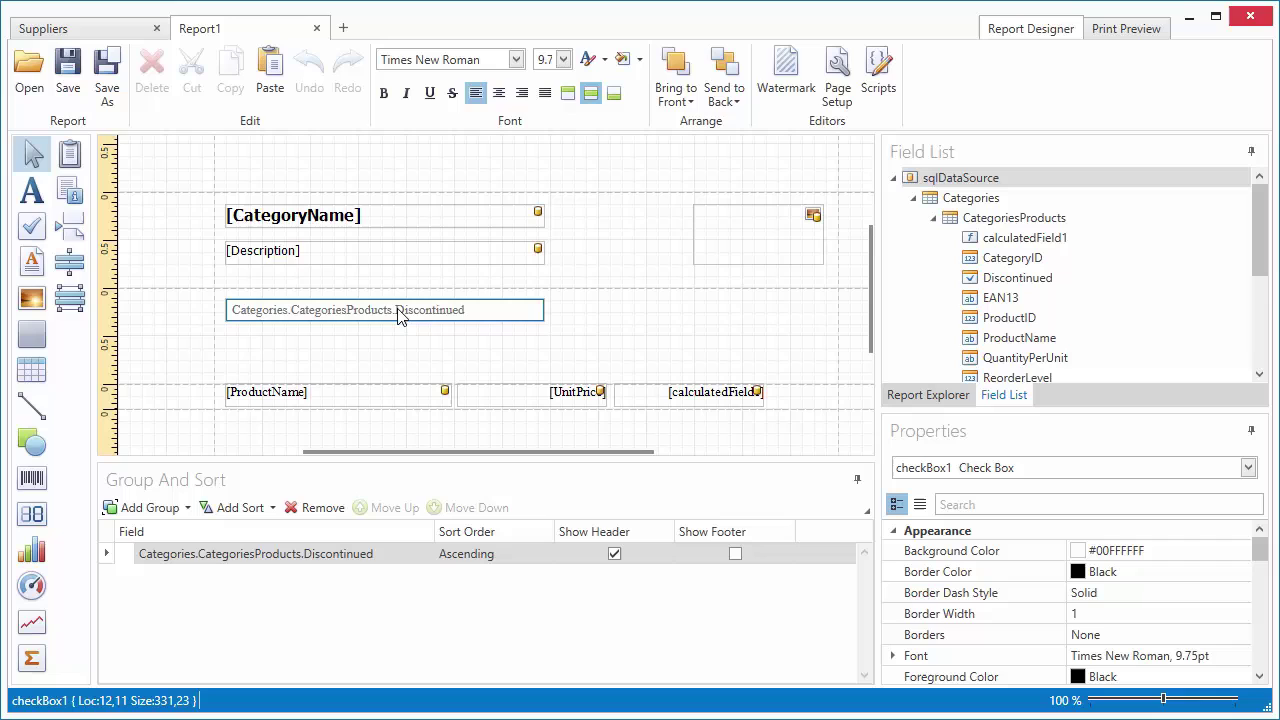
pyautogui.hotkey('shift', 'Home')
pyautogui.press('BackSpace')
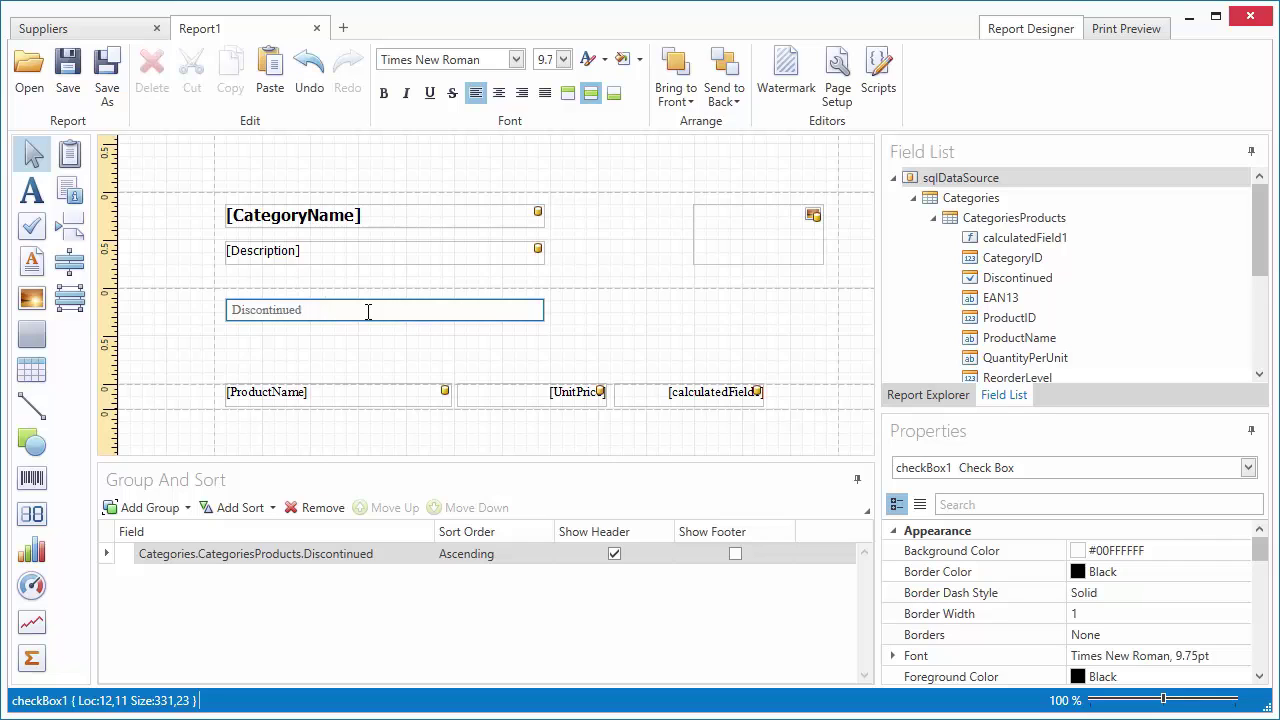
pyautogui.click(342, 344)
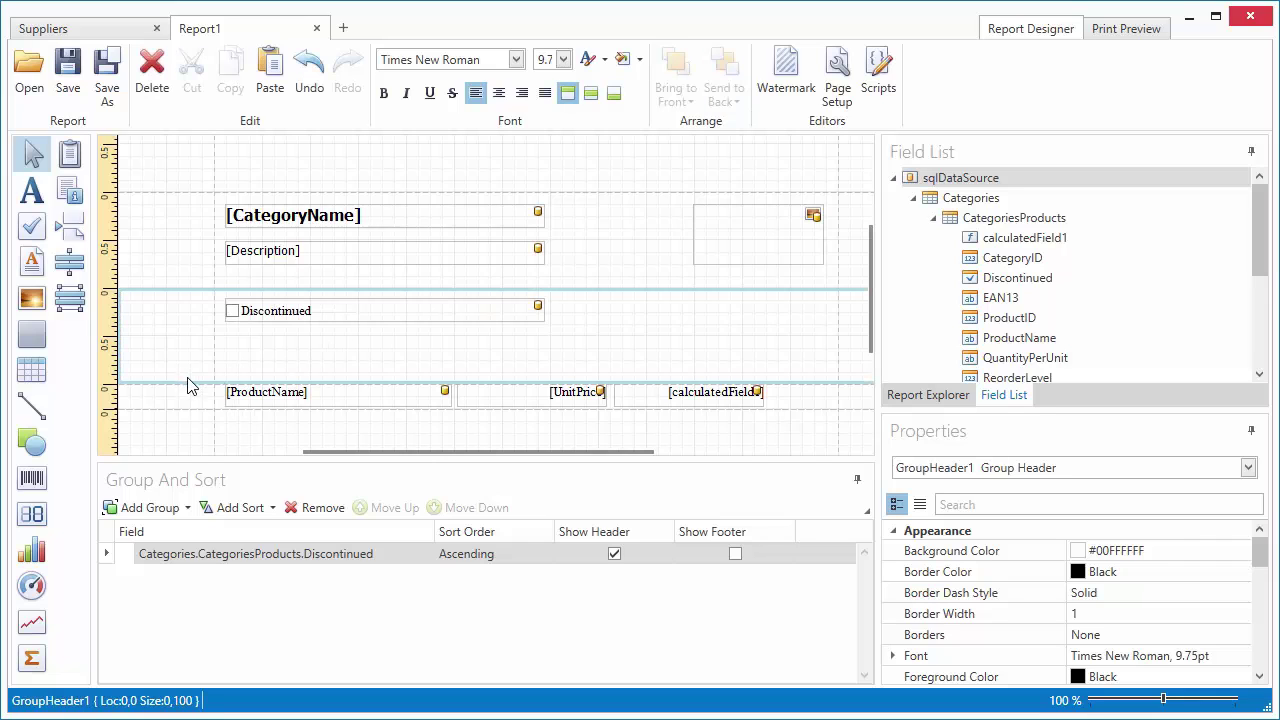
pyautogui.moveTo(187, 383); pyautogui.dragTo(201, 333)
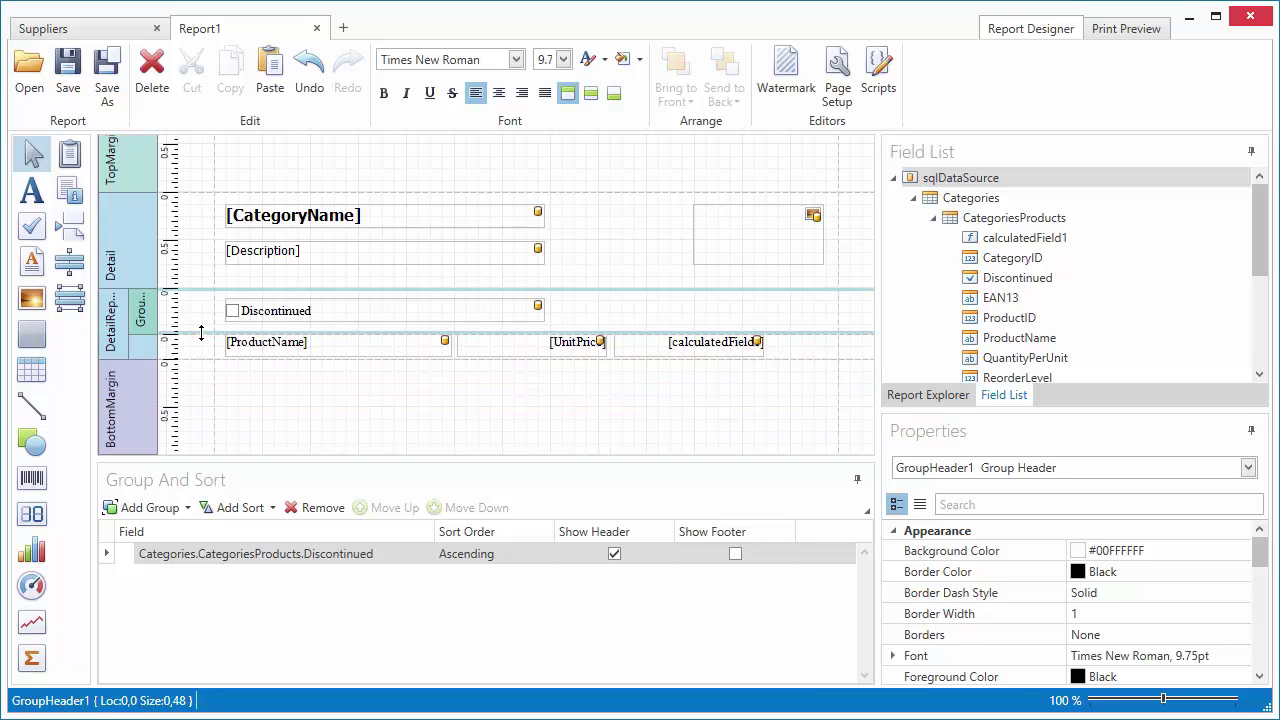
# Step: Show GroupFooter1 and place a widened, right-aligned UnitsOnOrder label beneath the third column
pyautogui.click(736, 554)
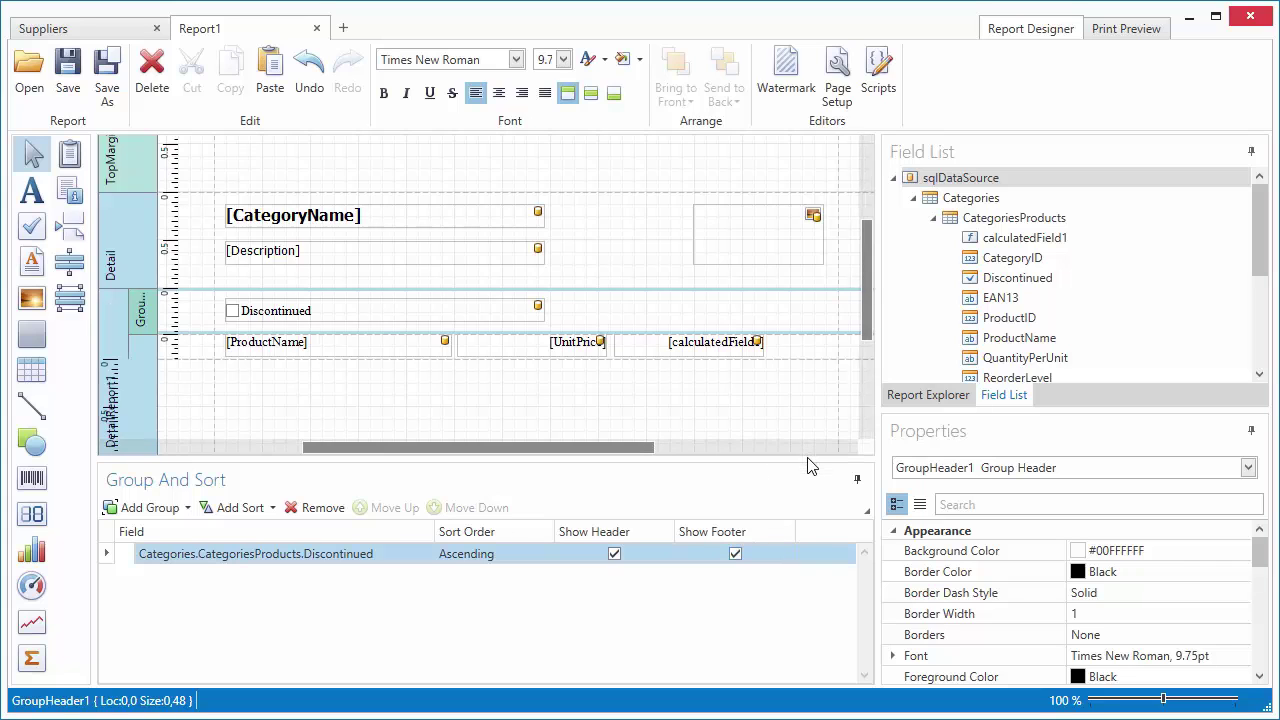
pyautogui.moveTo(807, 522); pyautogui.dragTo(808, 633)
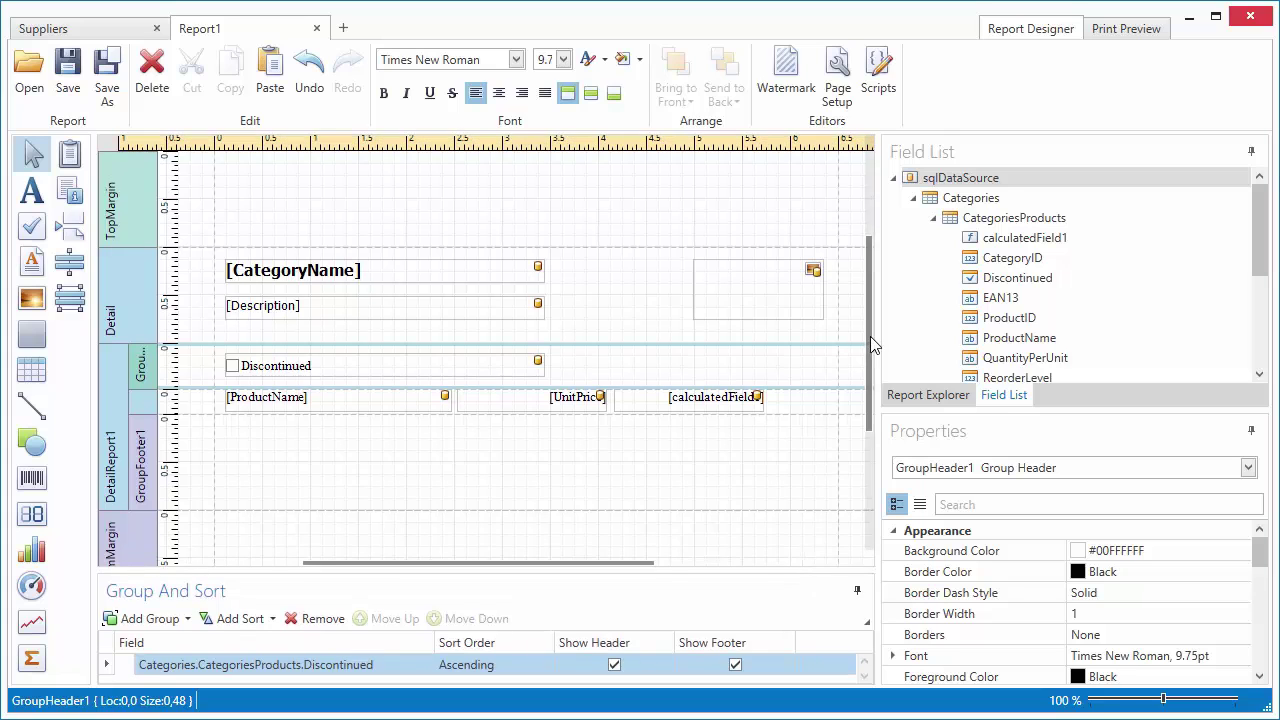
pyautogui.moveTo(871, 360); pyautogui.dragTo(874, 383)
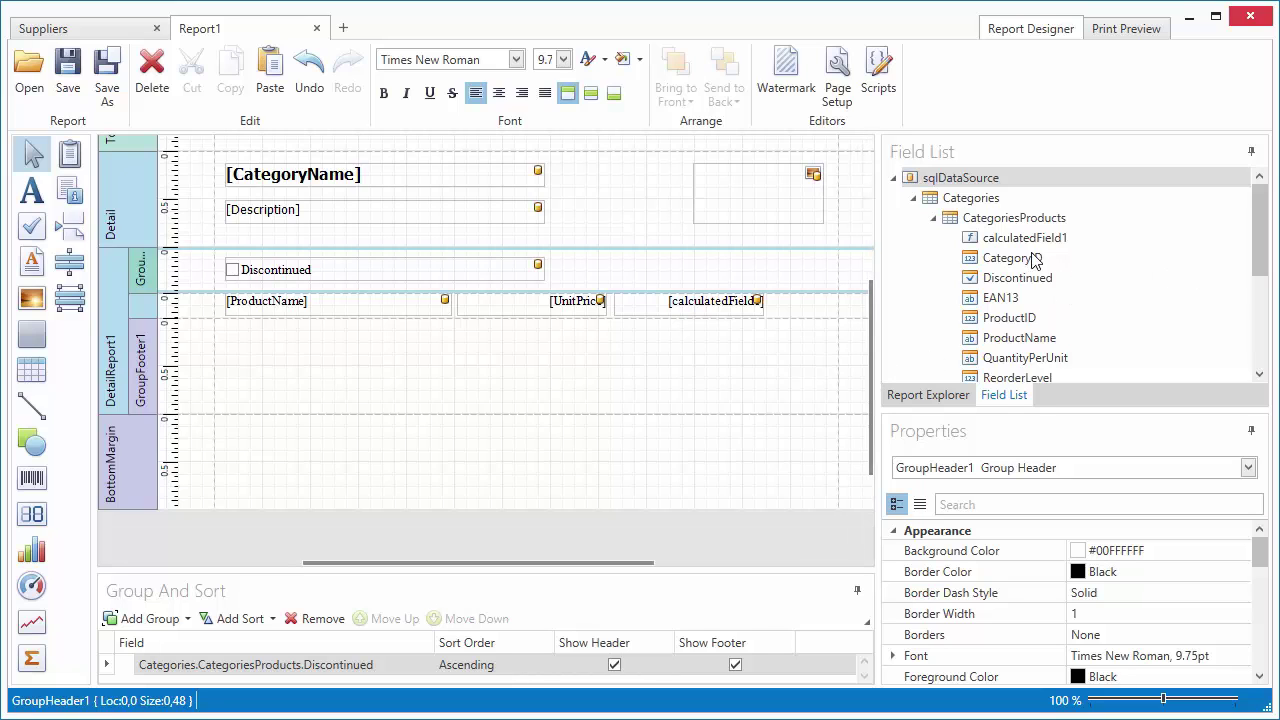
pyautogui.moveTo(1257, 210); pyautogui.dragTo(1252, 266)
pyautogui.moveTo(1056, 350); pyautogui.dragTo(614, 352)
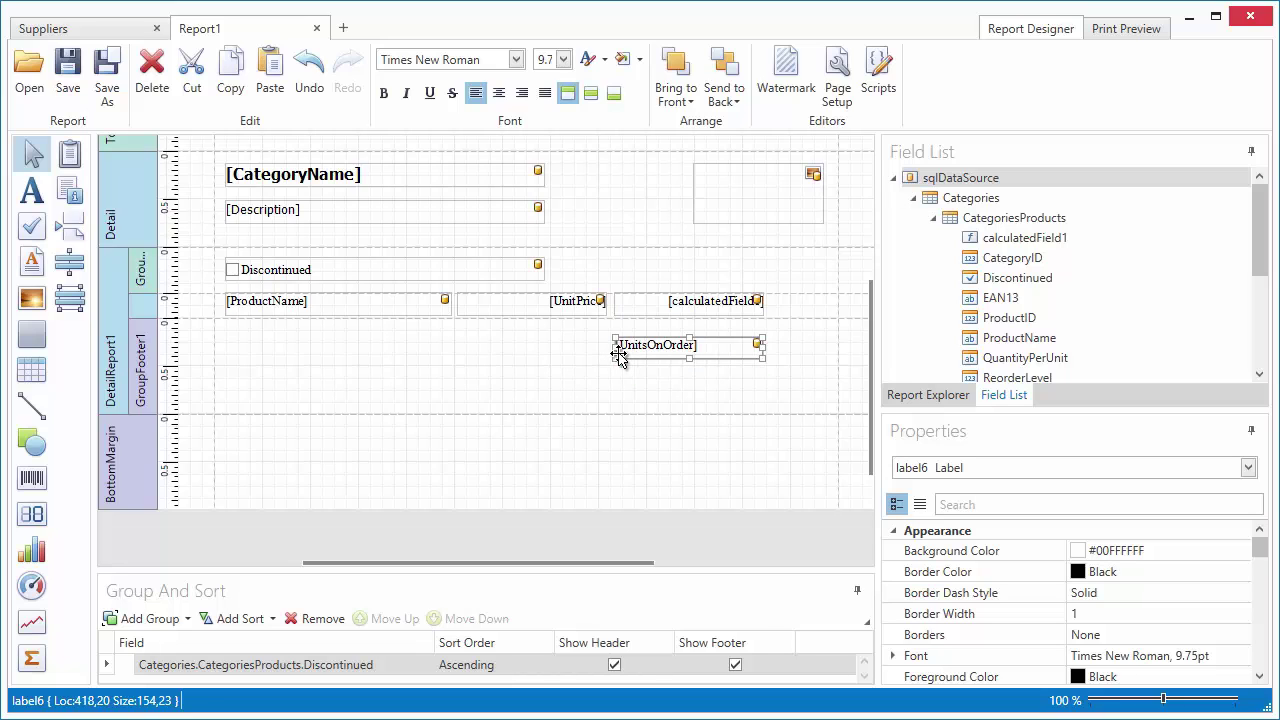
pyautogui.click(519, 100)
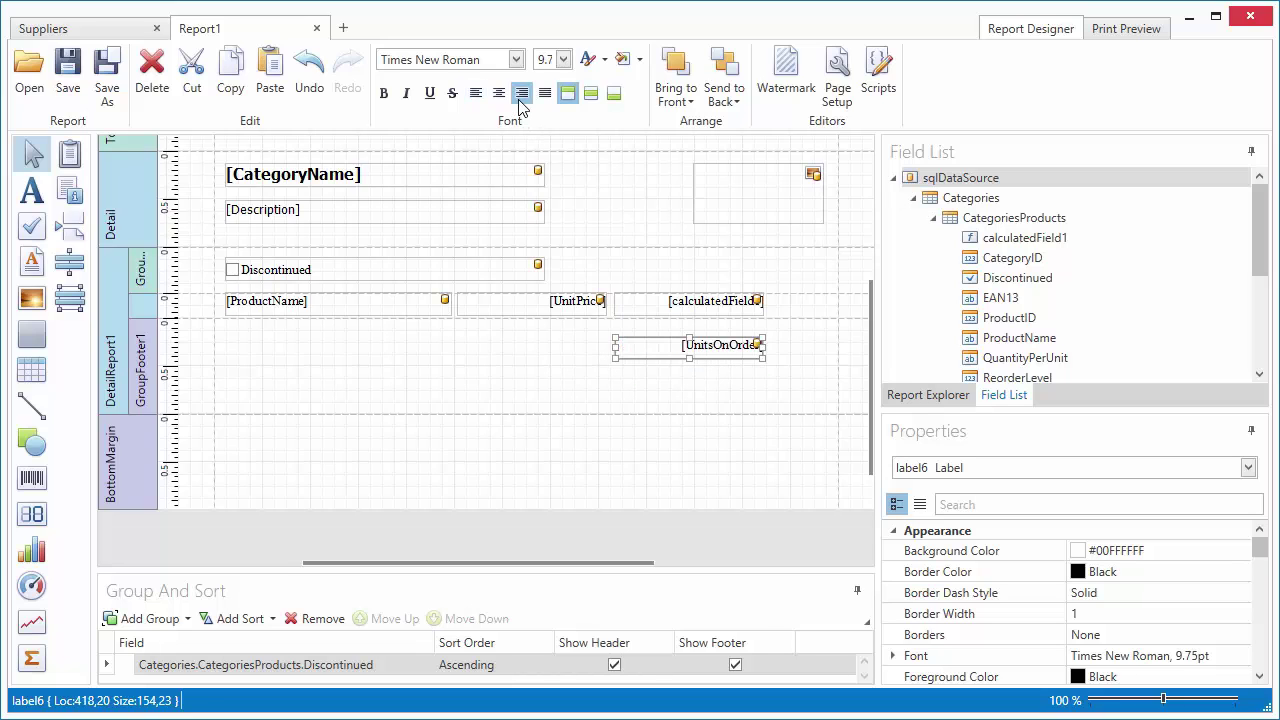
# Step: Set the footer label's summary to a per-group Sum of UnitsOnOrder, ignoring null values
pyautogui.rightClick(693, 348)
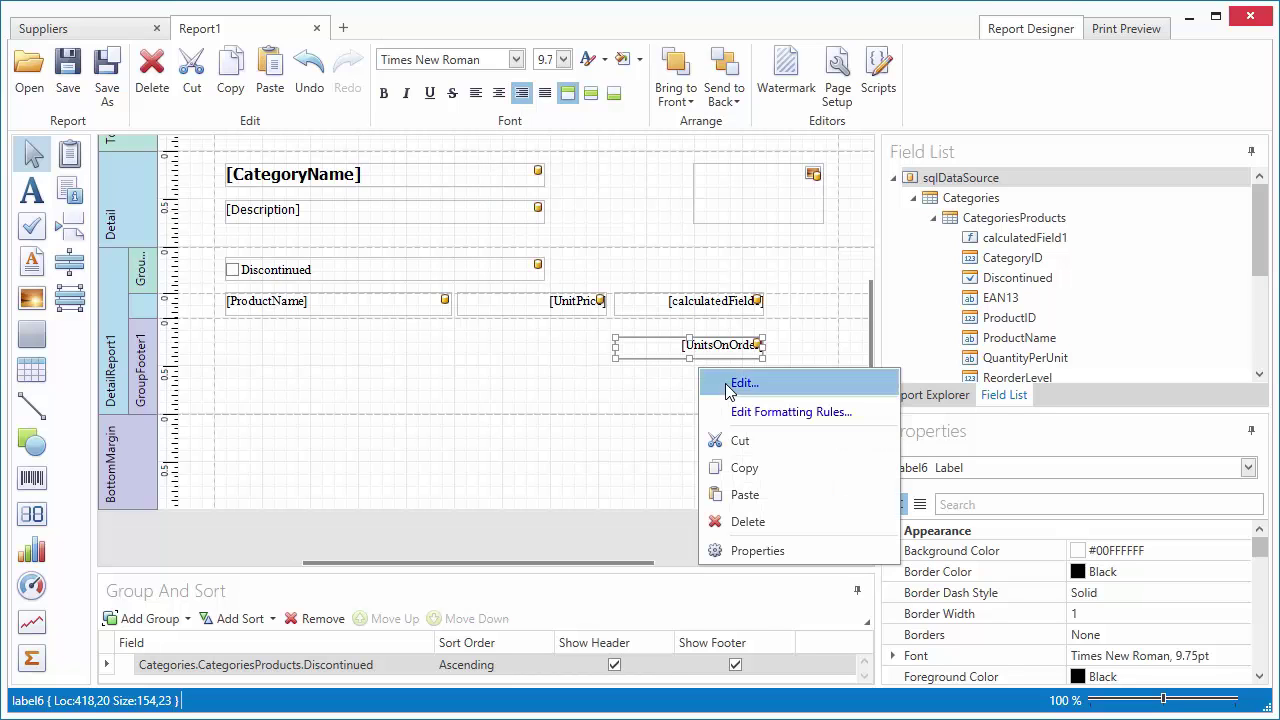
pyautogui.click(743, 383)
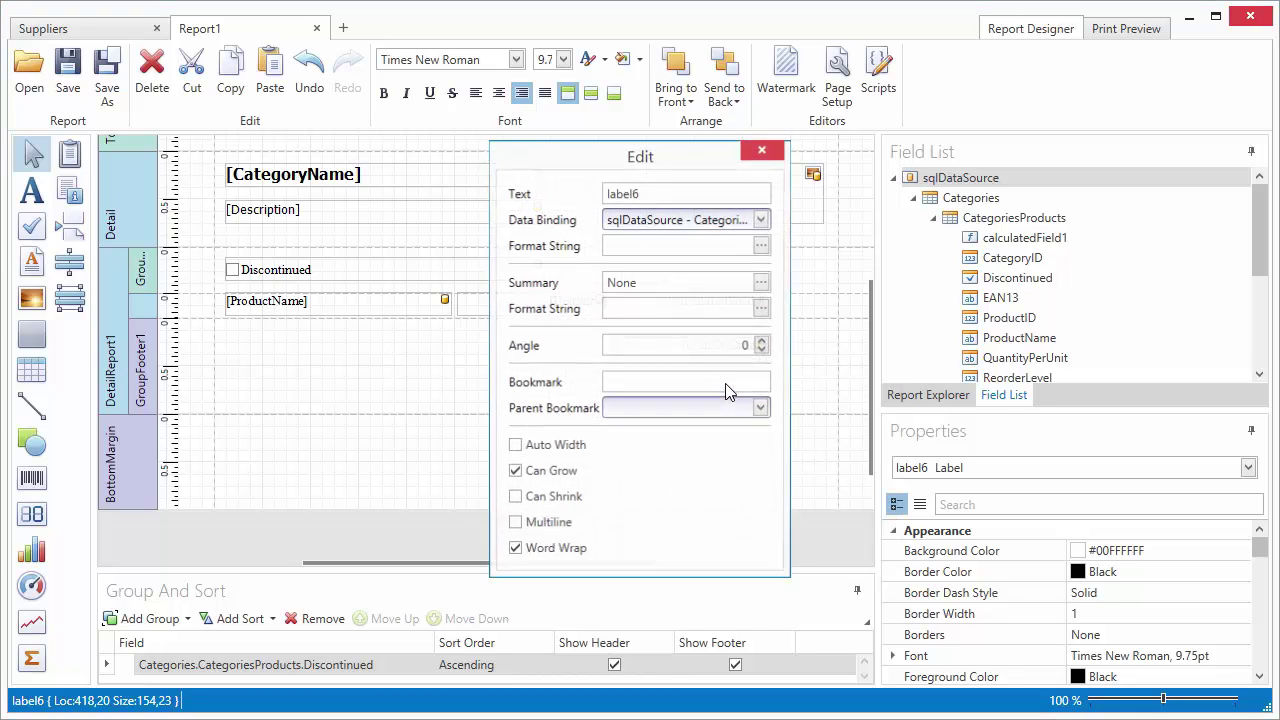
pyautogui.click(762, 284)
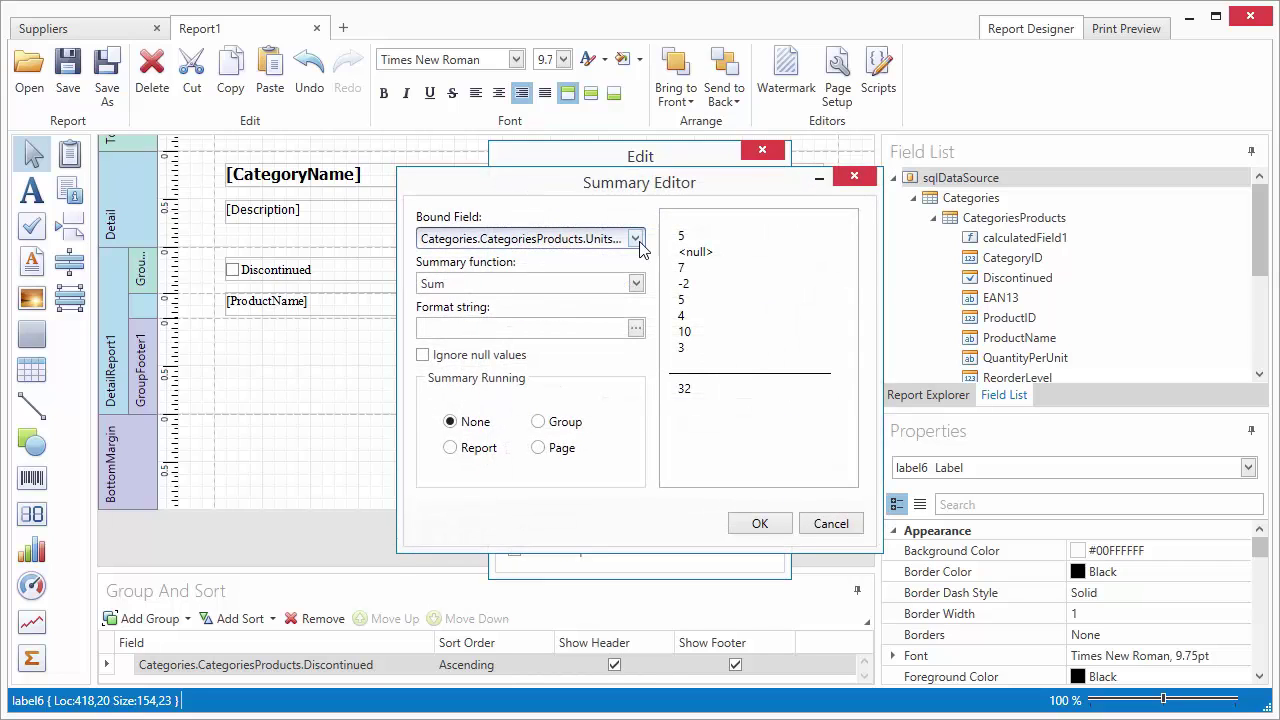
pyautogui.click(636, 284)
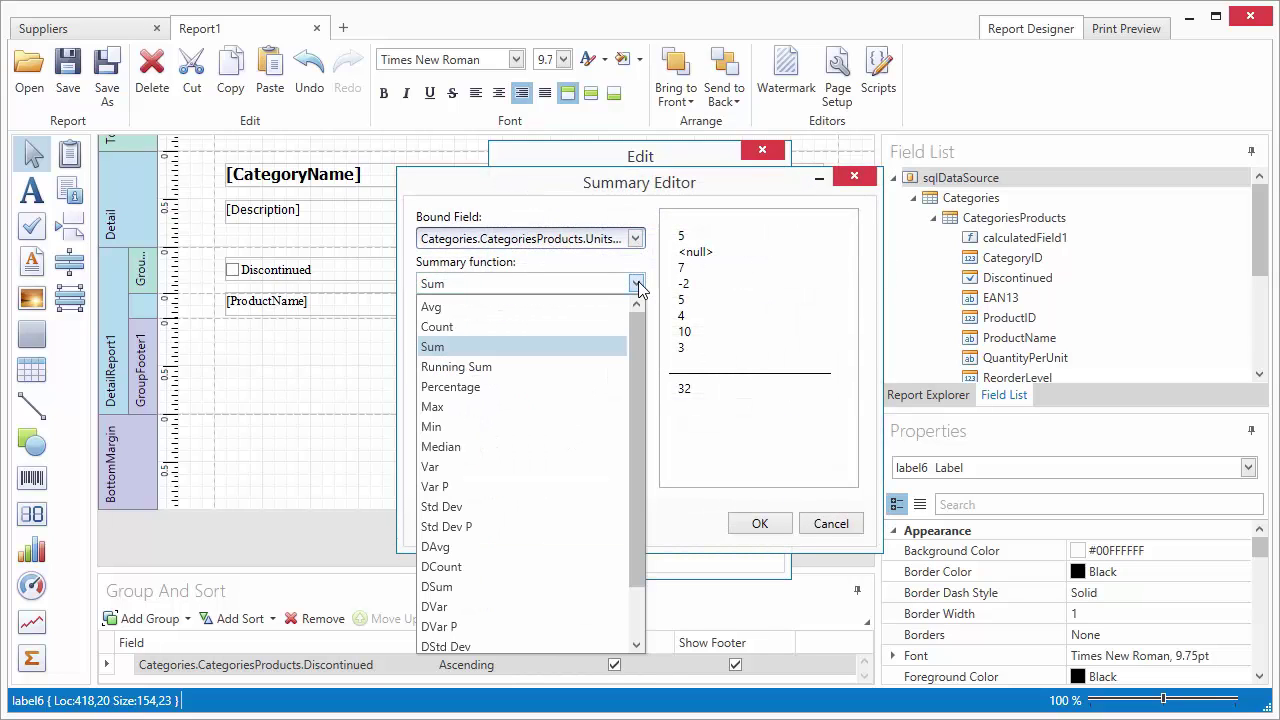
pyautogui.click(636, 284)
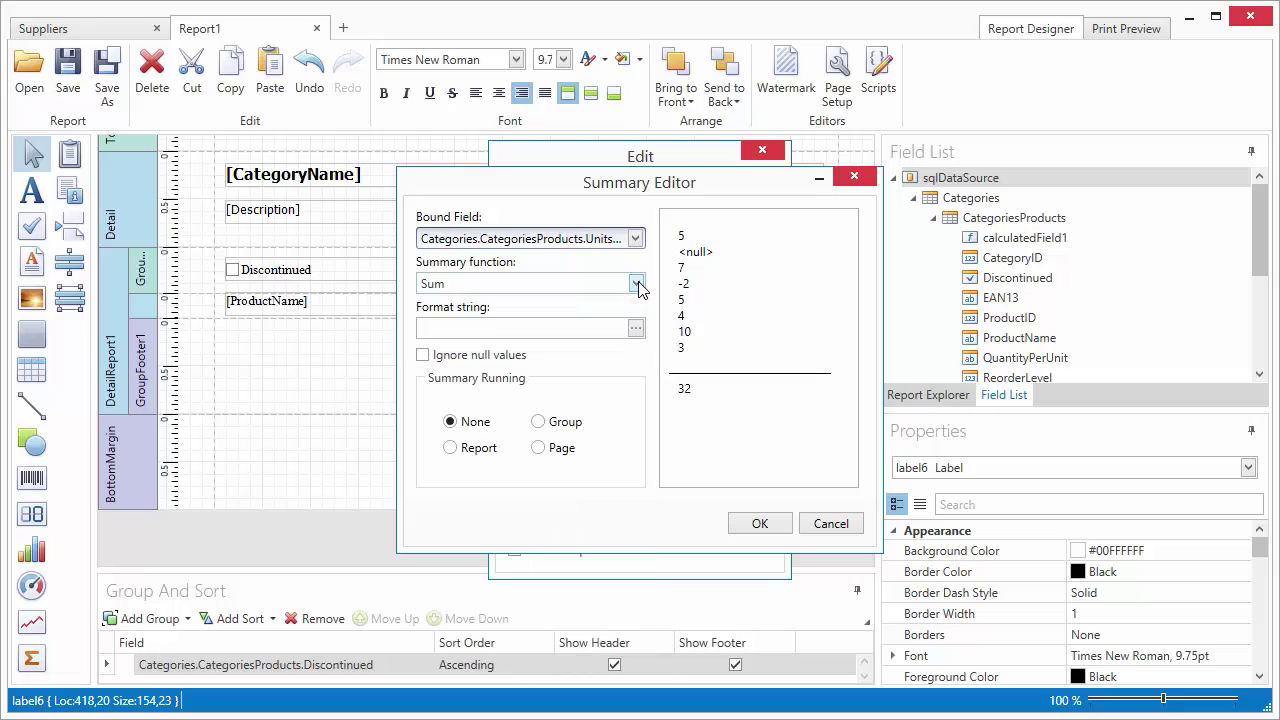
pyautogui.click(520, 357)
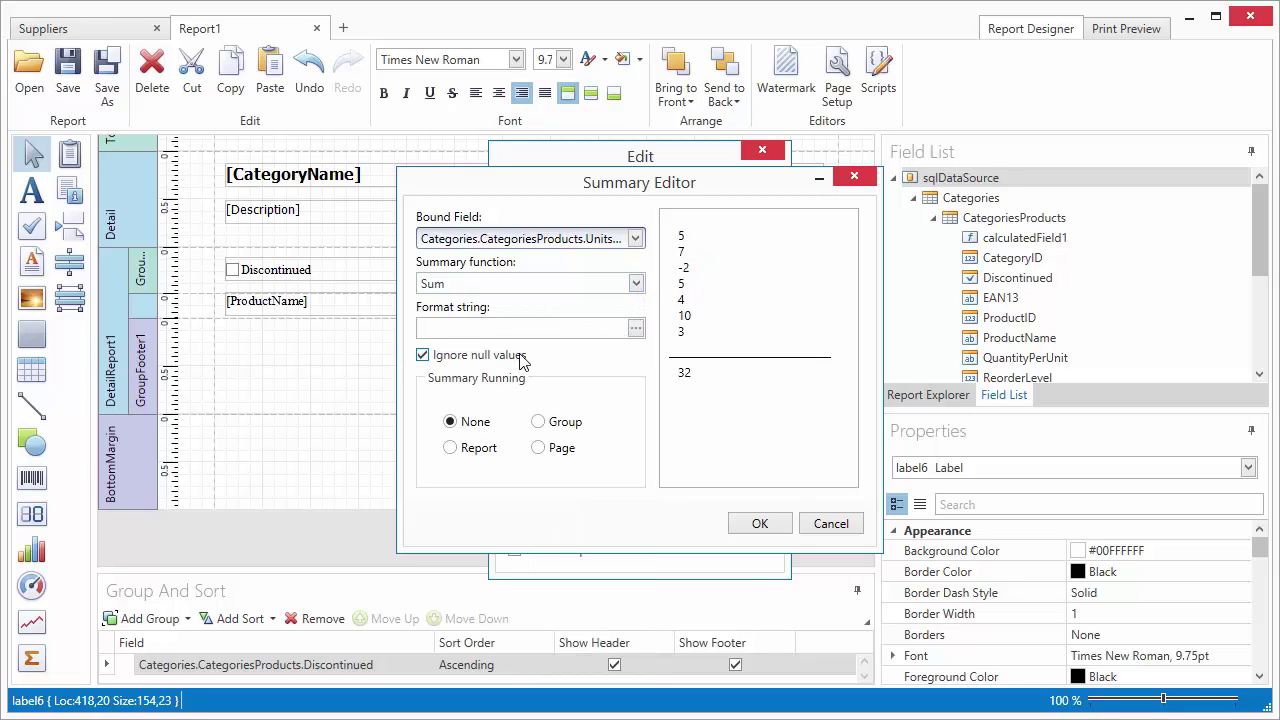
pyautogui.click(575, 427)
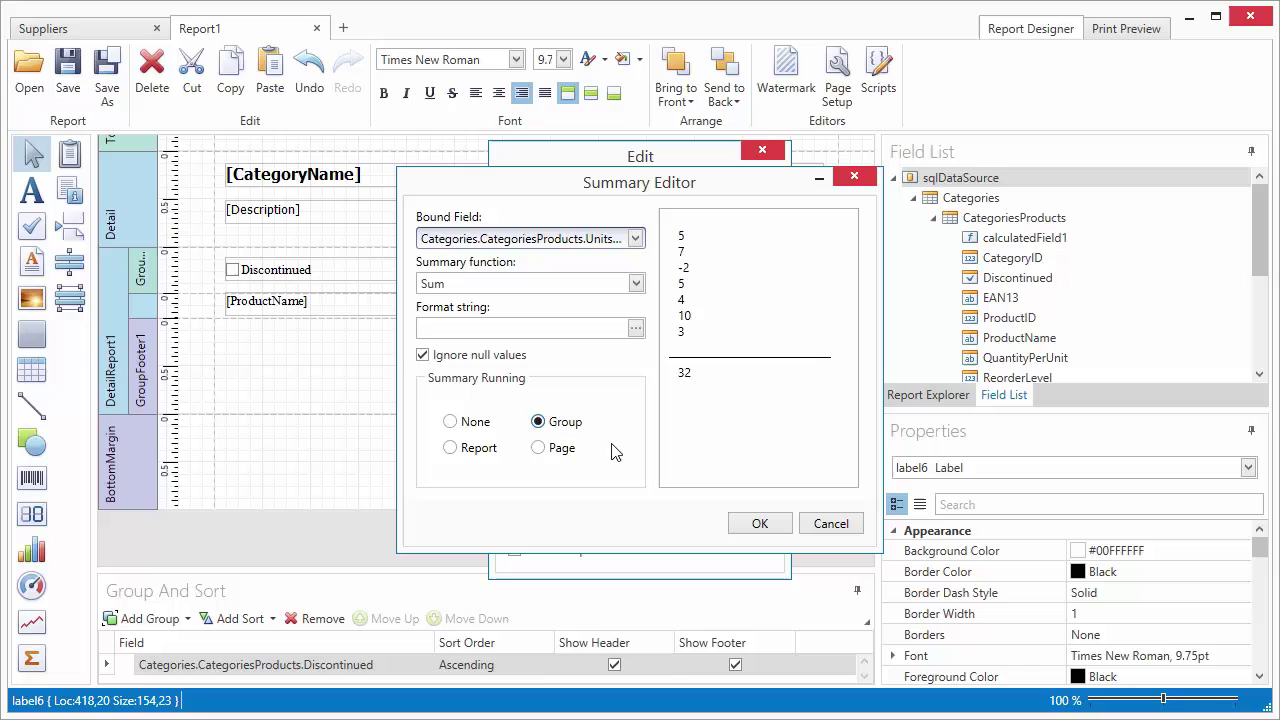
pyautogui.click(752, 524)
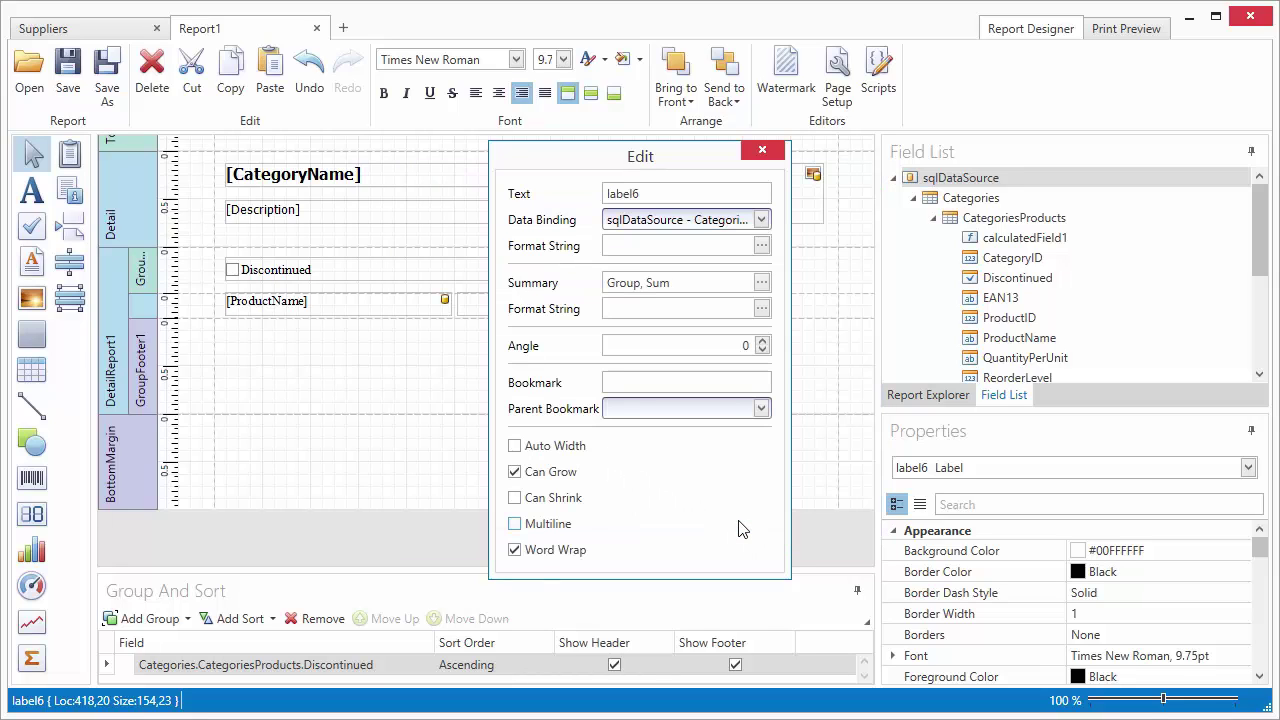
# Step: Format the total as 'Total Units On Order: {0}' and shorten the group footer
pyautogui.click(642, 309)
pyautogui.write('Total Units On Order:')
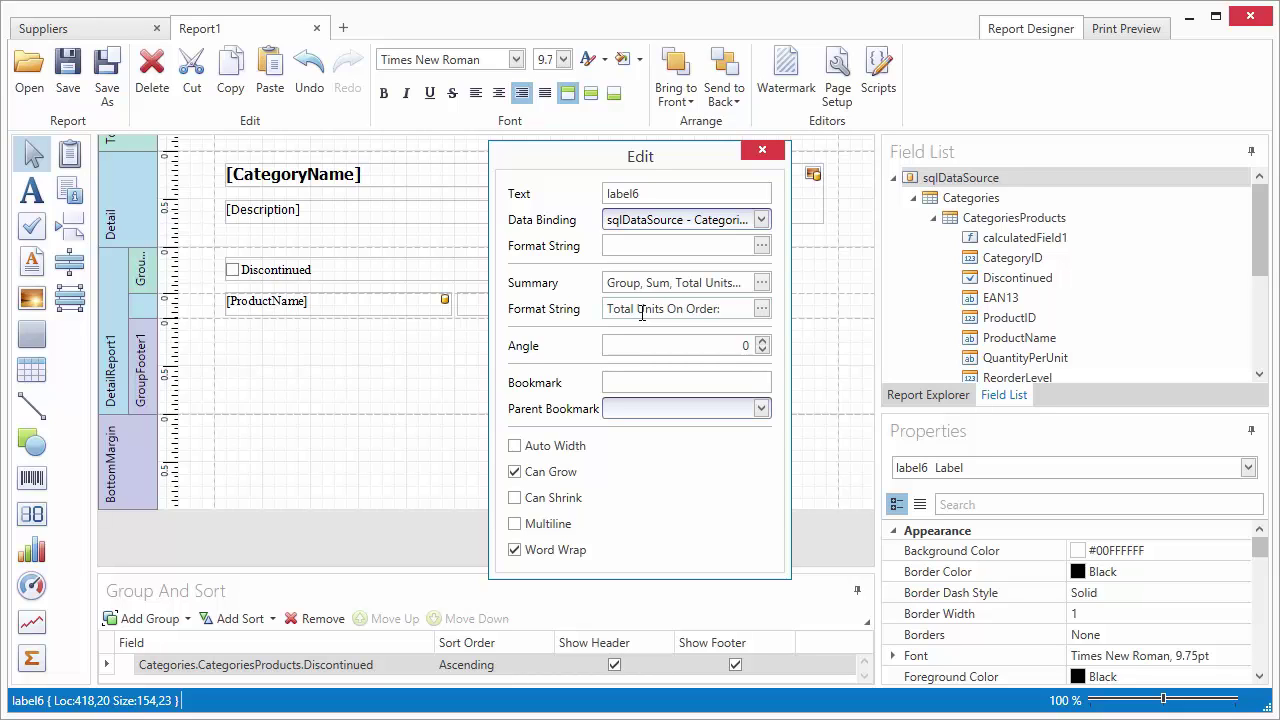
pyautogui.write(' {0}')
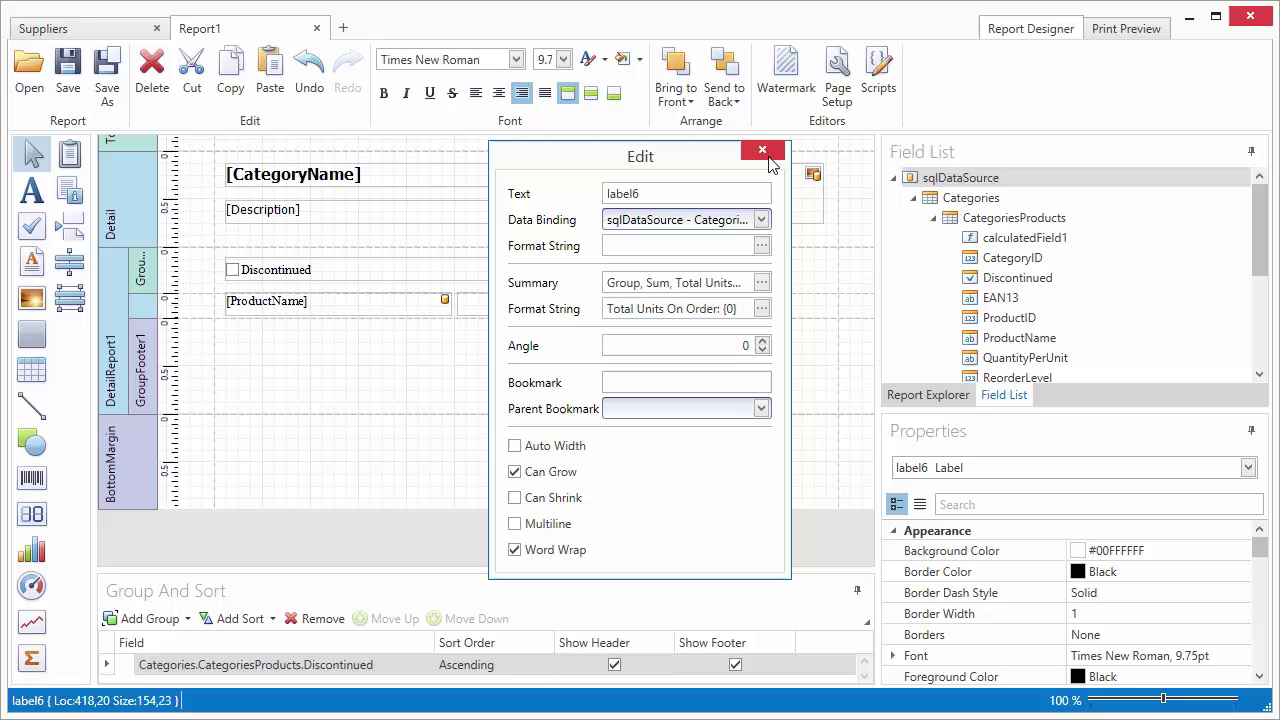
pyautogui.press('Return')
pyautogui.moveTo(165, 365); pyautogui.dragTo(165, 360)
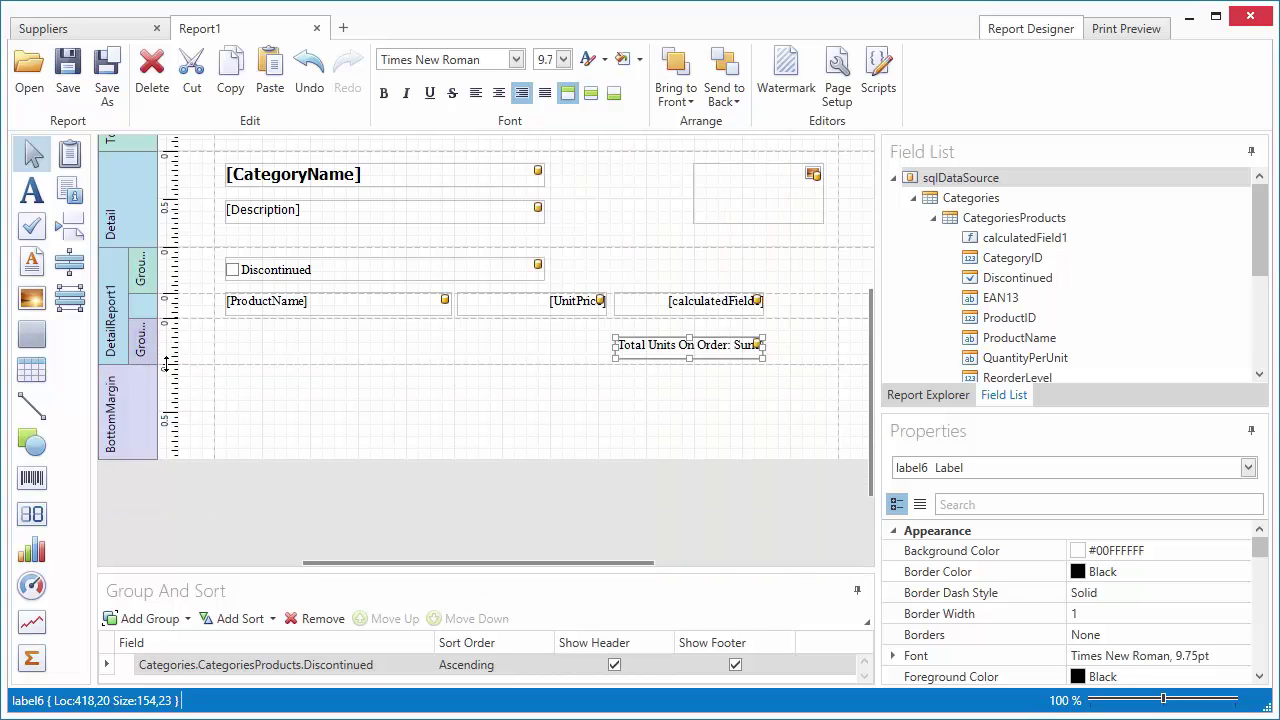
# Step: Bold the group total and check the preview's per-group totals, such as 60 and 170
pyautogui.moveTo(645, 354); pyautogui.dragTo(645, 347)
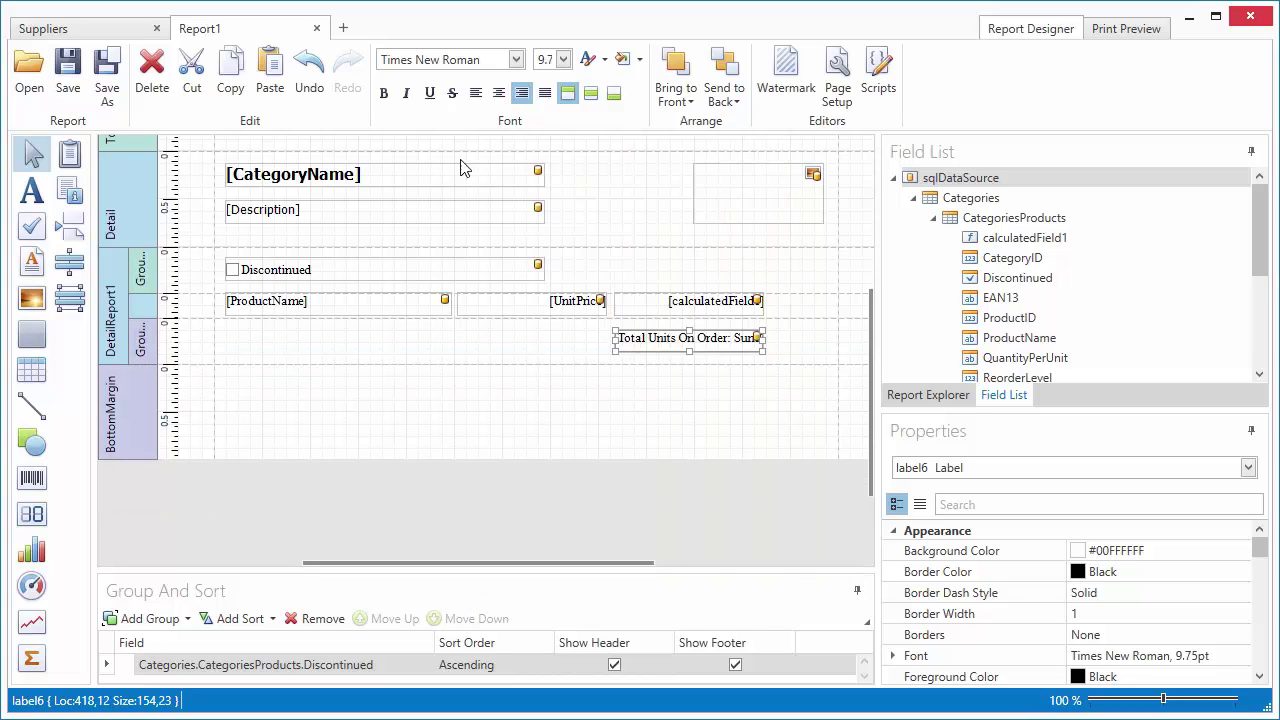
pyautogui.click(383, 93)
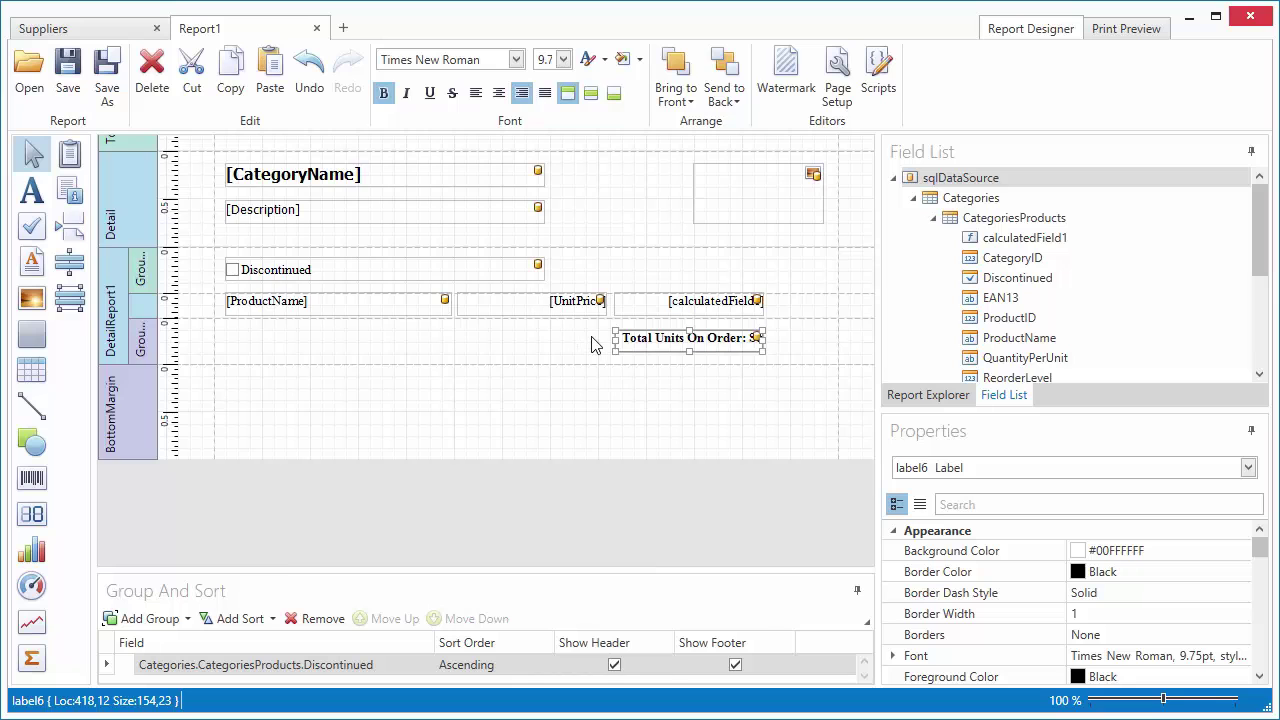
pyautogui.click(1103, 36)
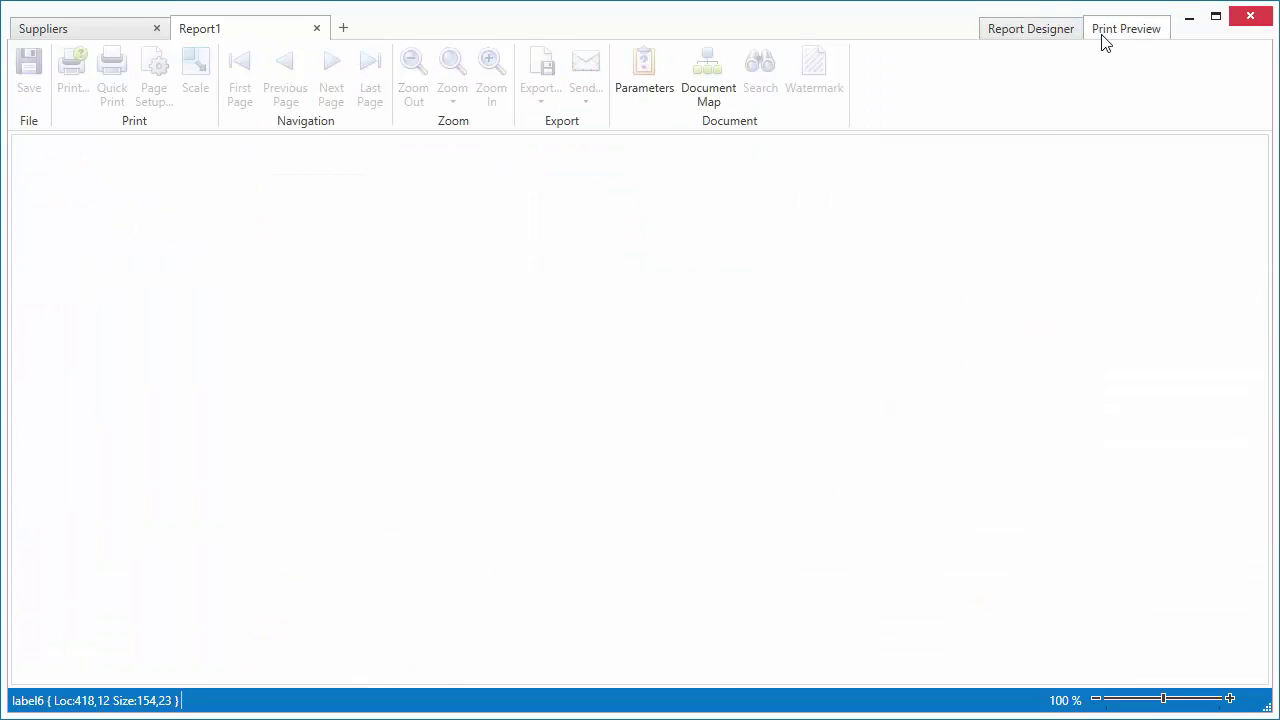
pyautogui.moveTo(1260, 195); pyautogui.dragTo(1240, 272)
pyautogui.scroll(-2, 1240, 272)
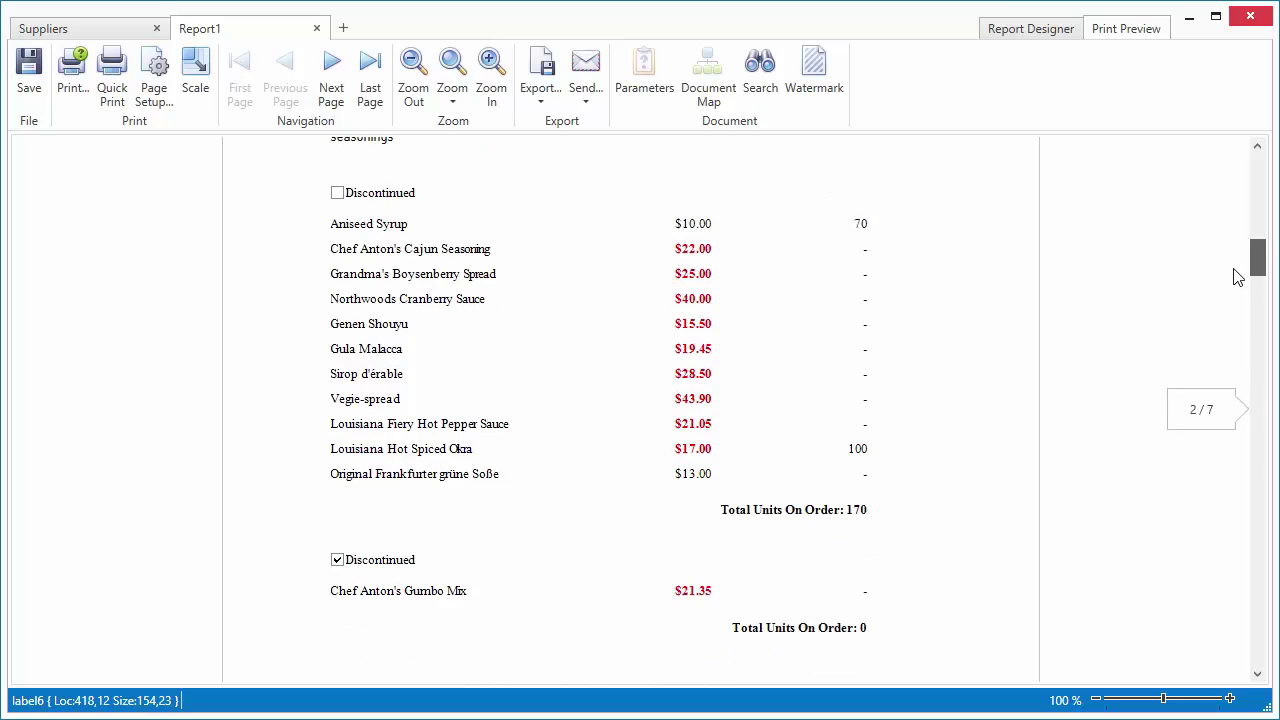
pyautogui.scroll(1, 1240, 272)
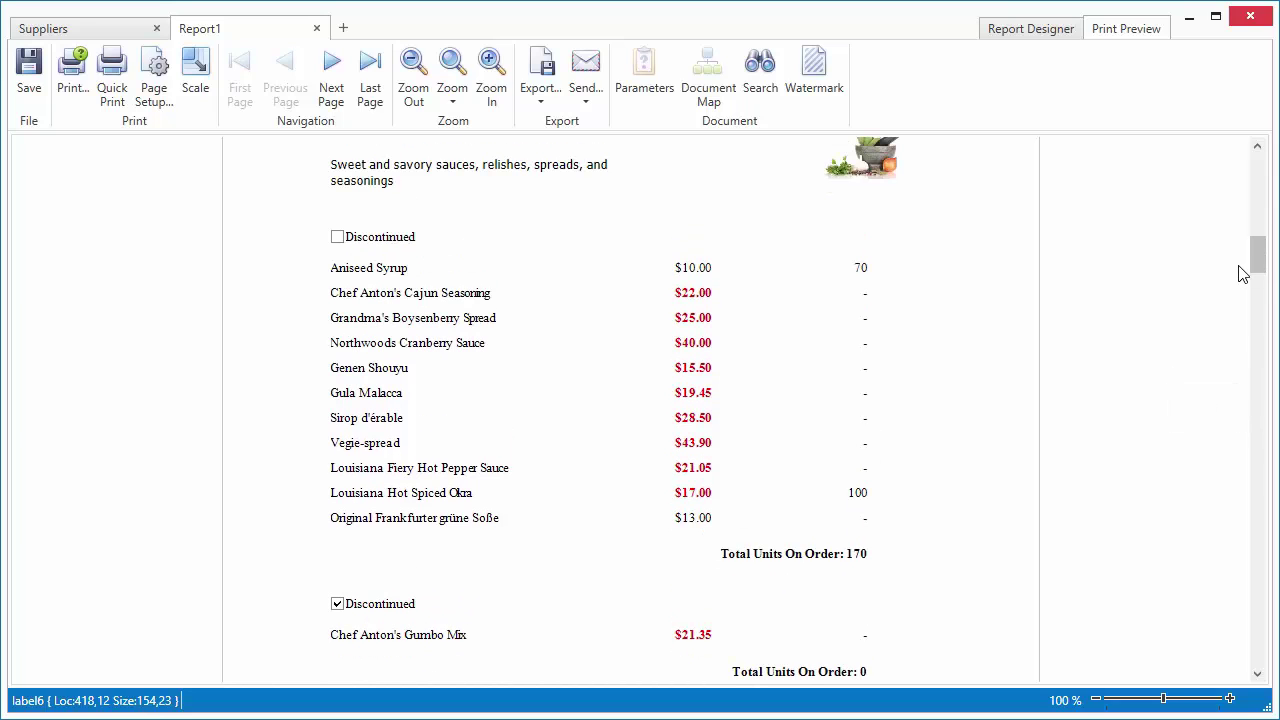
pyautogui.click(1027, 29)
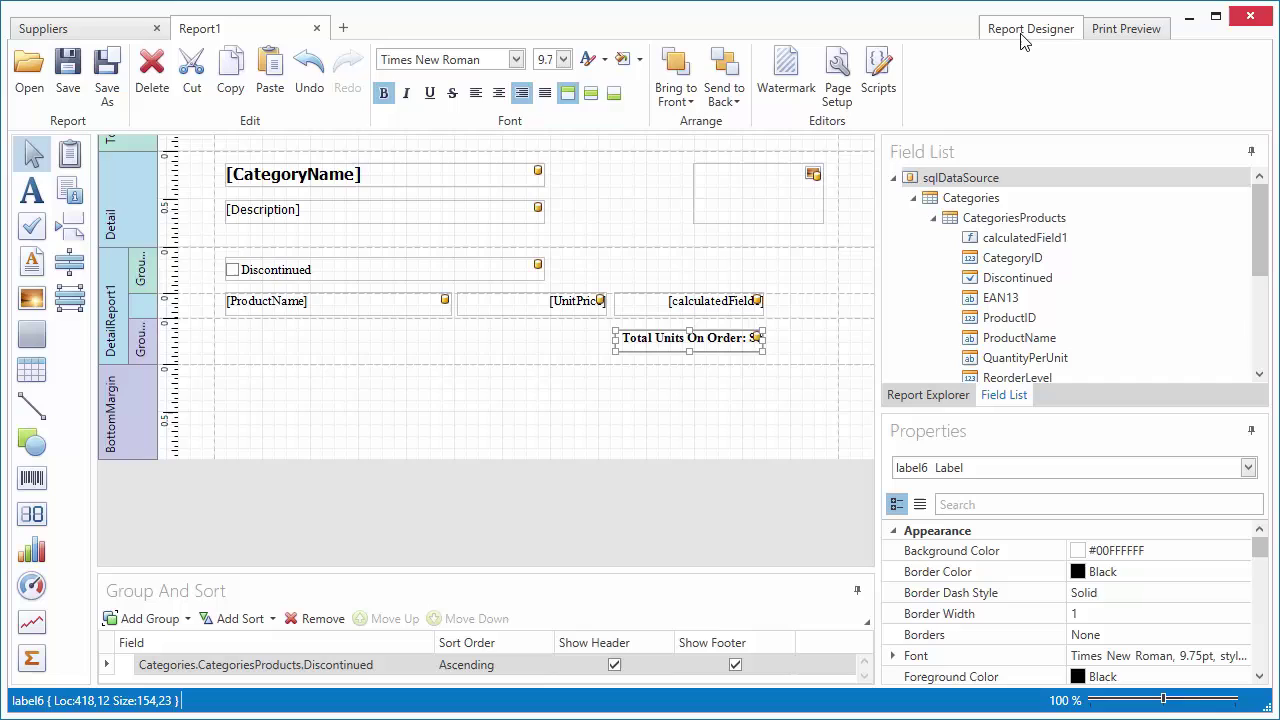